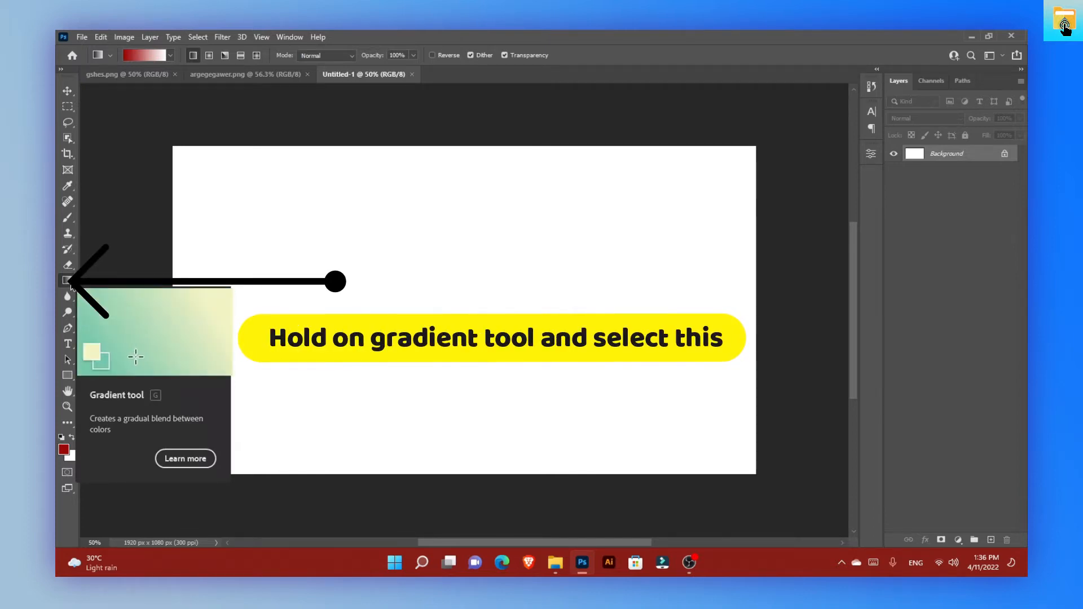
# Step: Fill the Background layer with the dark red foreground colour using the Paint Bucket tool
pyautogui.click(69, 281)
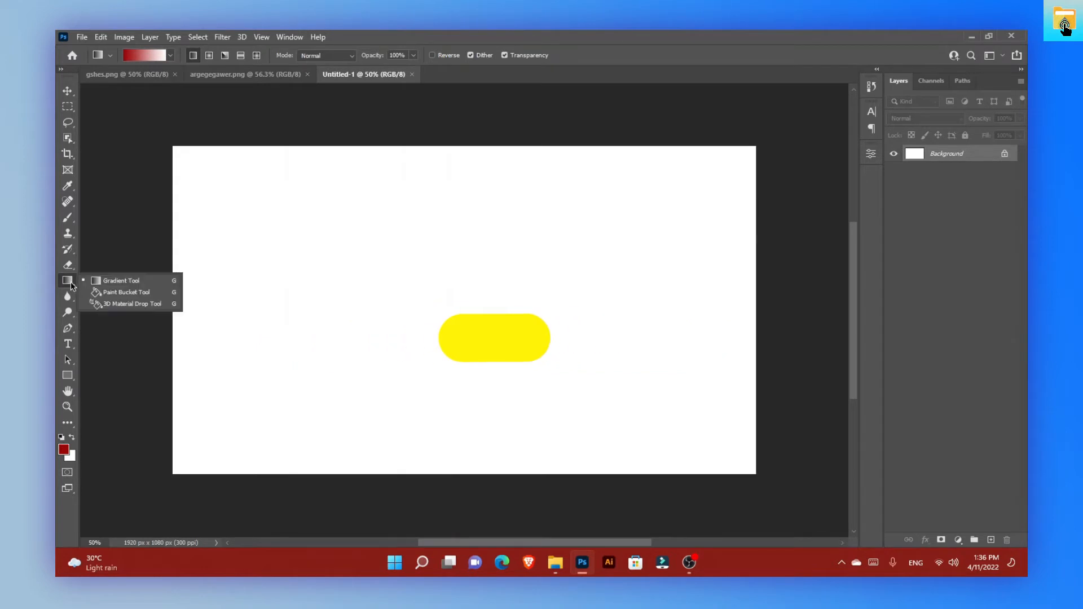
pyautogui.click(128, 292)
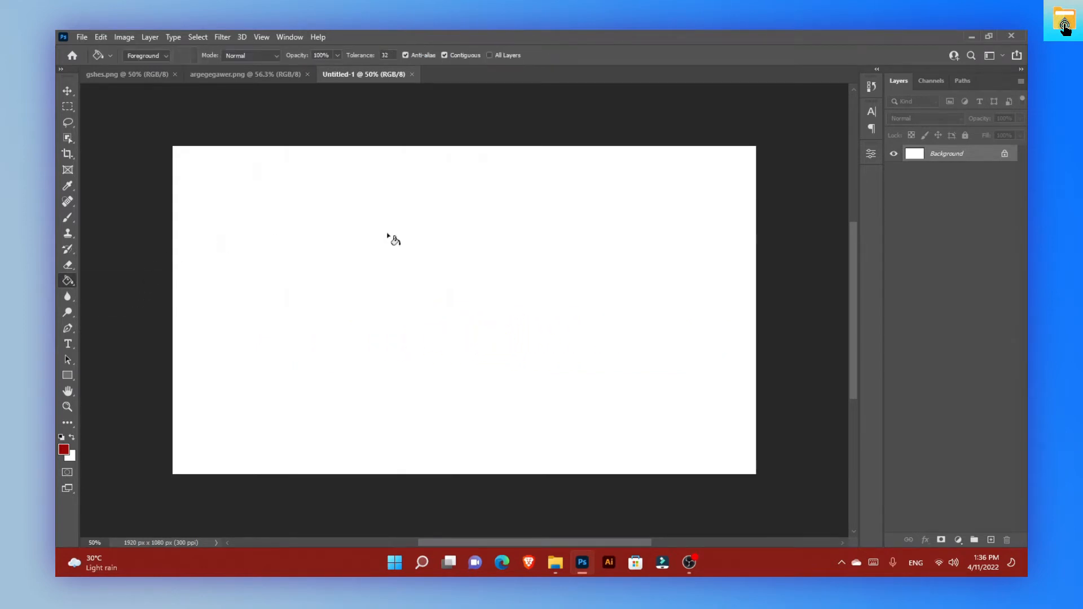
pyautogui.click(404, 262)
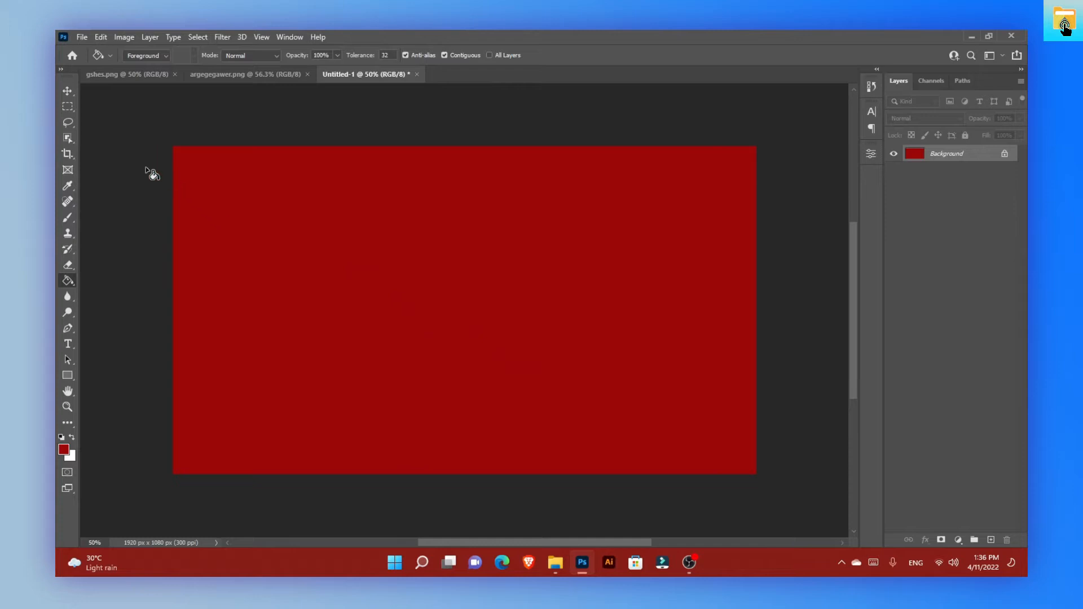
pyautogui.click(69, 92)
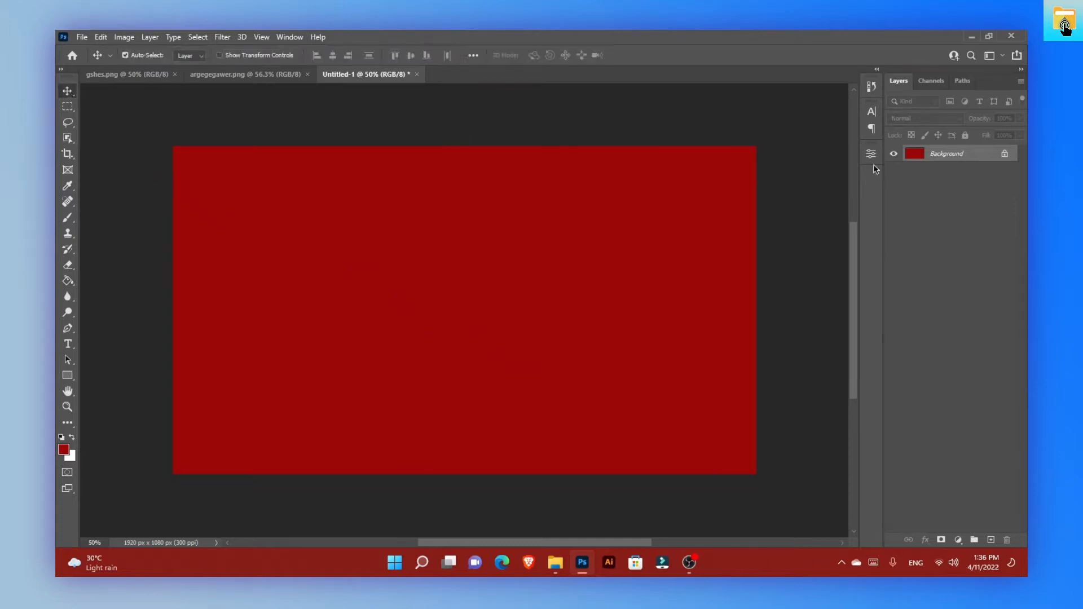
# Step: Draw a dark red rectangle about 1786 × 929 px, inset from the edges of the canvas
pyautogui.click(67, 375)
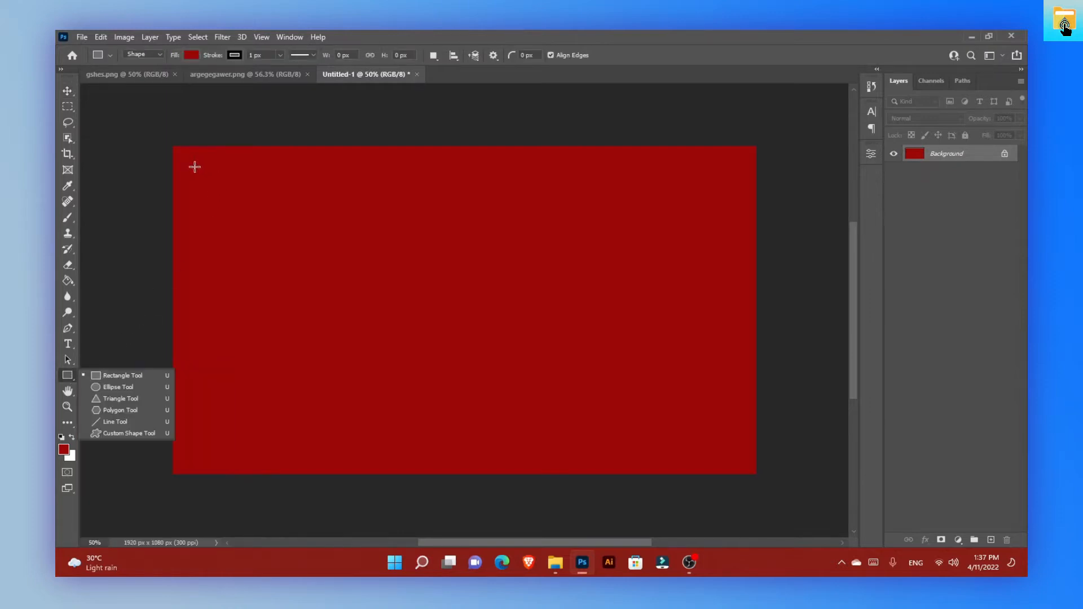
pyautogui.moveTo(189, 170); pyautogui.dragTo(732, 451)
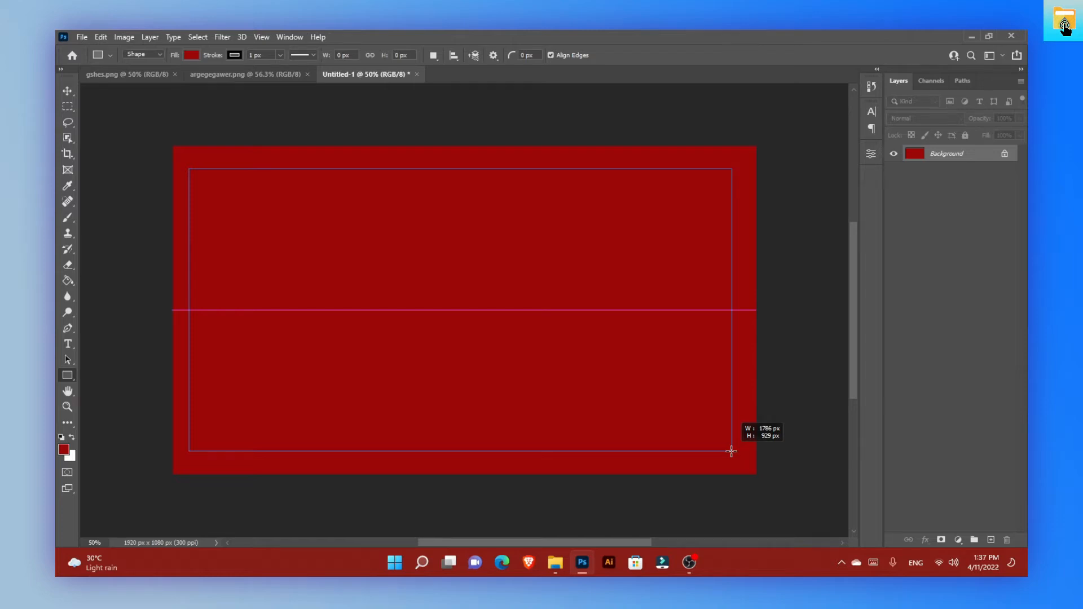
pyautogui.moveTo(732, 451); pyautogui.dragTo(731, 452)
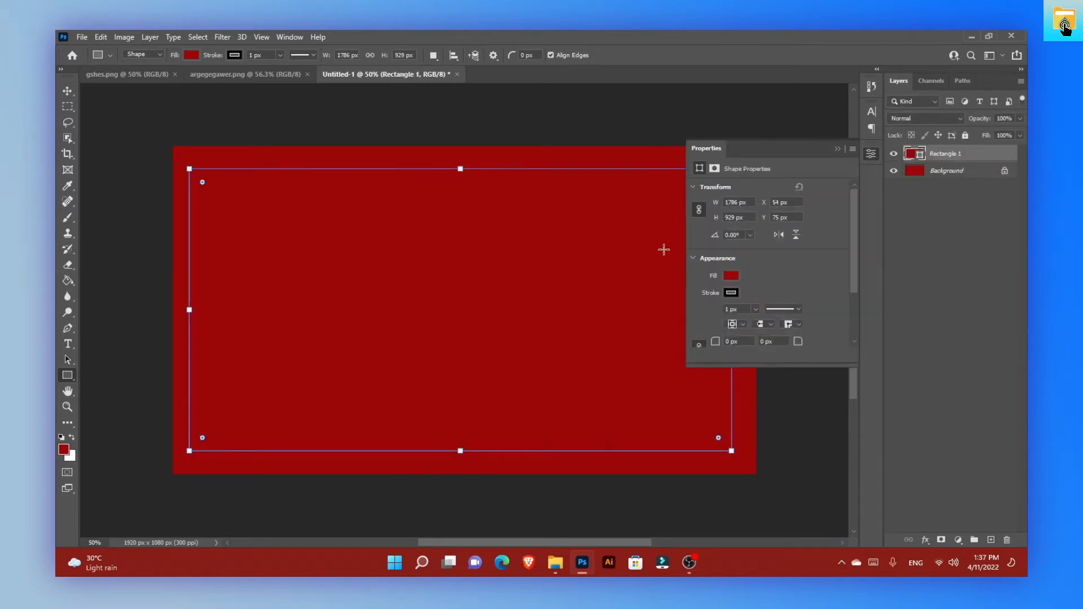
# Step: Set the rectangle's stroke width to 0 px and close its shape properties
pyautogui.click(755, 309)
pyautogui.moveTo(755, 317); pyautogui.dragTo(713, 318)
pyautogui.click(808, 272)
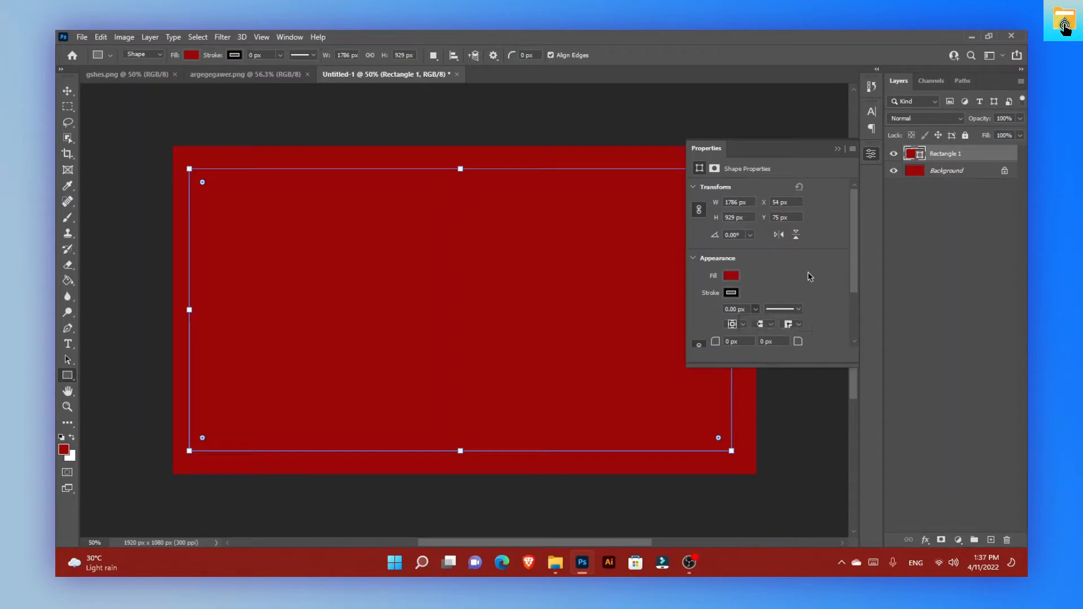
pyautogui.click(837, 149)
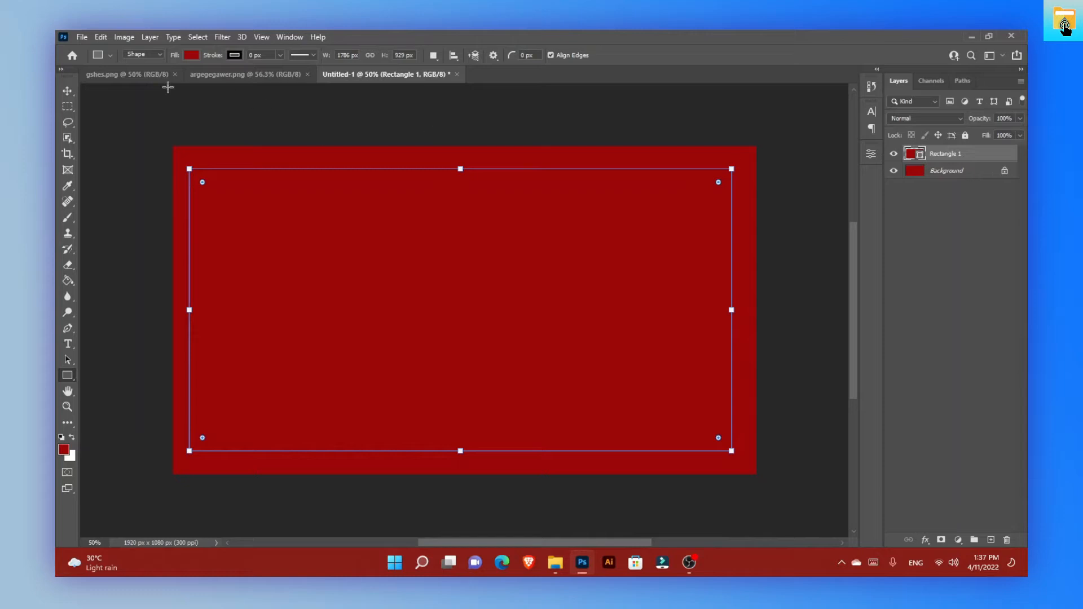
# Step: Select the rectangle and Background layers together with the Move tool and centre the rectangle horizontally on the canvas
pyautogui.click(69, 92)
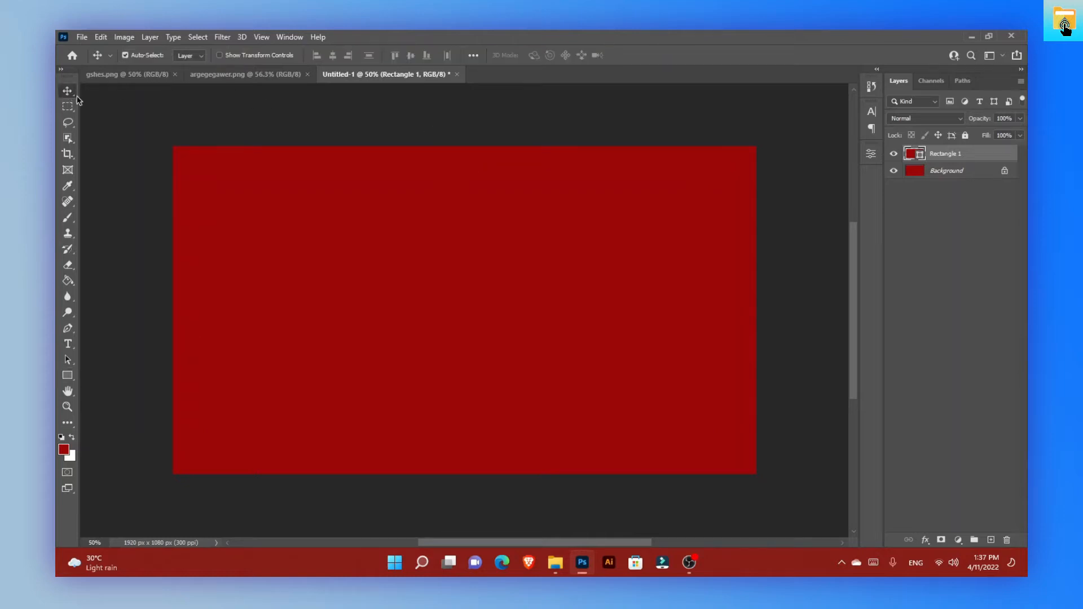
pyautogui.keyDown('ctrl'); pyautogui.click(974, 171); pyautogui.keyUp('ctrl')
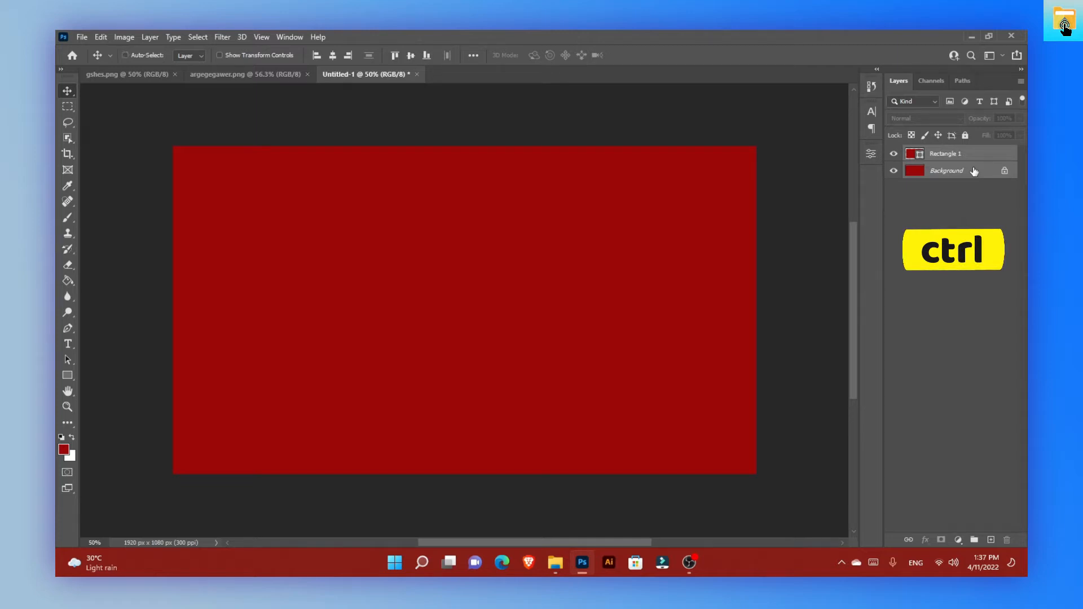
pyautogui.keyDown('ctrl'); pyautogui.click(975, 171); pyautogui.keyUp('ctrl')
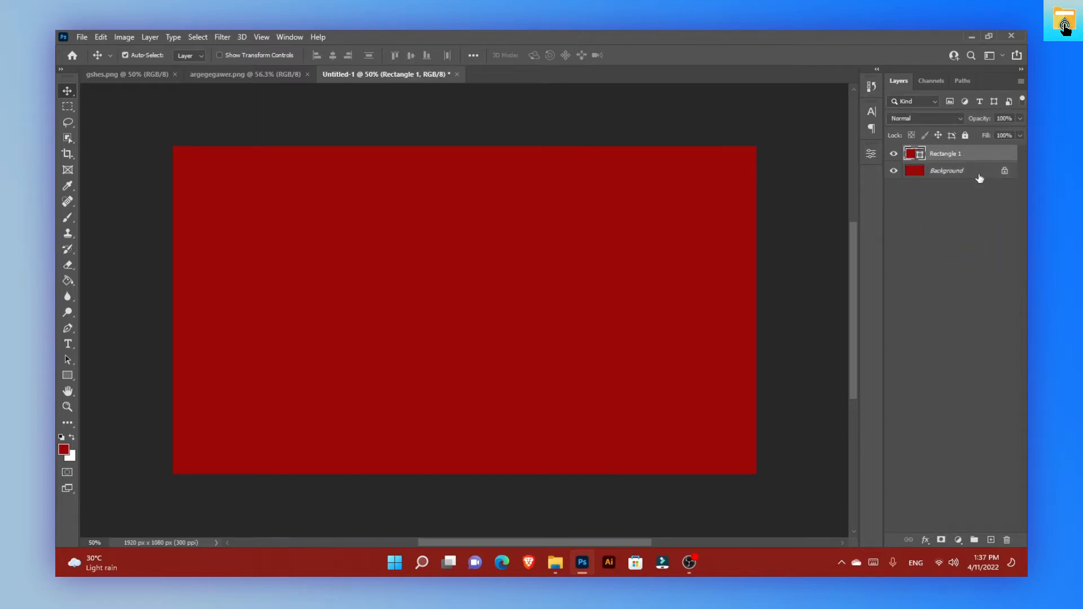
pyautogui.keyDown('ctrl'); pyautogui.click(980, 177); pyautogui.keyUp('ctrl')
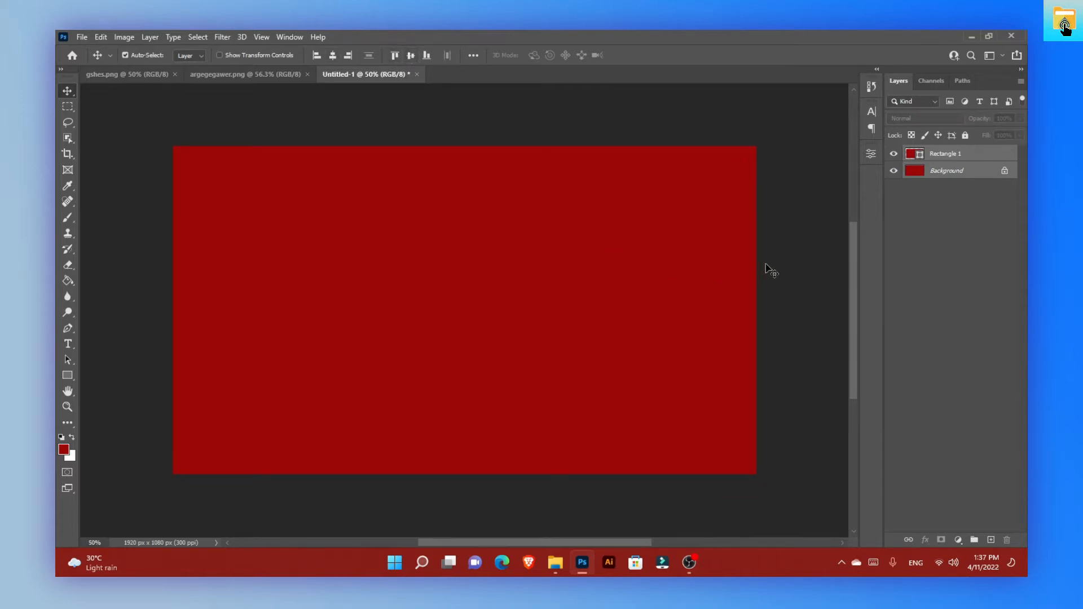
pyautogui.click(976, 263)
# Step: Add a Drop Shadow effect to the rectangle layer with a spread of 16% and a size of 24 px
pyautogui.click(981, 158)
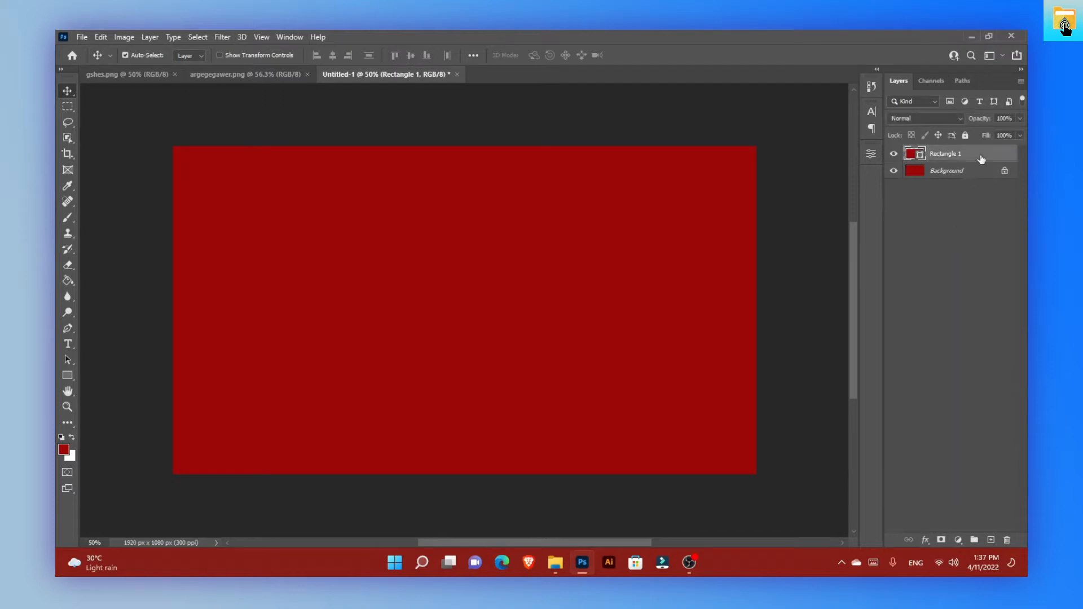
pyautogui.rightClick(982, 158)
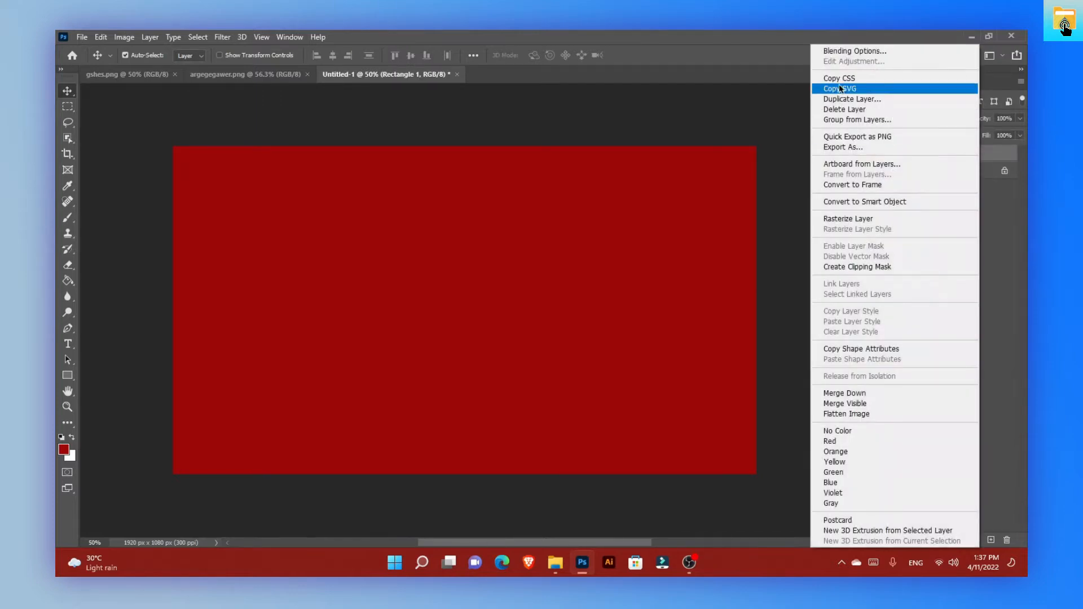
pyautogui.click(836, 52)
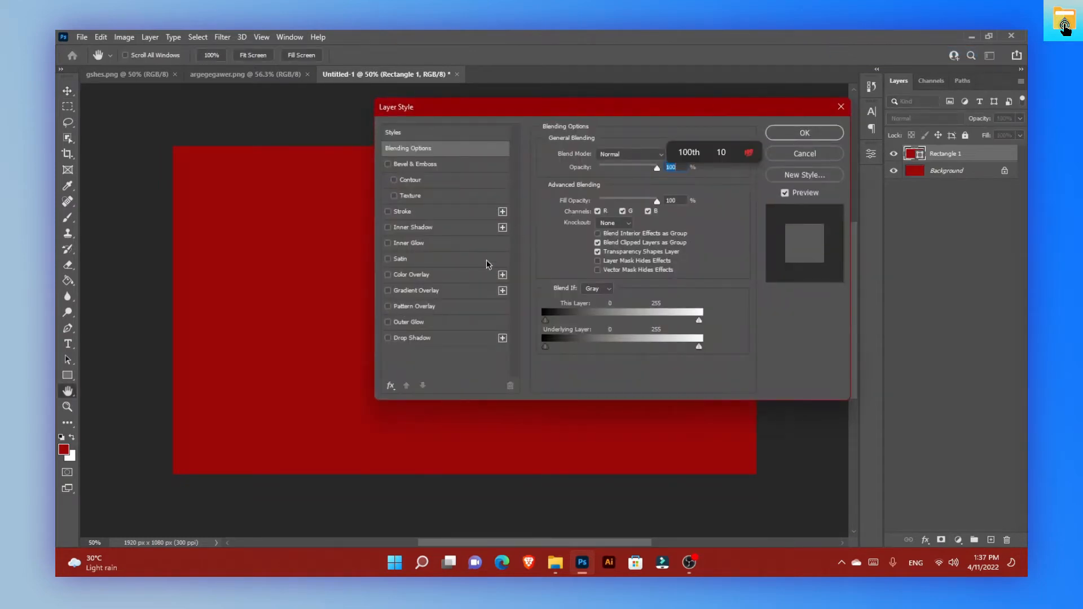
pyautogui.click(447, 334)
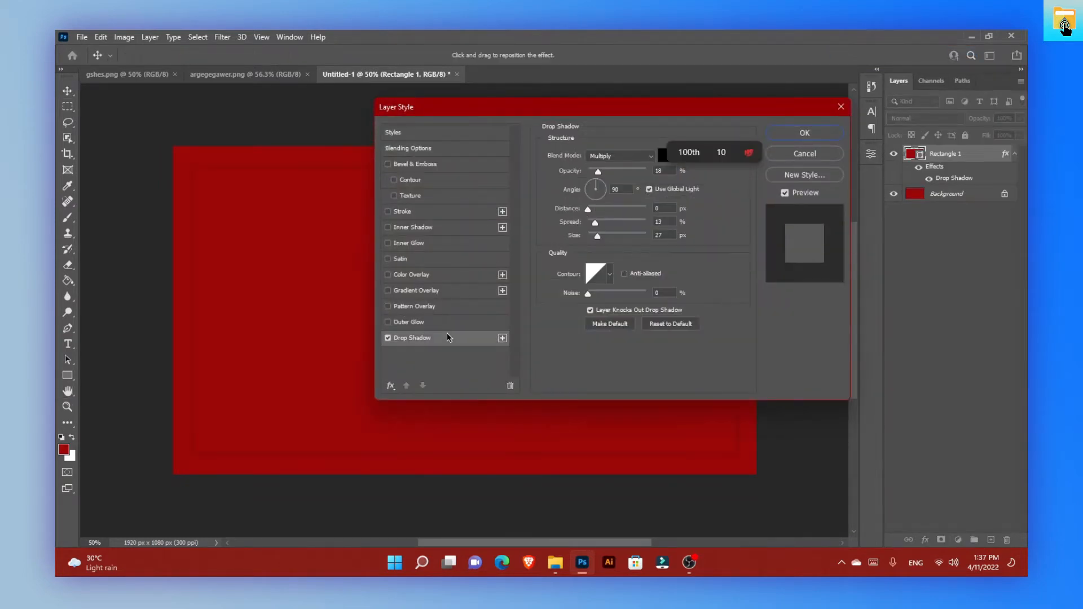
pyautogui.click(652, 156)
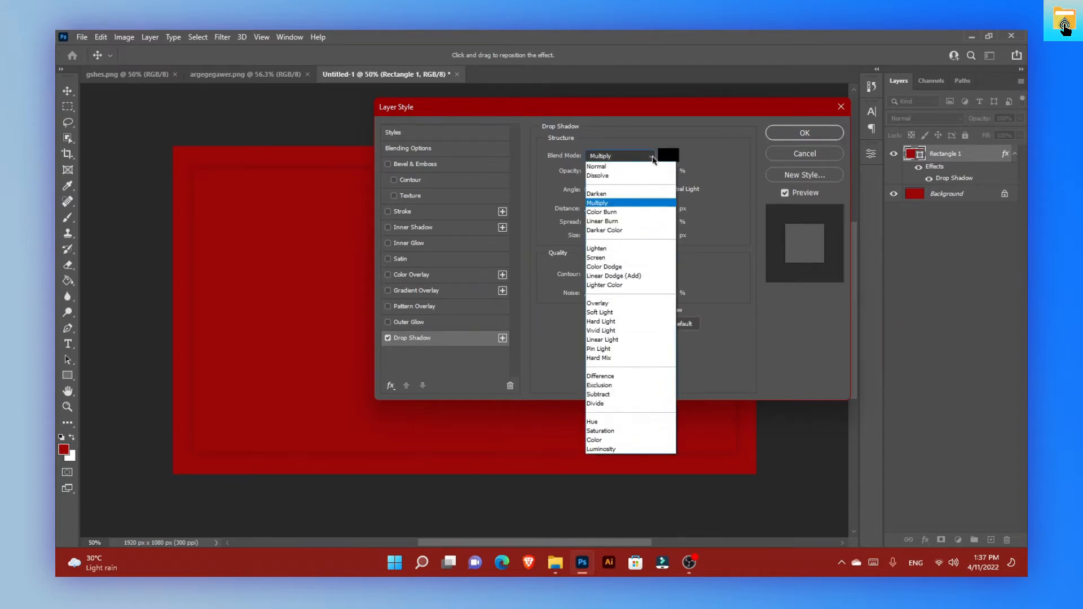
pyautogui.click(653, 158)
pyautogui.moveTo(653, 112); pyautogui.dragTo(775, 134)
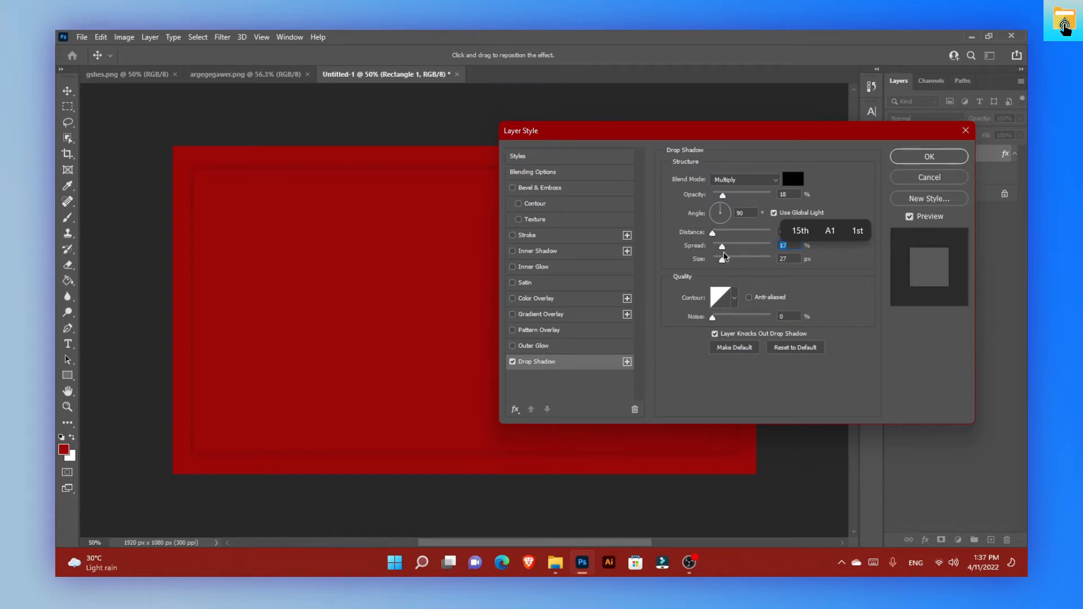
pyautogui.click(725, 259)
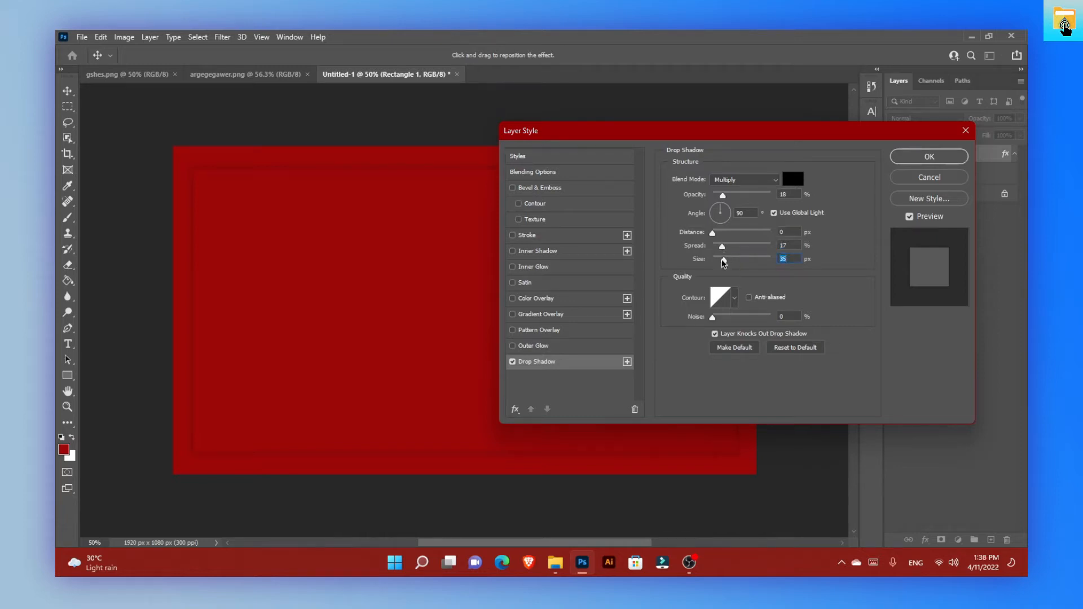
pyautogui.click(723, 248)
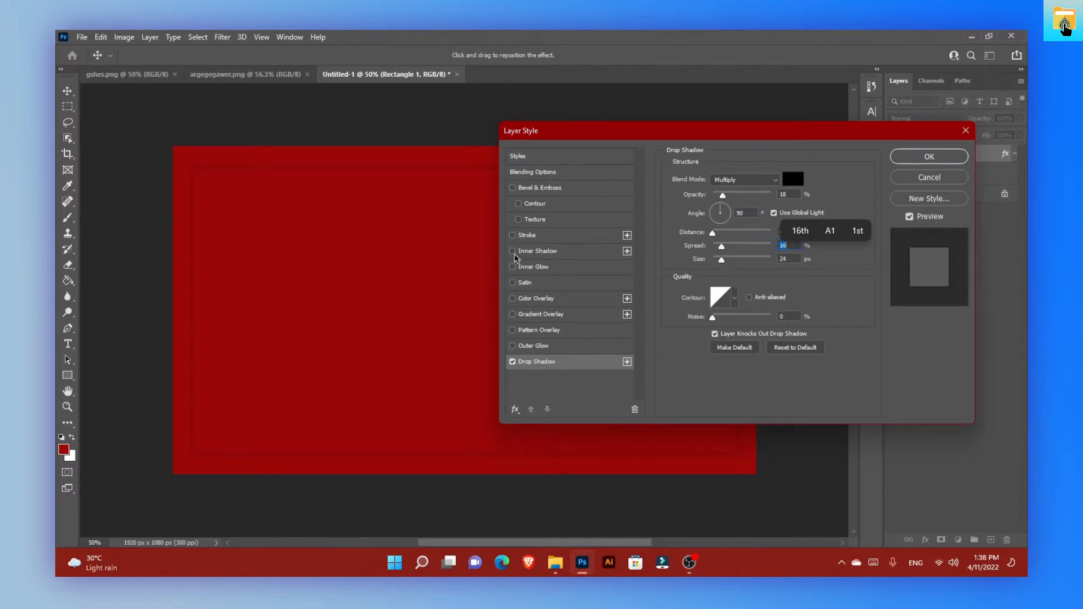
# Step: Add an Inner Shadow to the rectangle with a choke of 6% and a size of 18 px, and apply the layer style
pyautogui.click(573, 256)
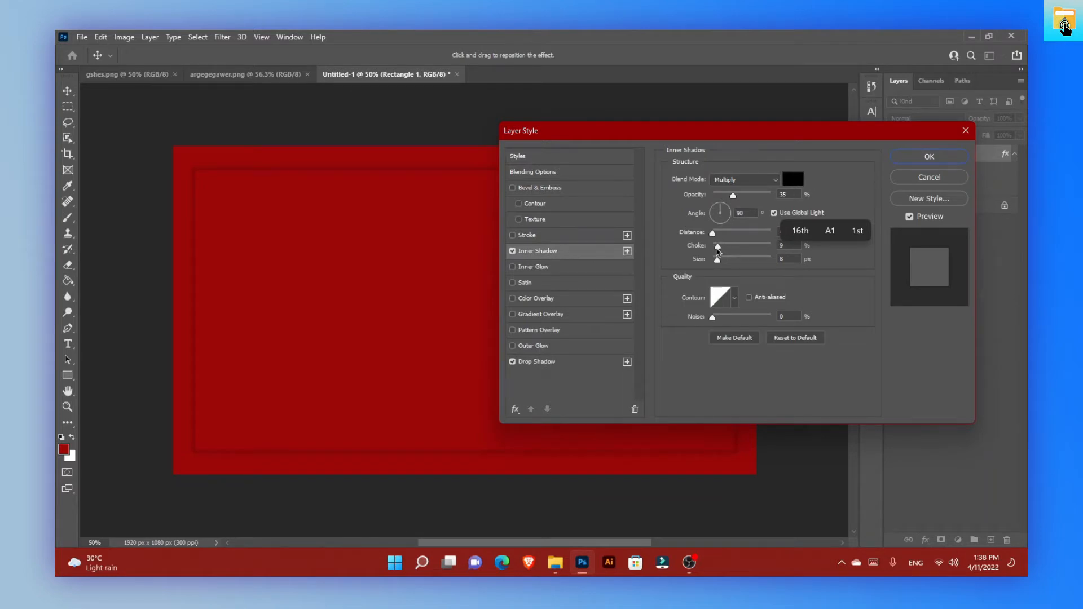
pyautogui.moveTo(717, 248); pyautogui.dragTo(716, 248)
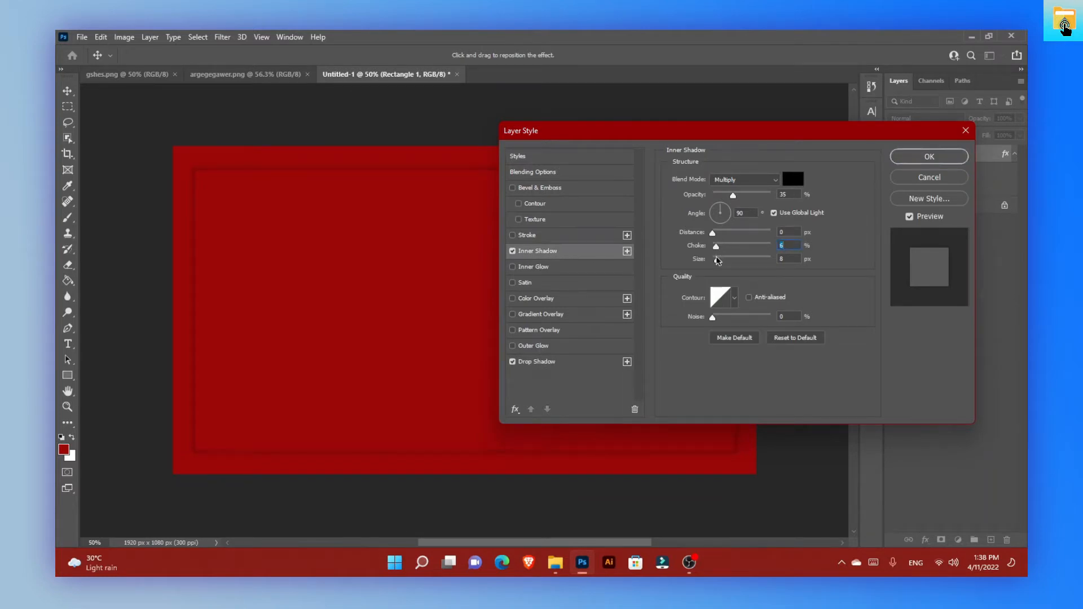
pyautogui.click(718, 260)
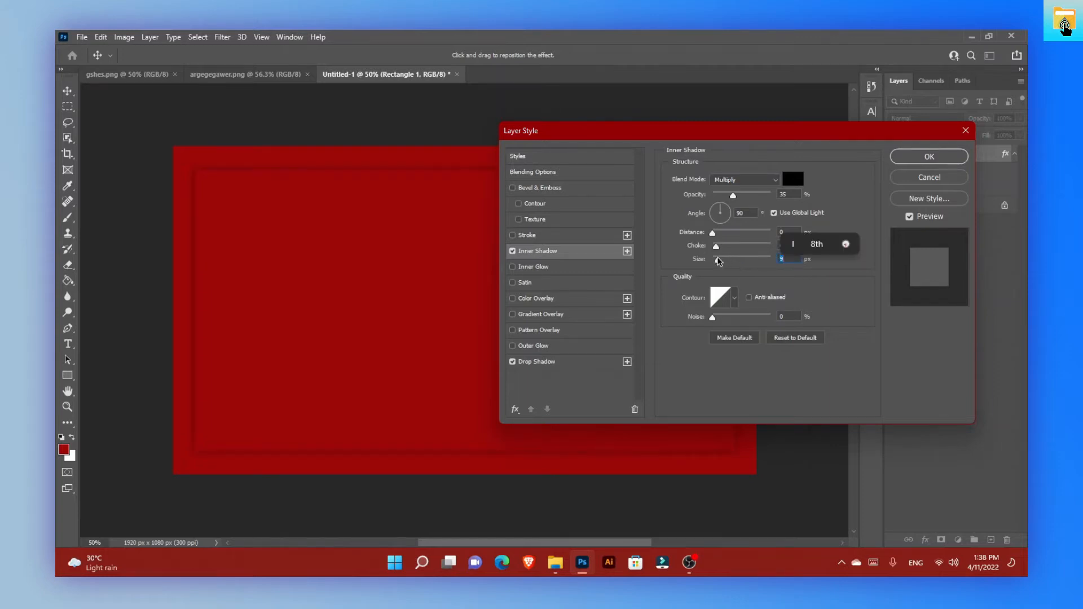
pyautogui.write('18')
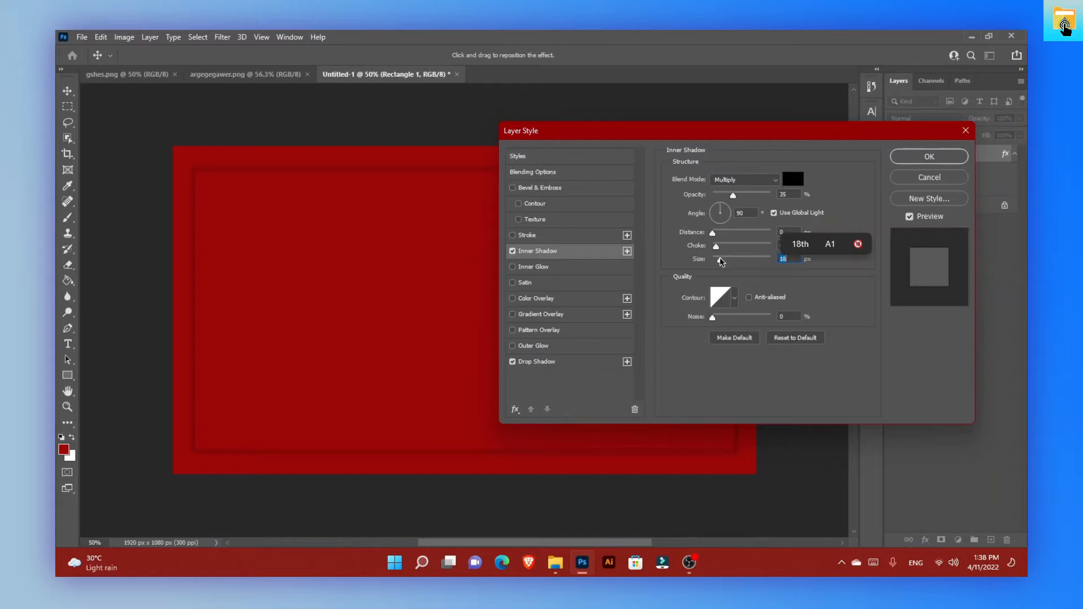
pyautogui.moveTo(719, 260); pyautogui.dragTo(719, 259)
pyautogui.click(921, 162)
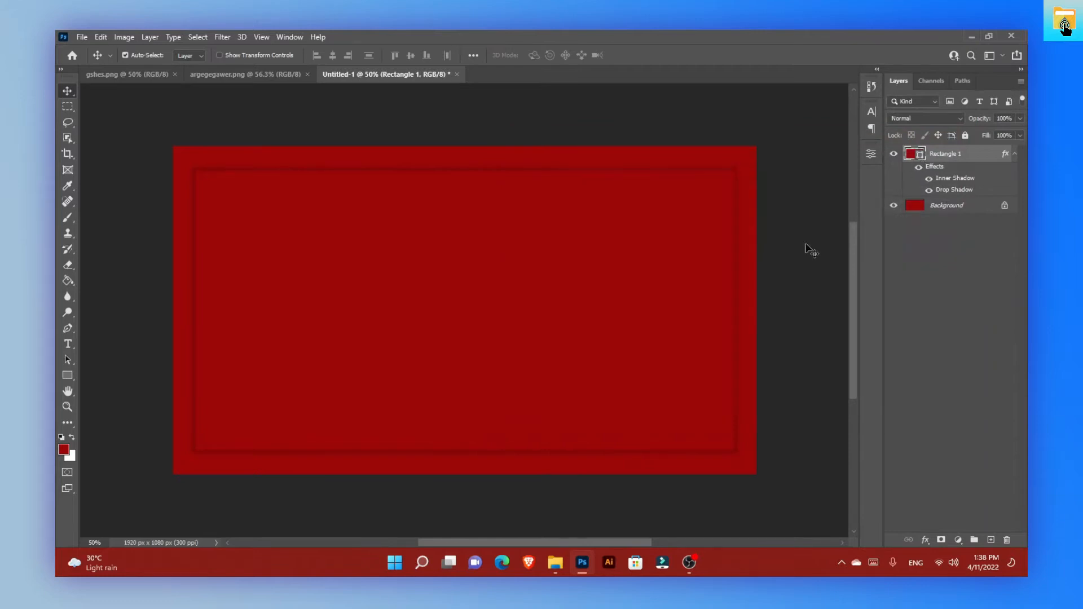
pyautogui.scroll(2, 619, 347)
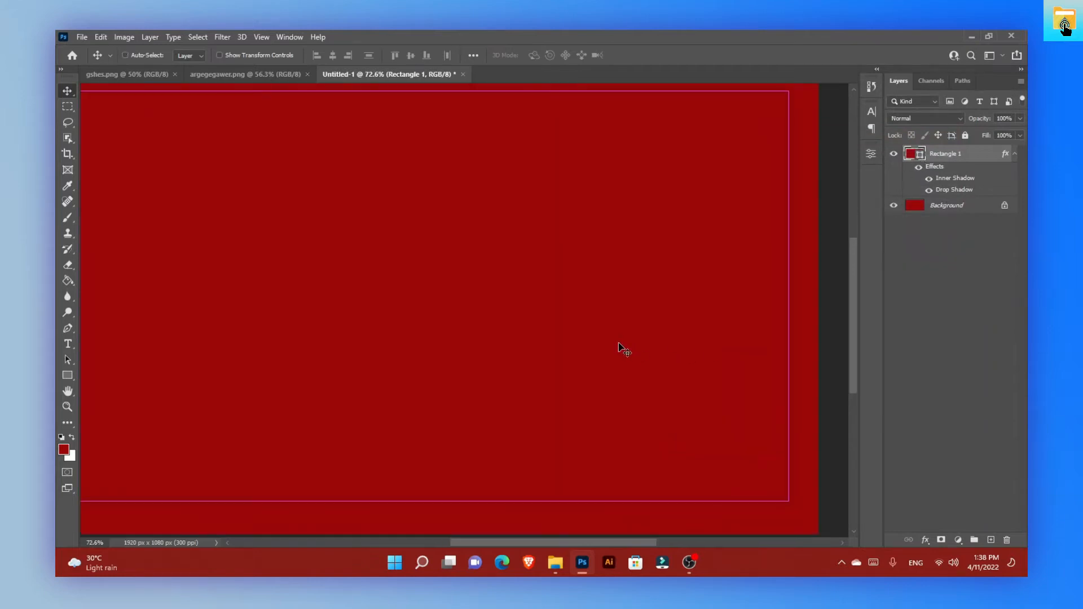
pyautogui.scroll(-2, 618, 346)
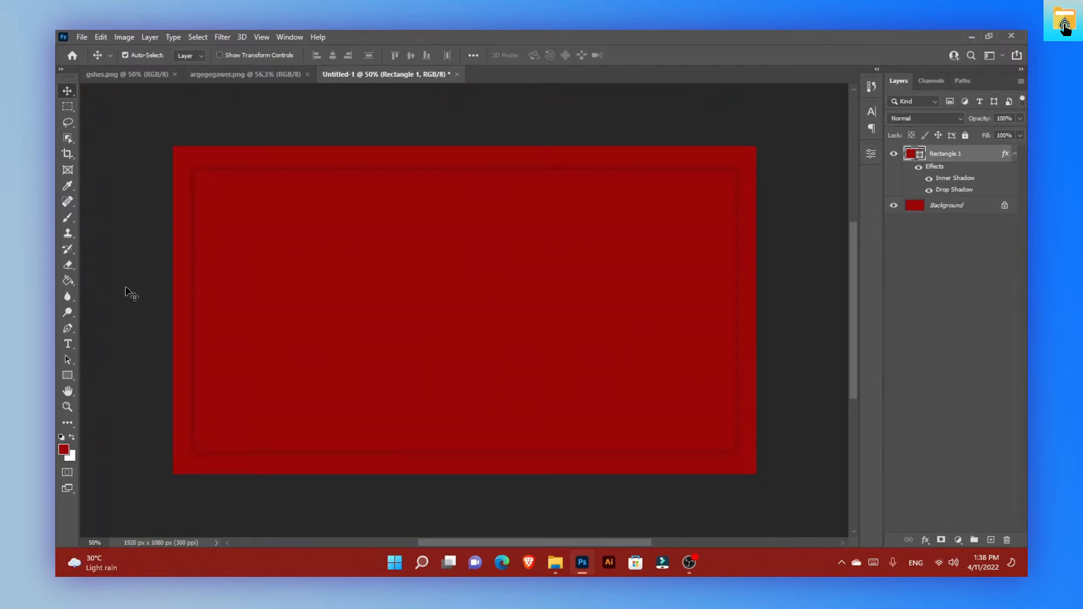
# Step: Add the text "Gamer" in black (000000) as a new text layer and move it to the middle of the rectangle
pyautogui.click(68, 344)
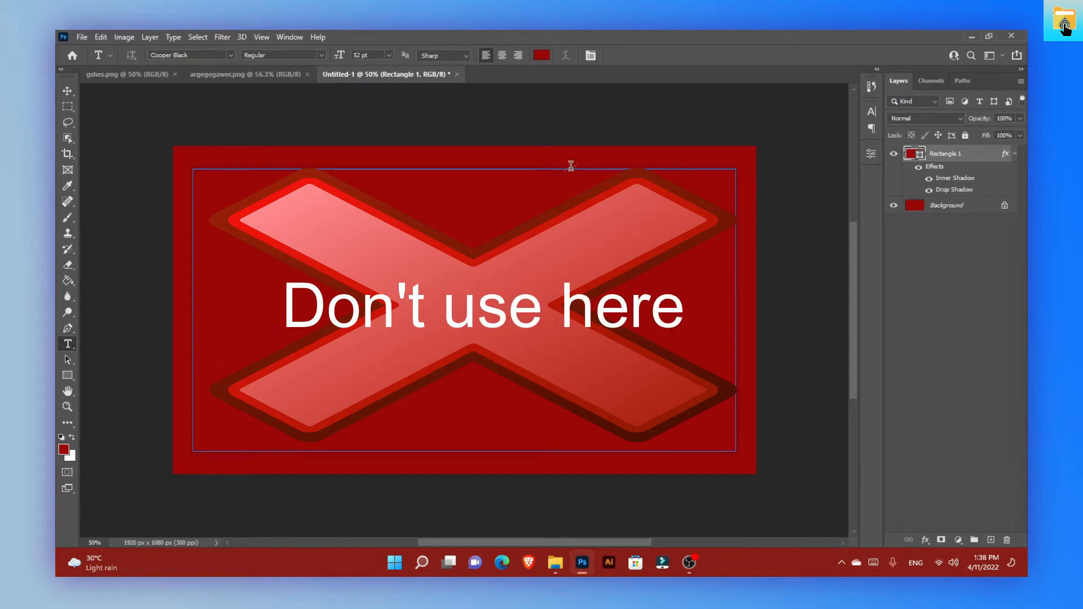
pyautogui.click(595, 121)
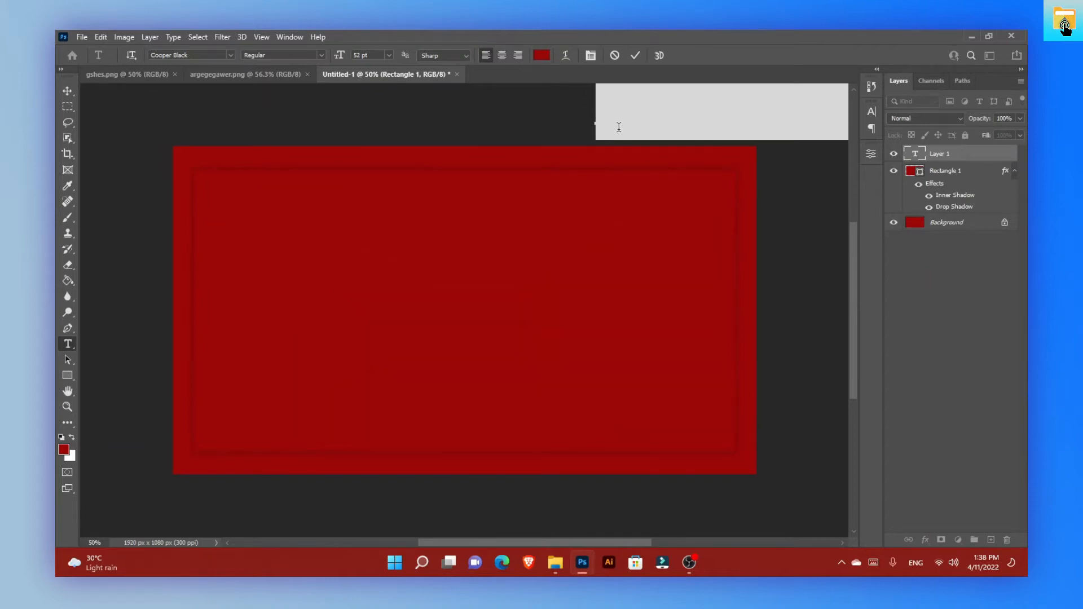
pyautogui.moveTo(619, 155); pyautogui.dragTo(279, 354)
pyautogui.click(542, 54)
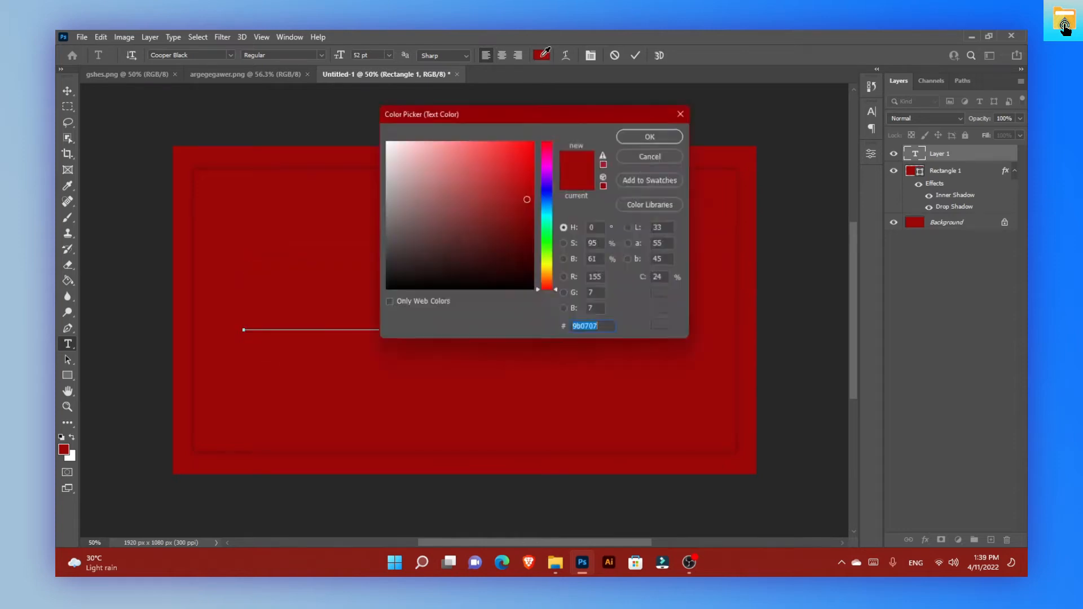
pyautogui.moveTo(527, 202); pyautogui.dragTo(532, 309)
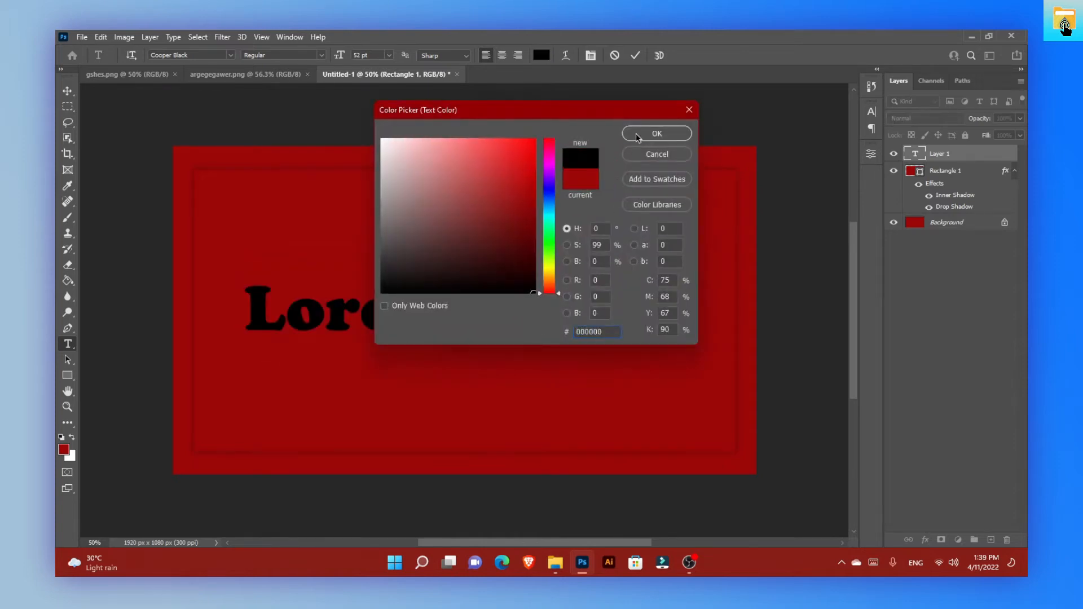
pyautogui.click(635, 134)
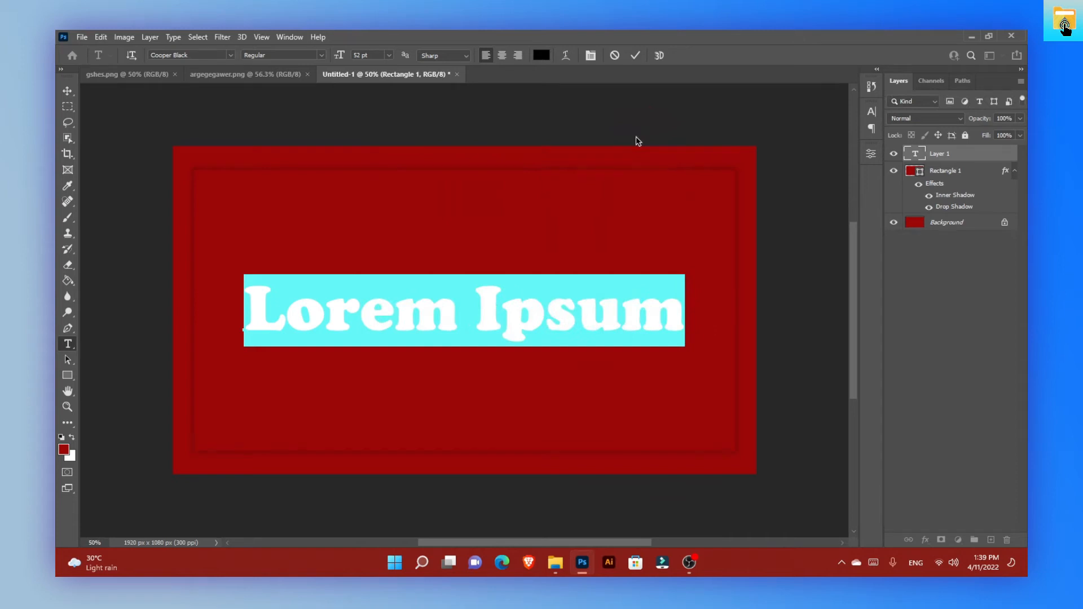
pyautogui.write('Gamer')
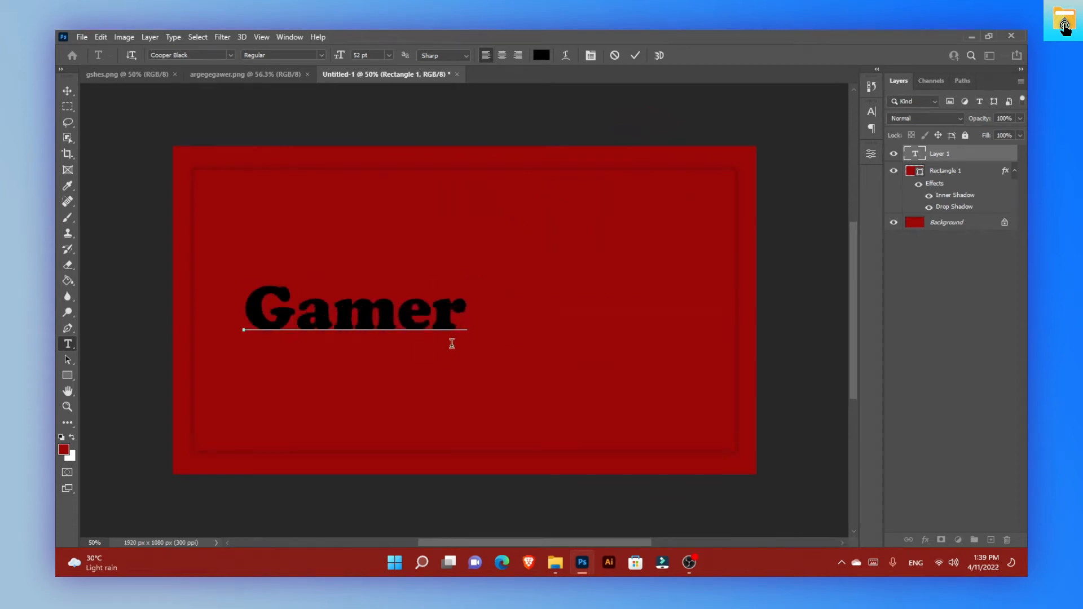
pyautogui.moveTo(445, 362); pyautogui.dragTo(548, 361)
# Step: Change the font of the "Gamer" text to Pitviper
pyautogui.click(591, 61)
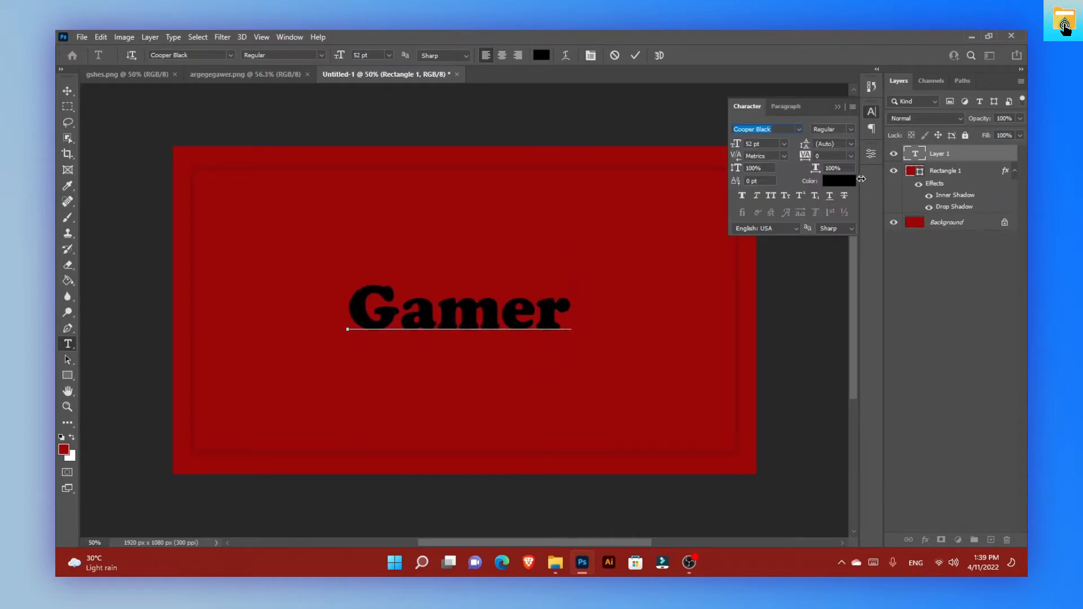
pyautogui.click(798, 129)
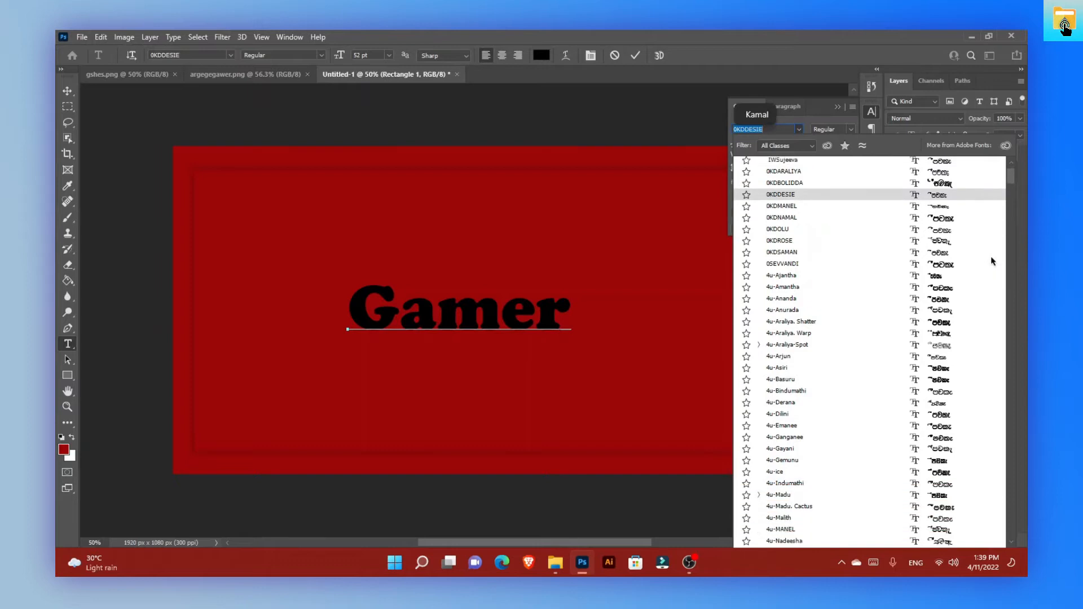
pyautogui.scroll(1, 909, 251)
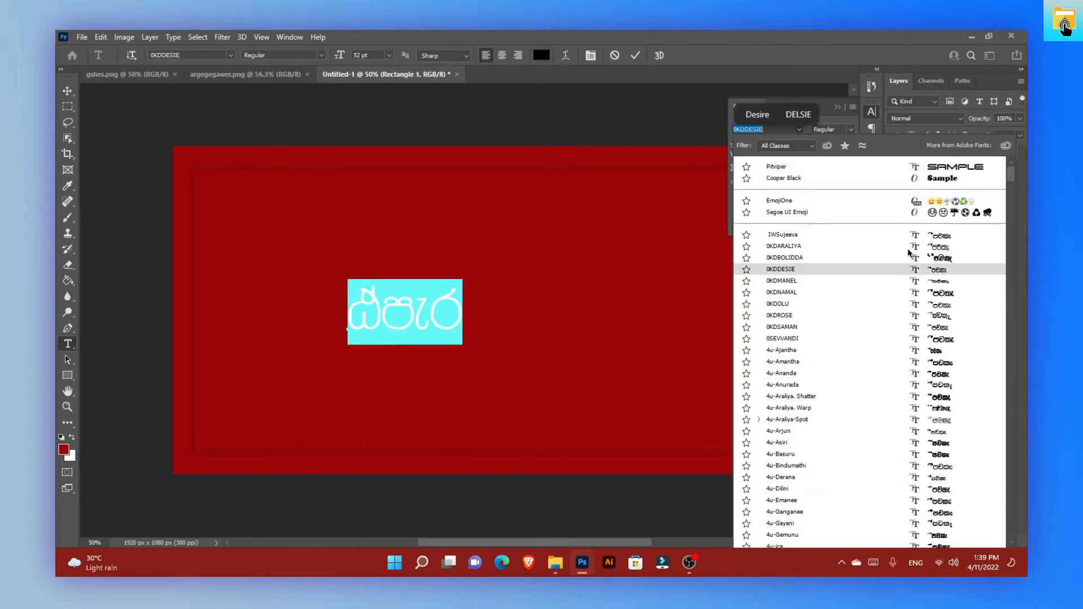
pyautogui.click(925, 166)
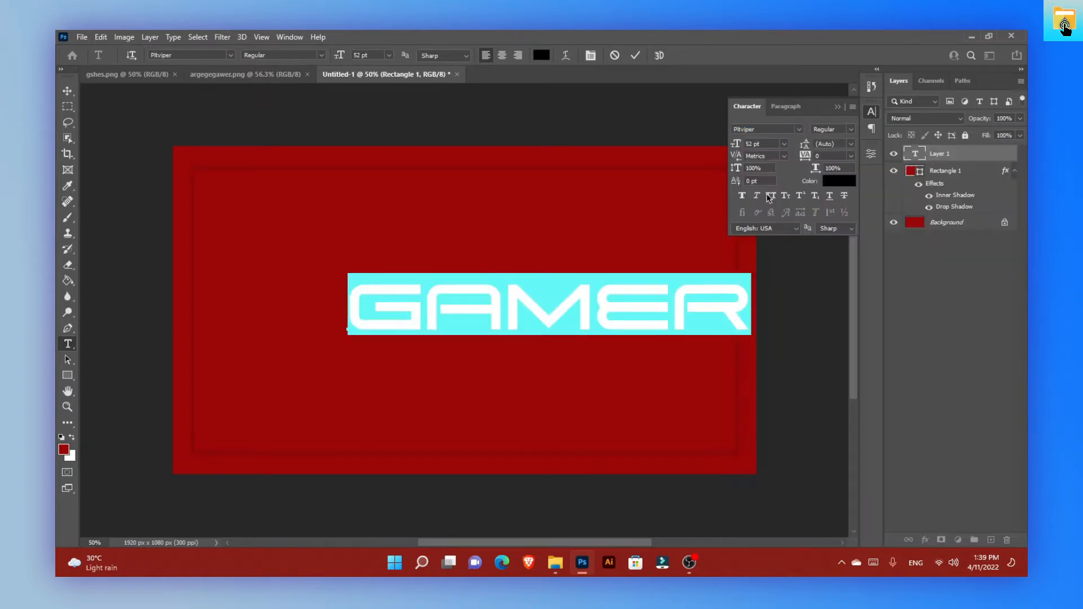
# Step: Reduce the "Gamer" text to 47 pt, move it towards the middle of the rectangle and commit the text edit
pyautogui.moveTo(337, 55); pyautogui.dragTo(337, 54)
pyautogui.moveTo(437, 191); pyautogui.dragTo(399, 203)
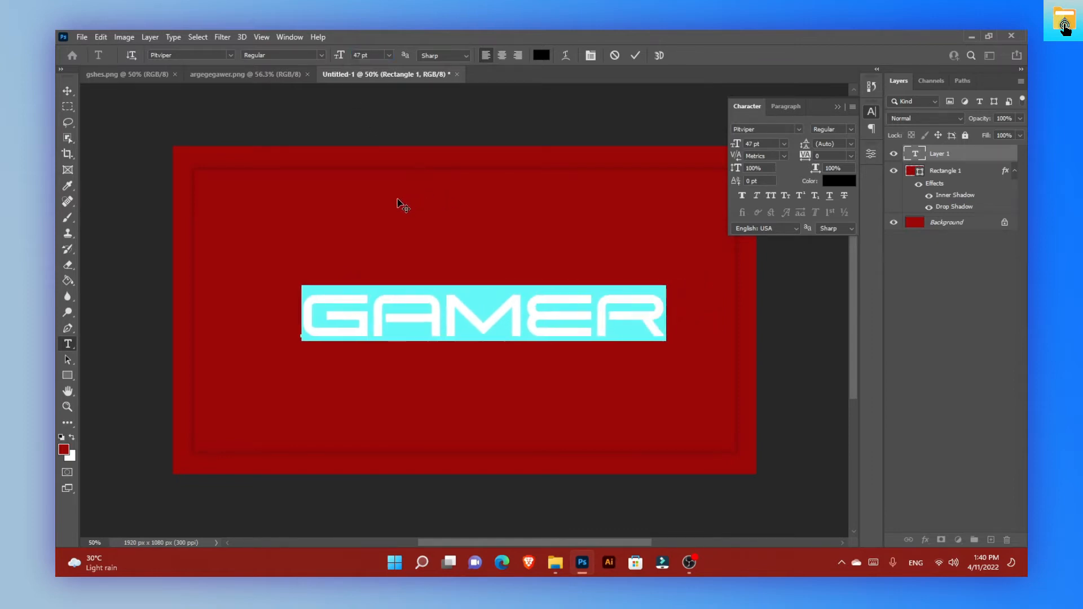
pyautogui.click(838, 108)
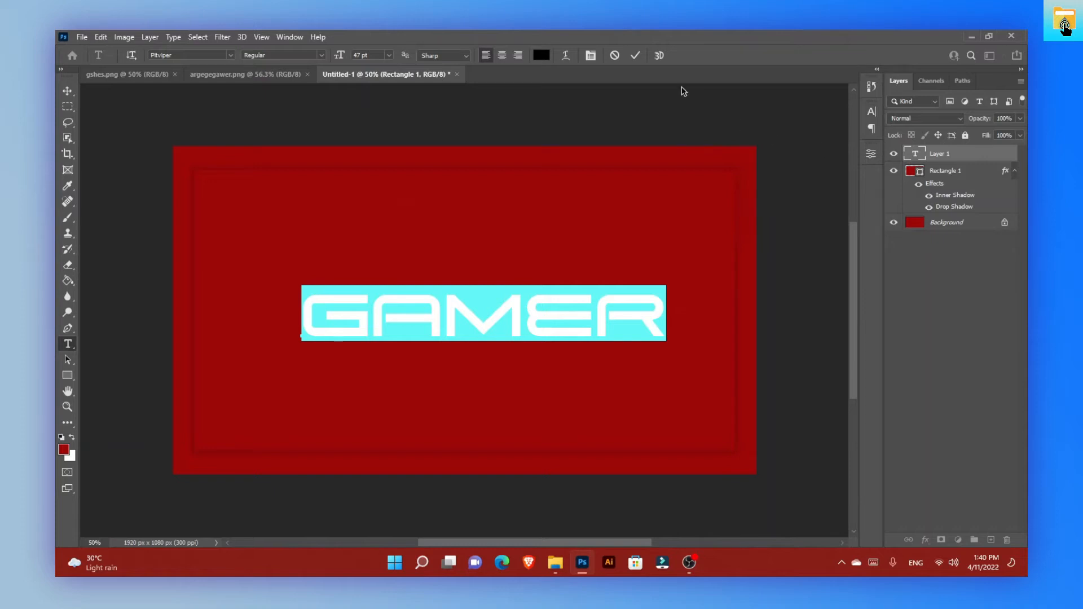
pyautogui.click(636, 56)
# Step: Centre the "Gamer" text on the canvas with the Move tool, selecting it together with the rectangle and Background layers for alignment
pyautogui.click(67, 90)
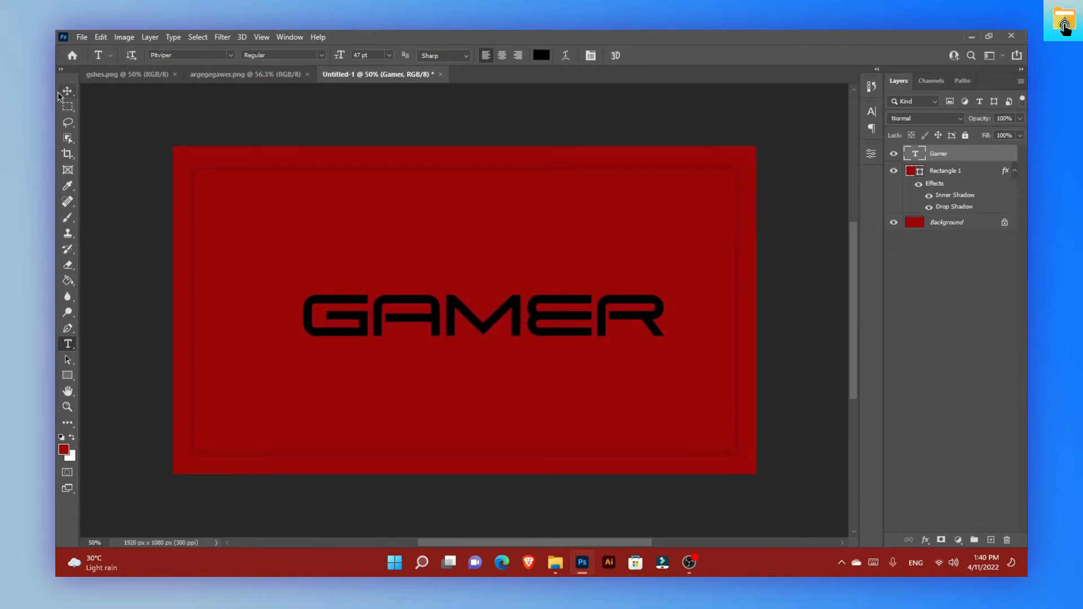
pyautogui.moveTo(363, 331)
pyautogui.mouseDown()
pyautogui.moveTo(333, 332)
pyautogui.moveTo(343, 330)
pyautogui.mouseUp()
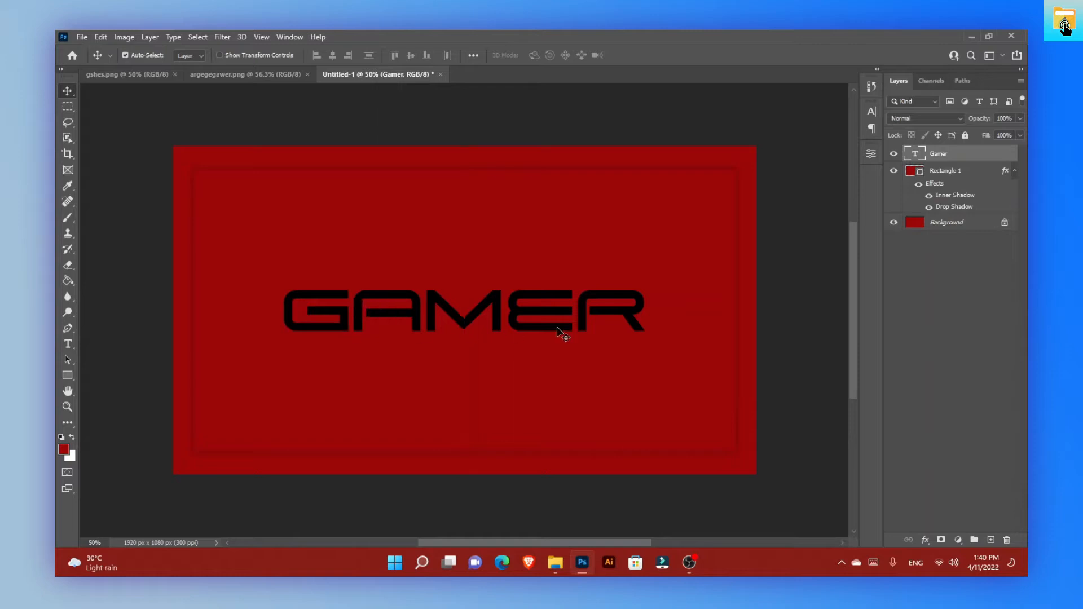
pyautogui.keyDown('shift'); pyautogui.click(971, 225); pyautogui.keyUp('shift')
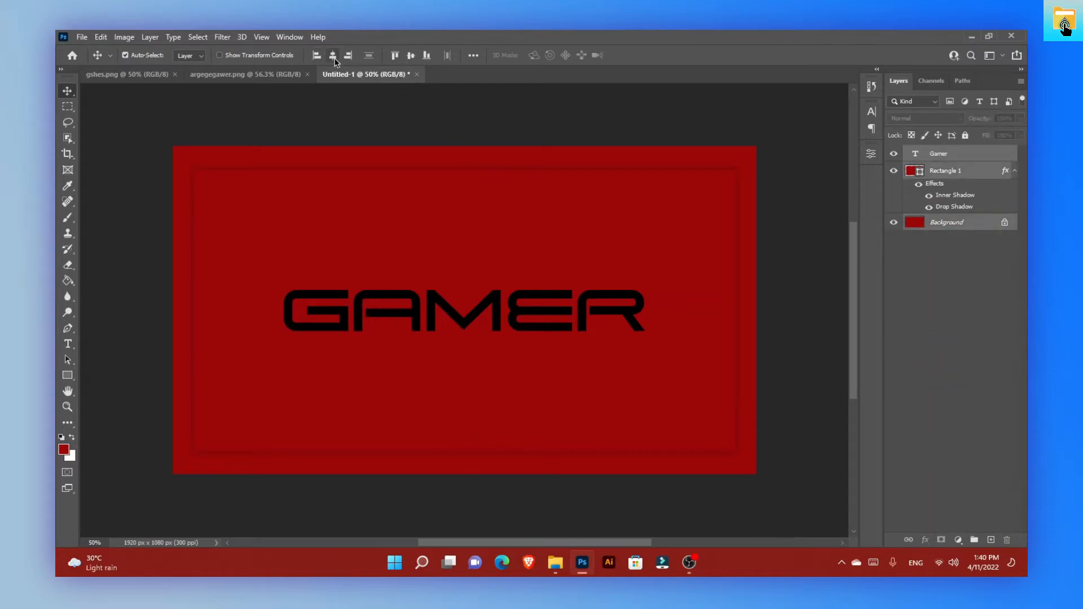
# Step: Convert the "Gamer" text layer to a frame, keeping the name Gamer
pyautogui.click(956, 160)
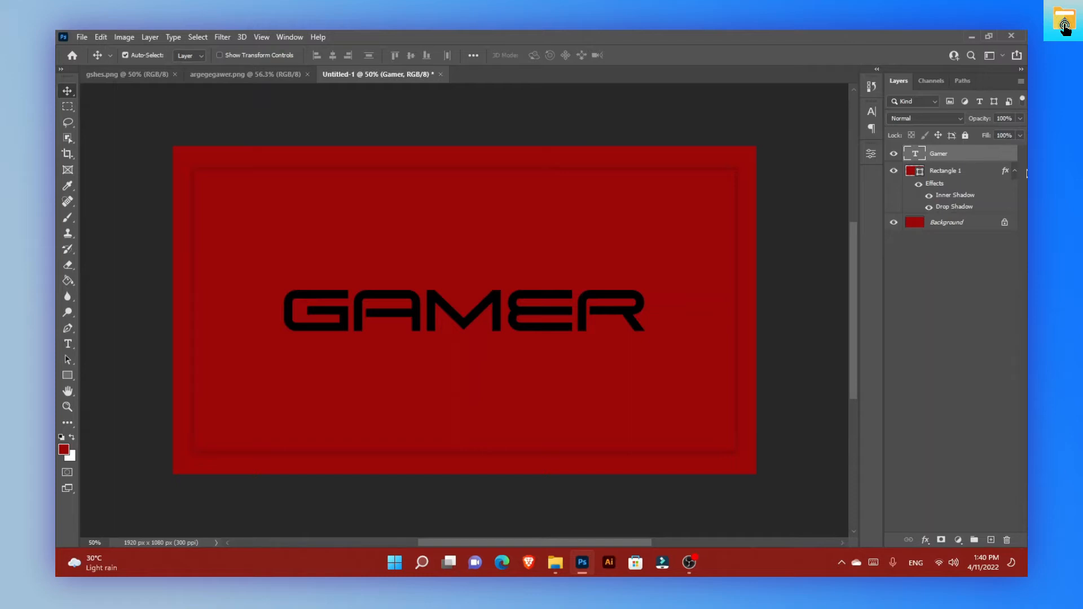
pyautogui.rightClick(1007, 155)
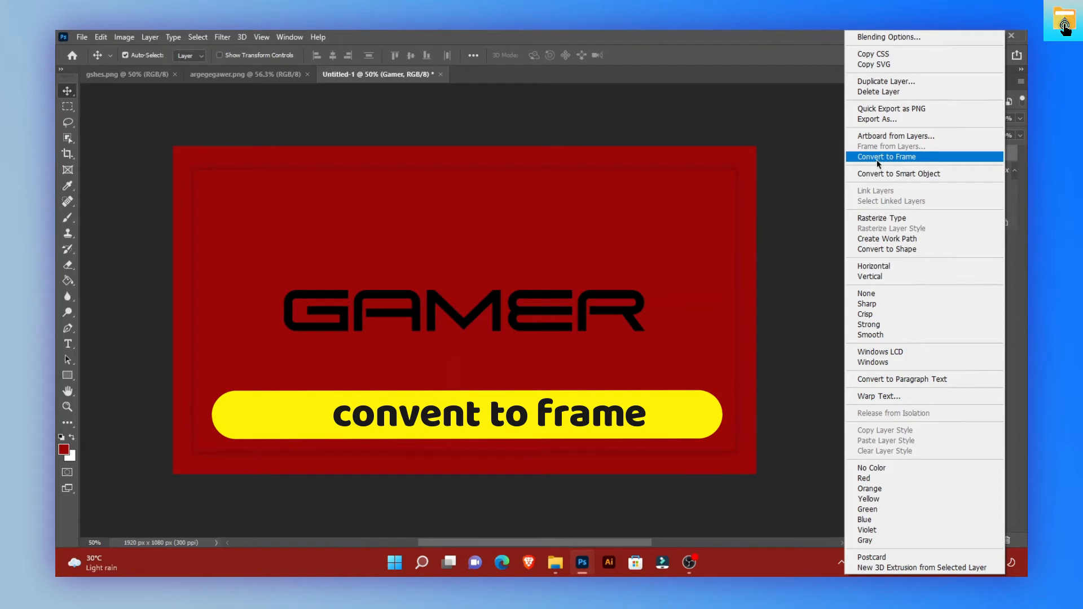
pyautogui.click(932, 163)
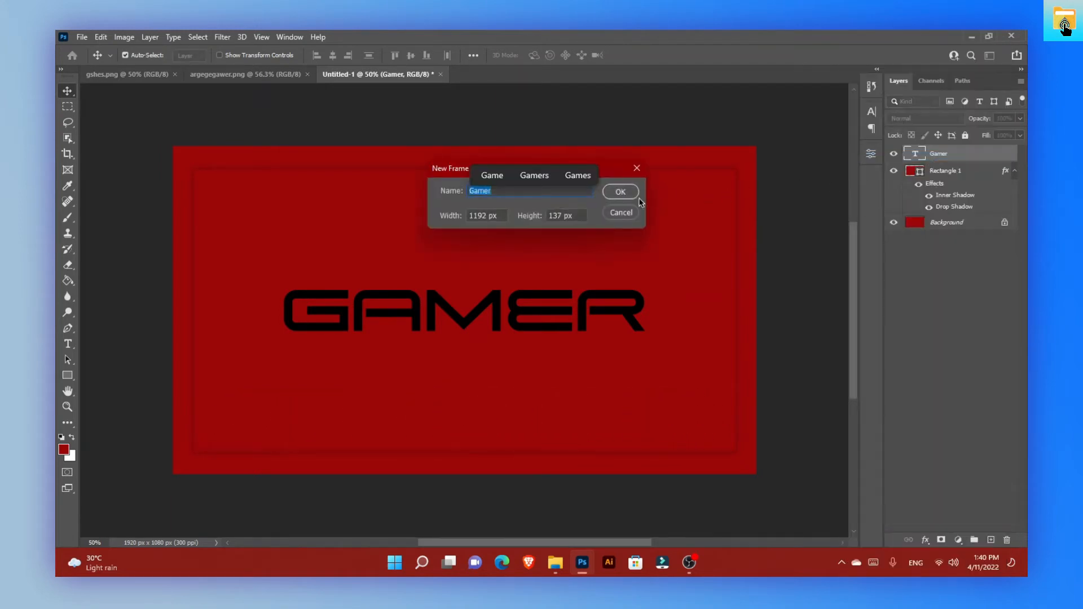
pyautogui.click(621, 192)
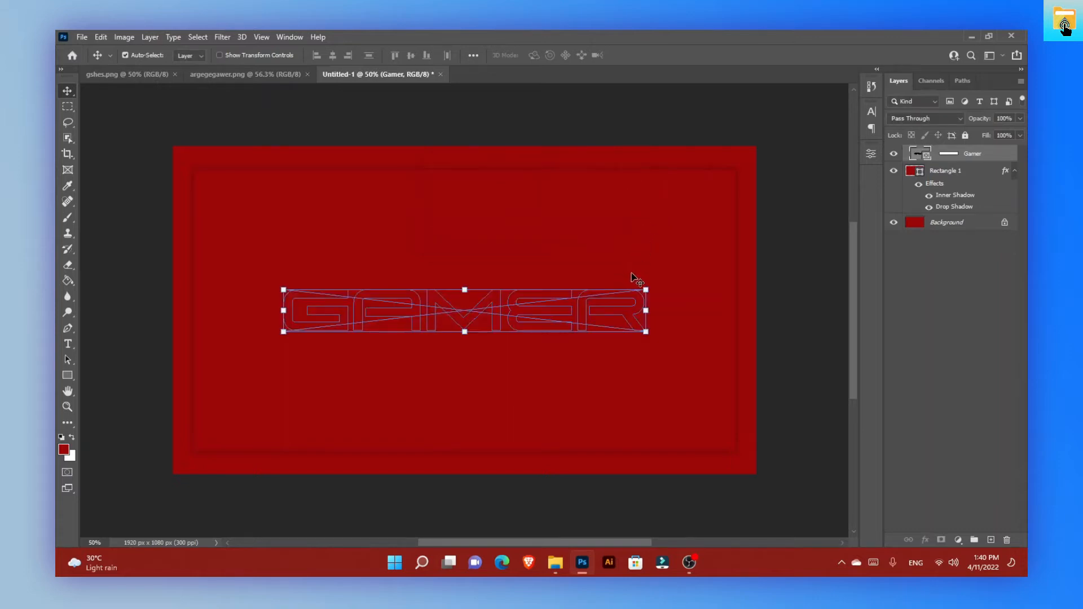
# Step: Open the properties of the Gamer frame with its layer selected
pyautogui.press('ctrl')
pyautogui.scroll(3, 631, 276)
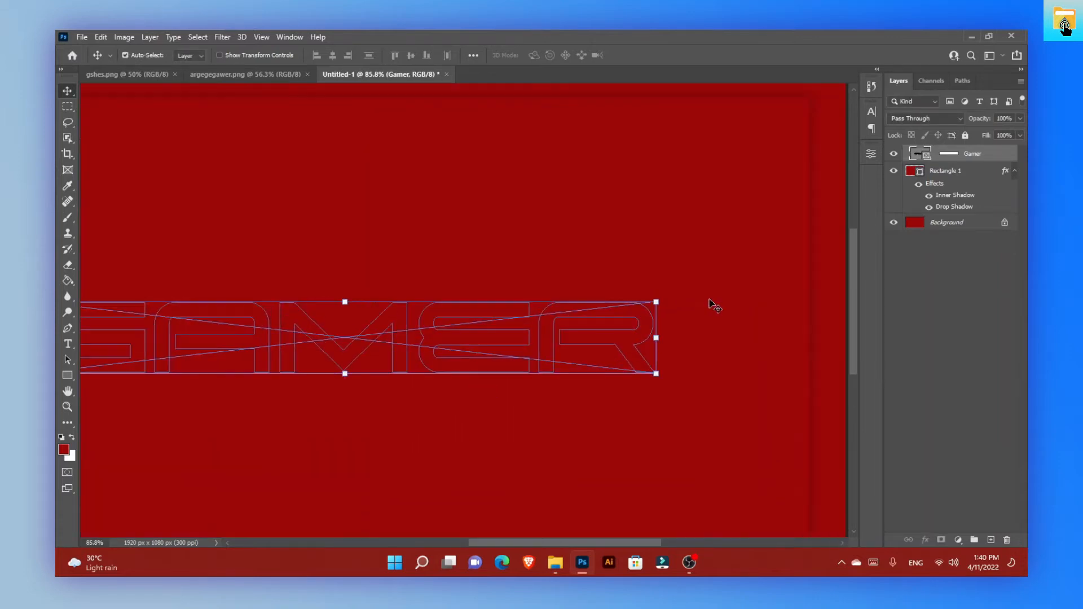
pyautogui.scroll(3, 714, 305)
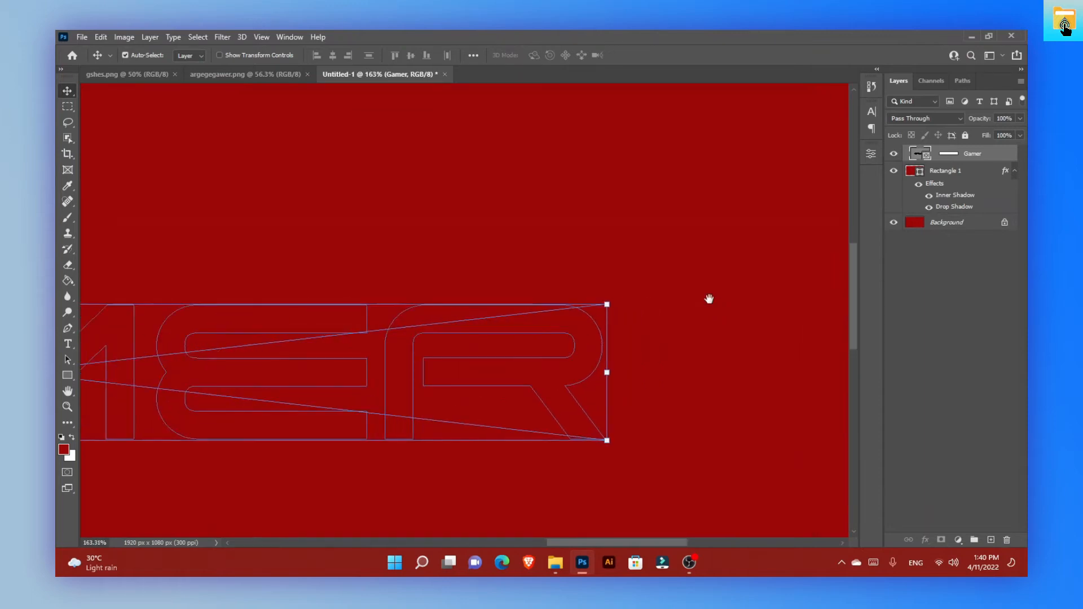
pyautogui.moveTo(708, 299); pyautogui.dragTo(491, 217)
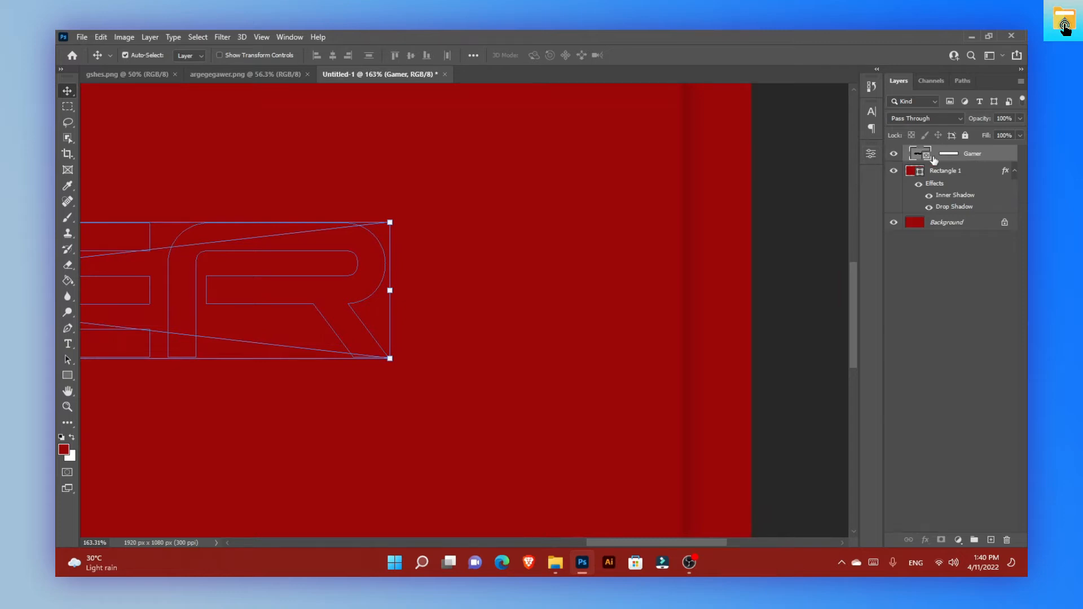
pyautogui.rightClick(1002, 155)
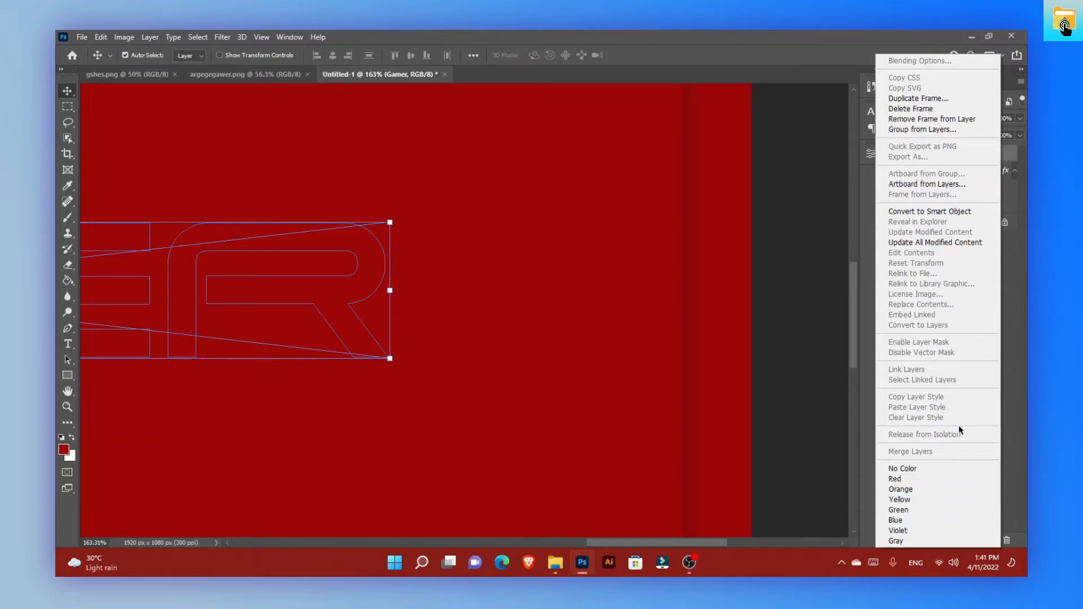
pyautogui.click(1027, 381)
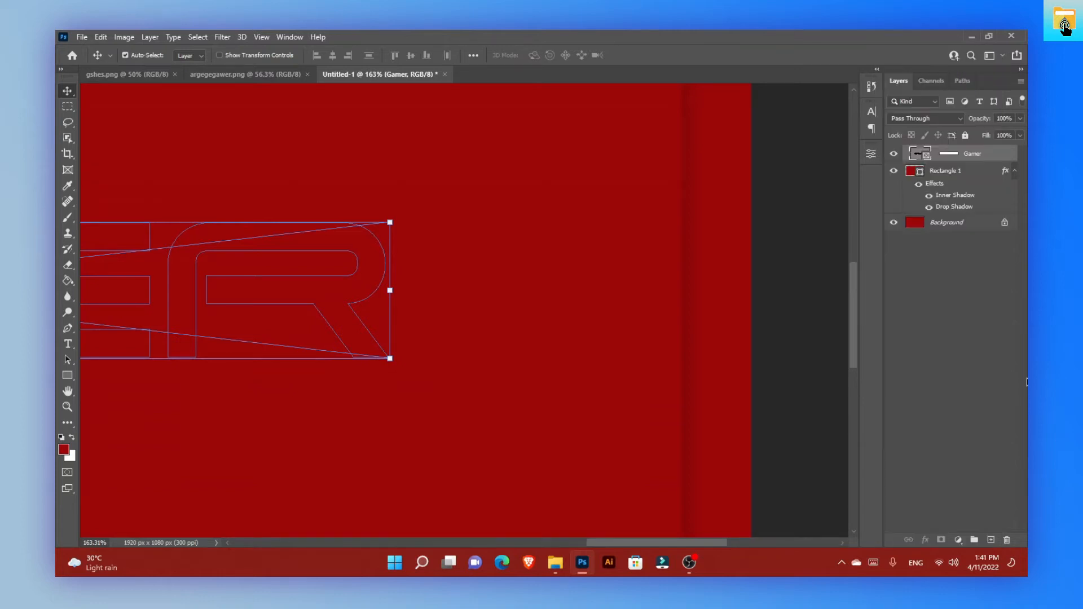
pyautogui.click(872, 158)
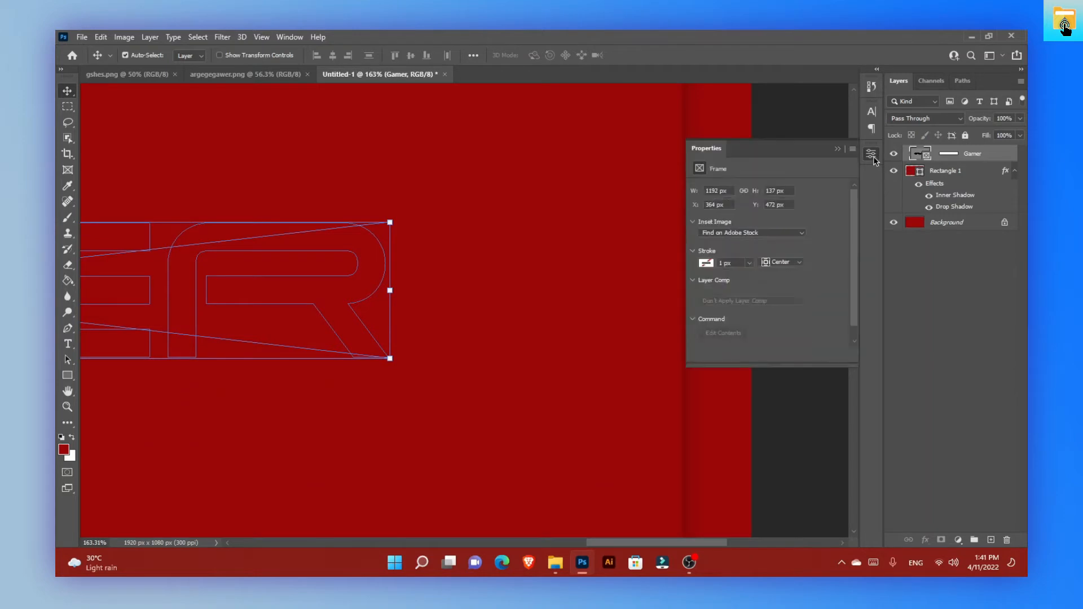
pyautogui.click(297, 38)
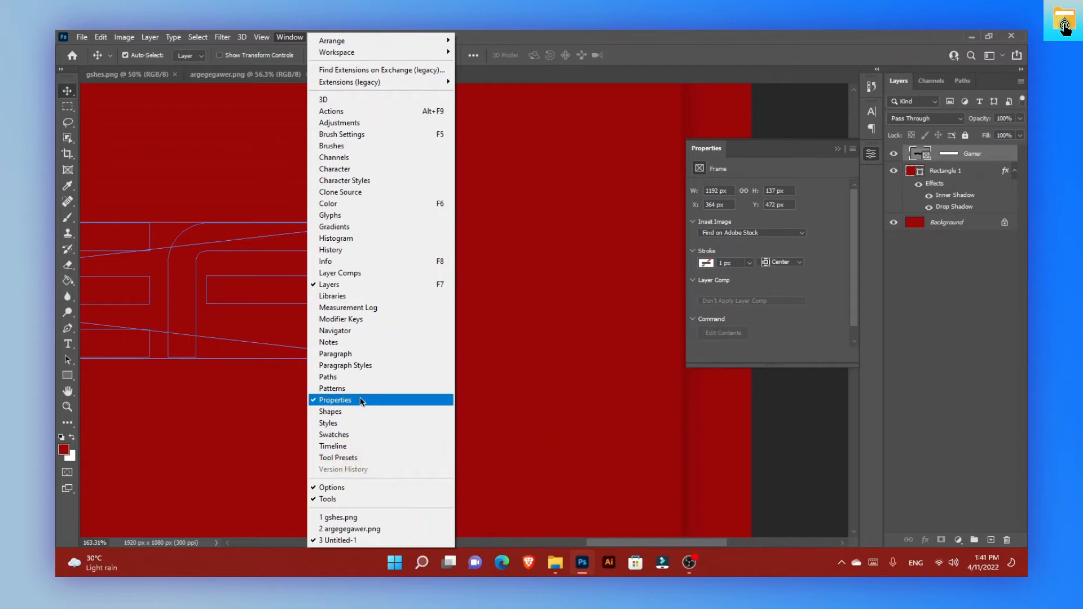
pyautogui.click(915, 337)
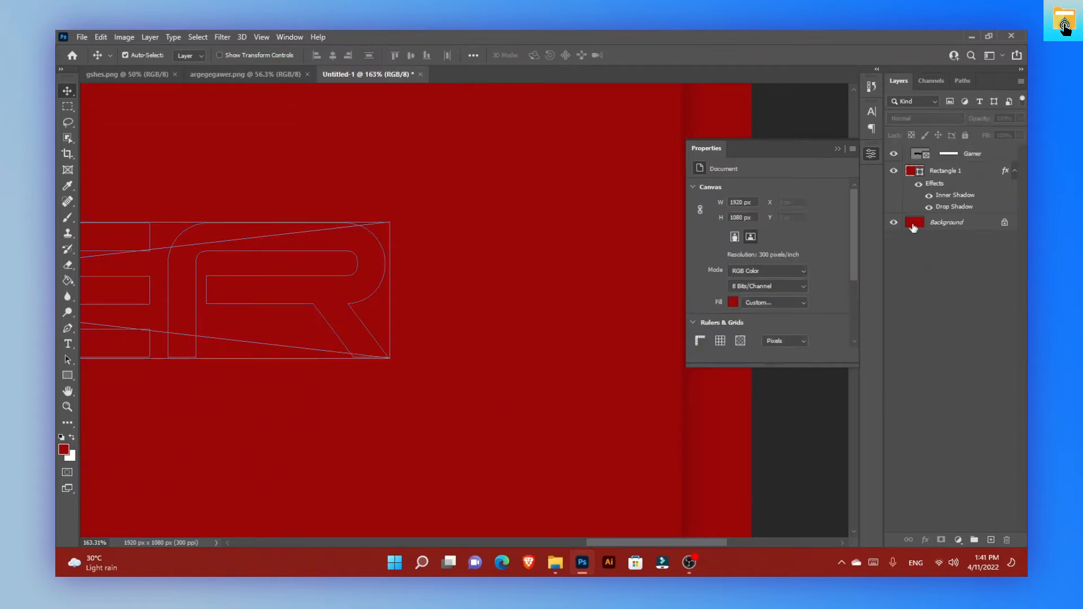
pyautogui.click(984, 156)
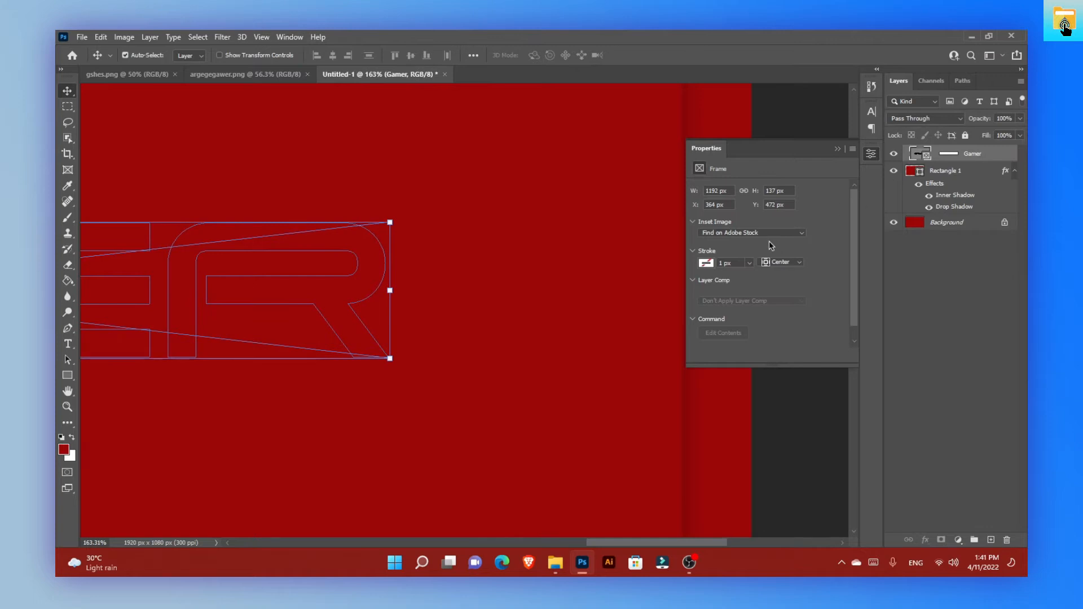
pyautogui.moveTo(470, 278); pyautogui.dragTo(482, 278)
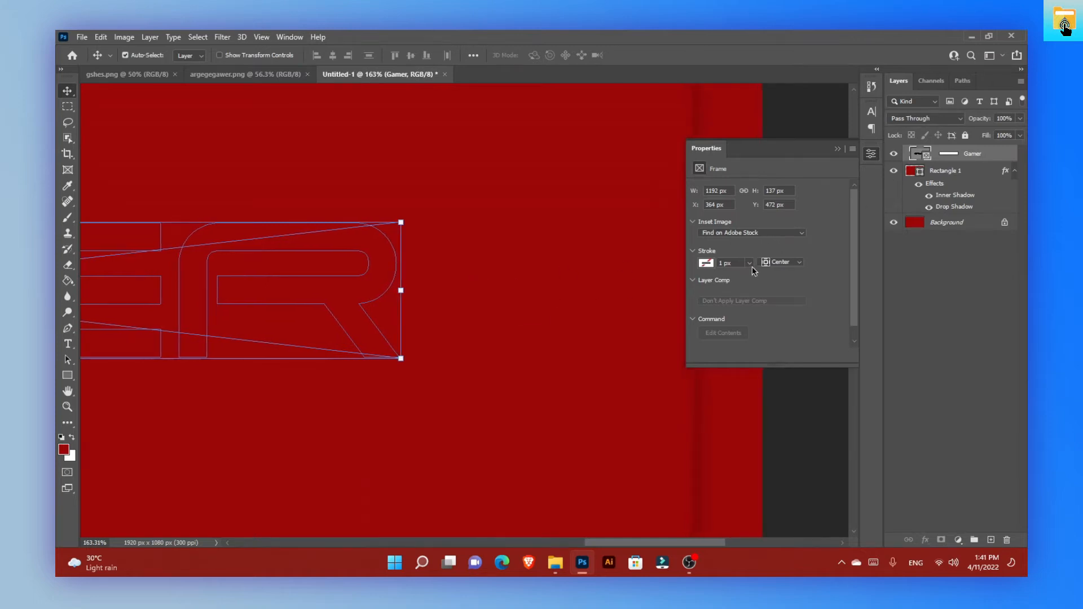
# Step: Give the Gamer frame a solid white (ffffff) stroke
pyautogui.click(707, 263)
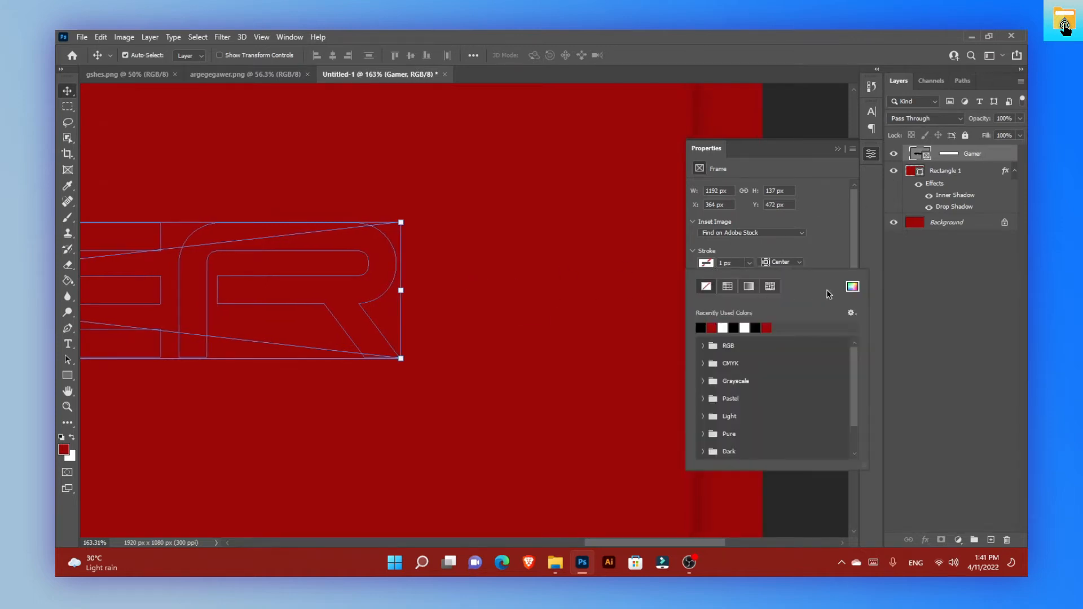
pyautogui.click(853, 286)
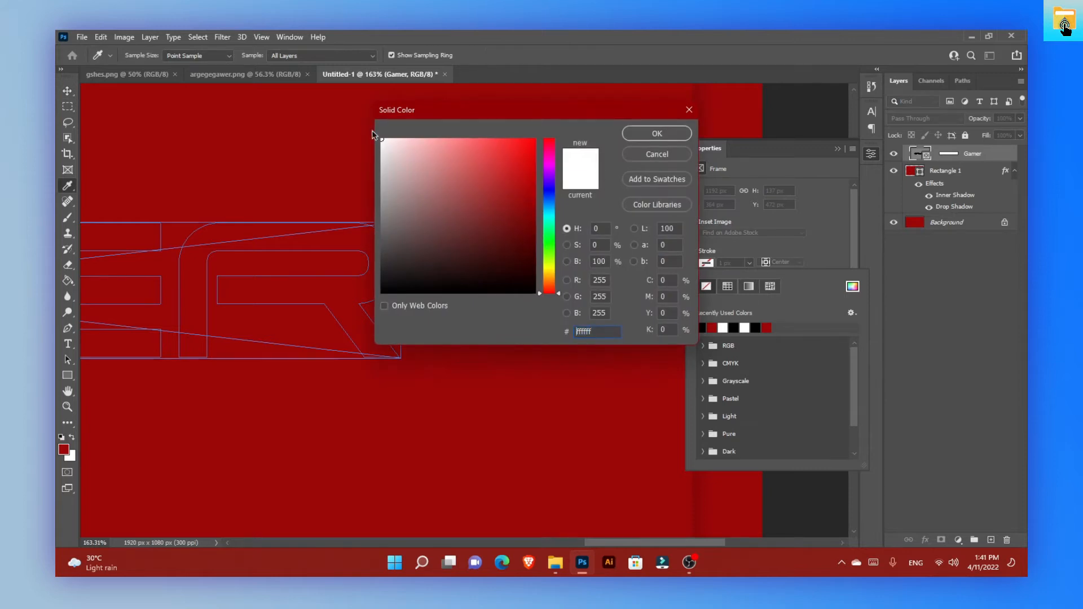
pyautogui.click(674, 135)
pyautogui.click(828, 257)
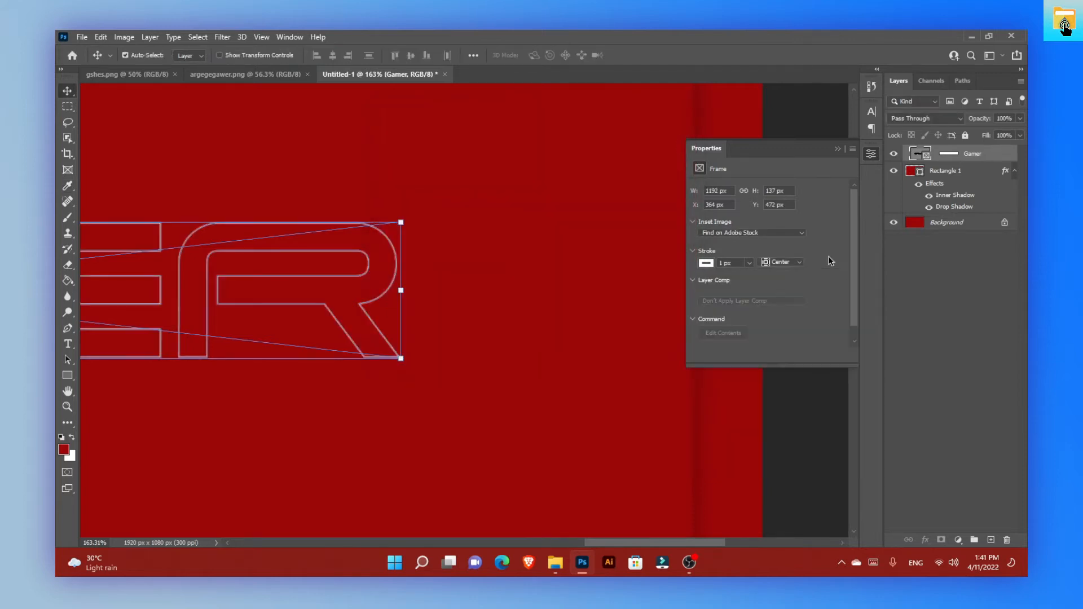
# Step: Align the frame's stroke to the outside and set its width to 3.75 px
pyautogui.click(799, 269)
pyautogui.click(792, 293)
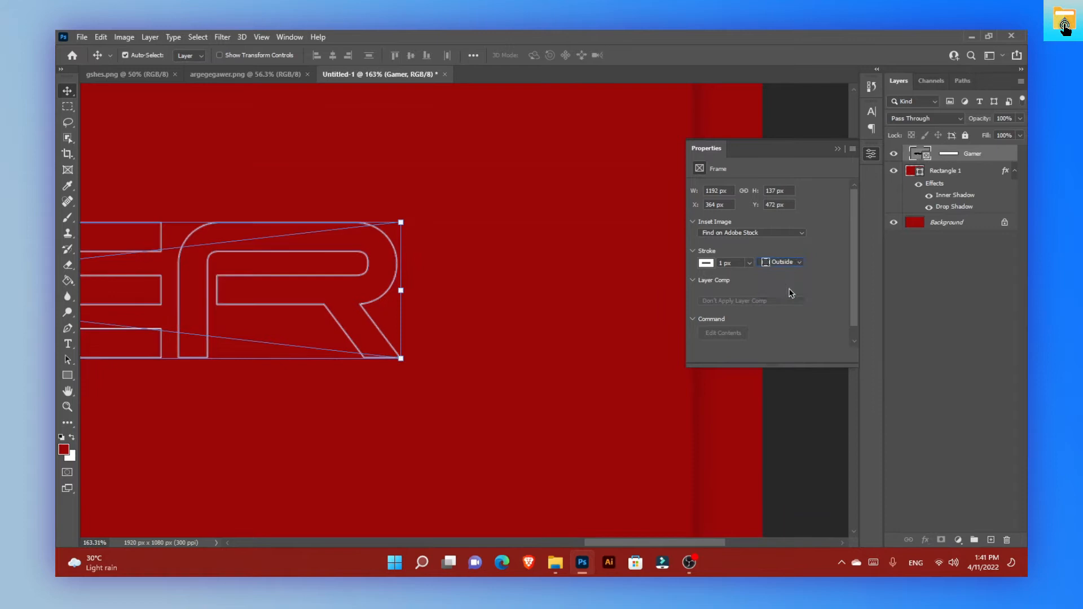
pyautogui.click(737, 263)
pyautogui.write('3.75')
pyautogui.press('Return')
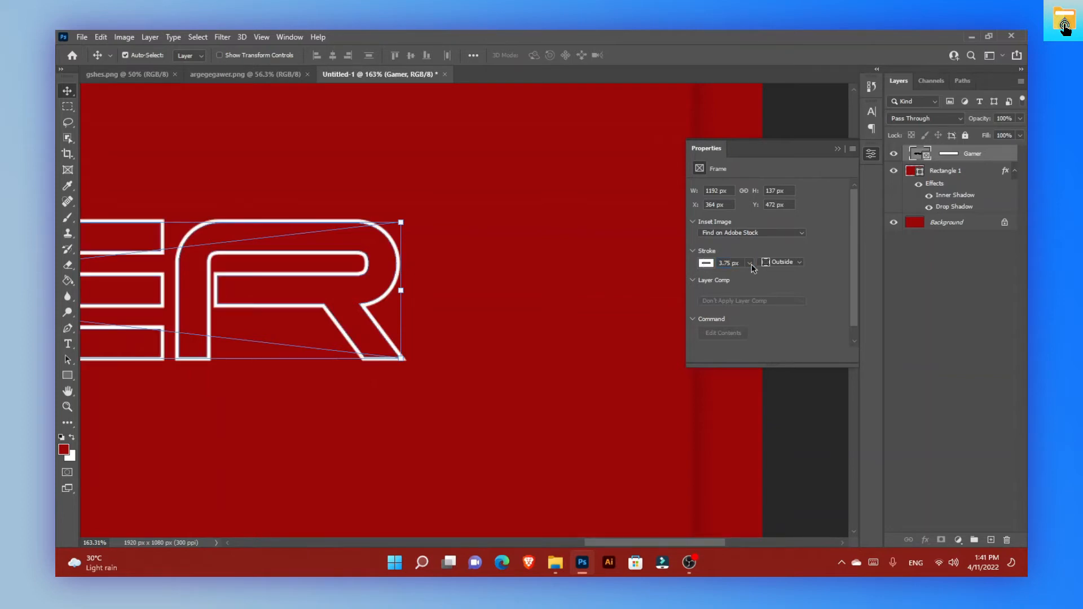
pyautogui.click(838, 149)
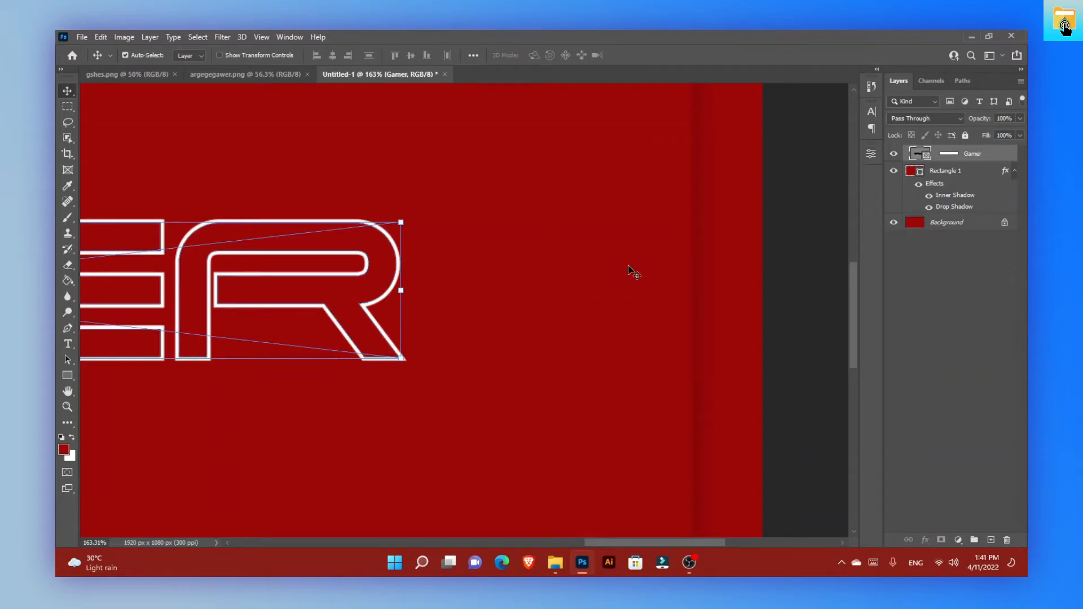
# Step: Duplicate the Gamer frame layer and hide the copy
pyautogui.scroll(-3, 331, 401)
pyautogui.moveTo(329, 282); pyautogui.dragTo(536, 261)
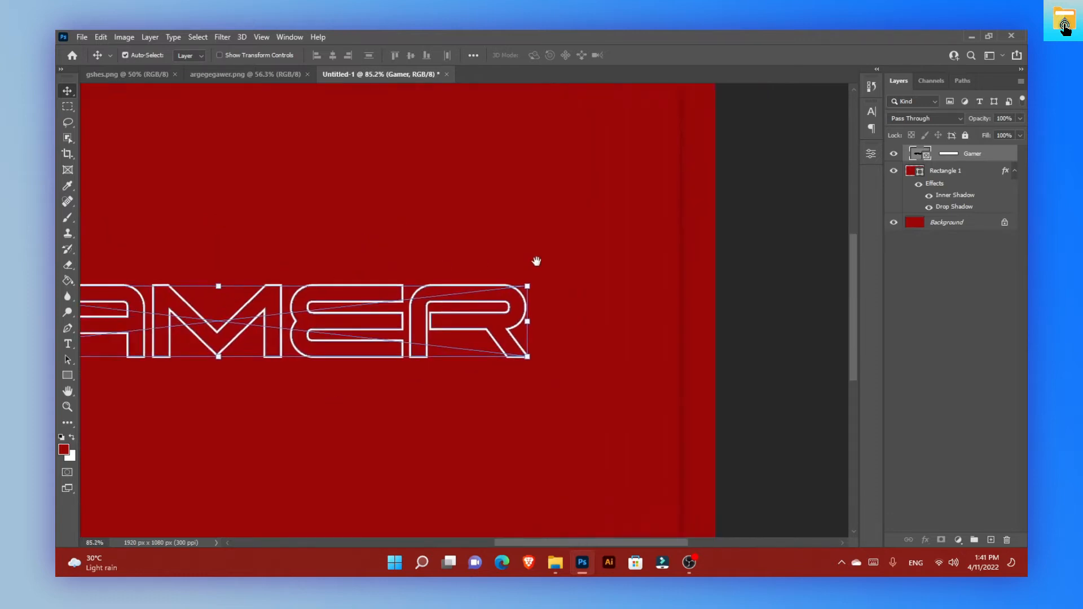
pyautogui.scroll(-3, 541, 262)
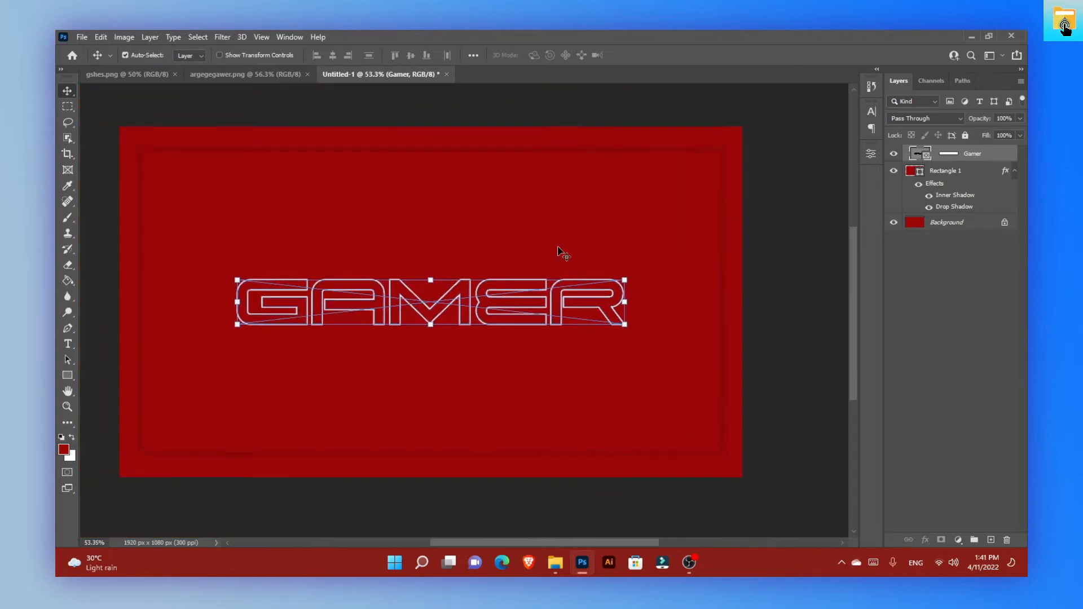
pyautogui.rightClick(1008, 155)
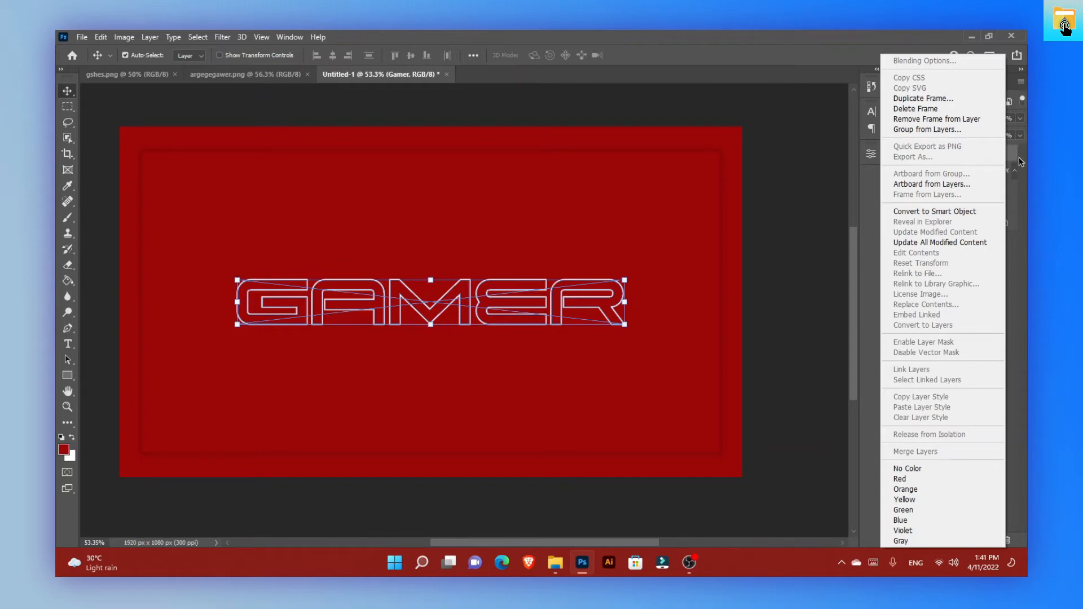
pyautogui.click(1022, 291)
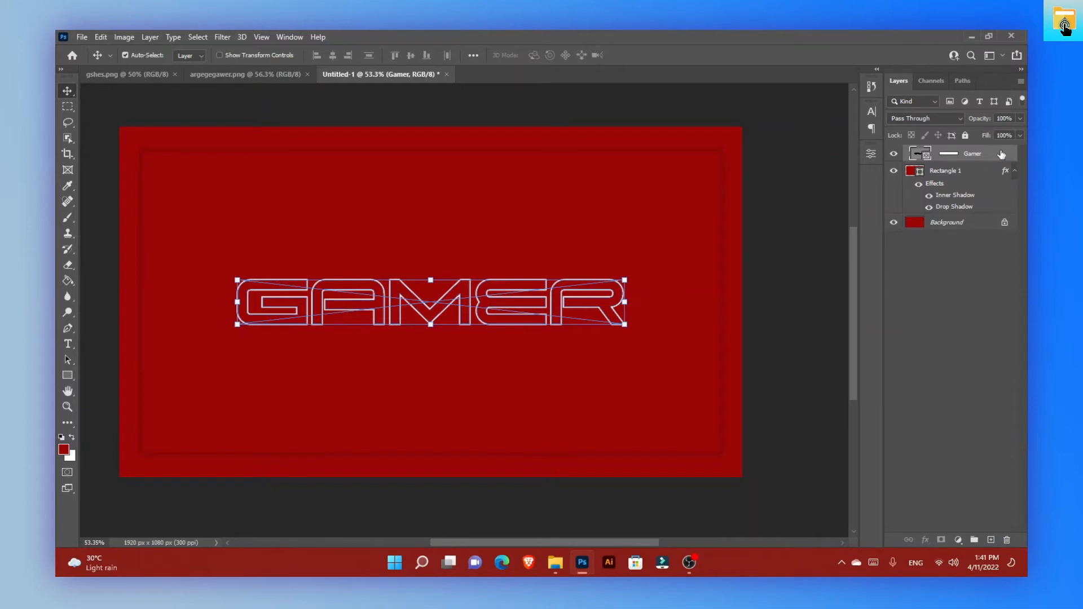
pyautogui.hotkey('ctrl', 'j')
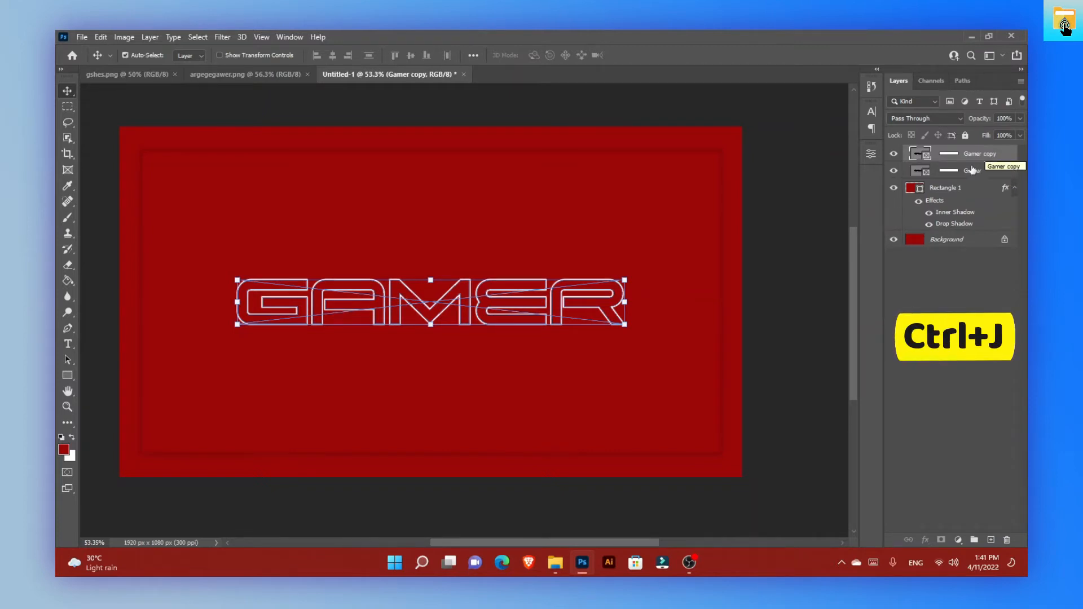
pyautogui.click(894, 153)
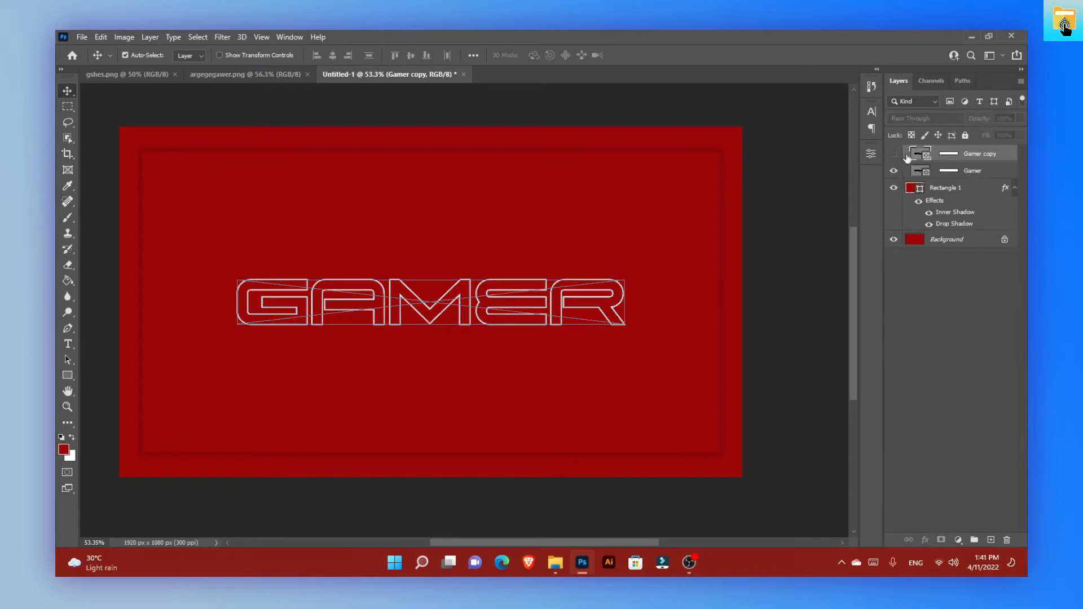
# Step: Move the hidden Gamer copy layer below Rectangle 1, directly above the Background layer
pyautogui.moveTo(982, 153); pyautogui.dragTo(979, 222)
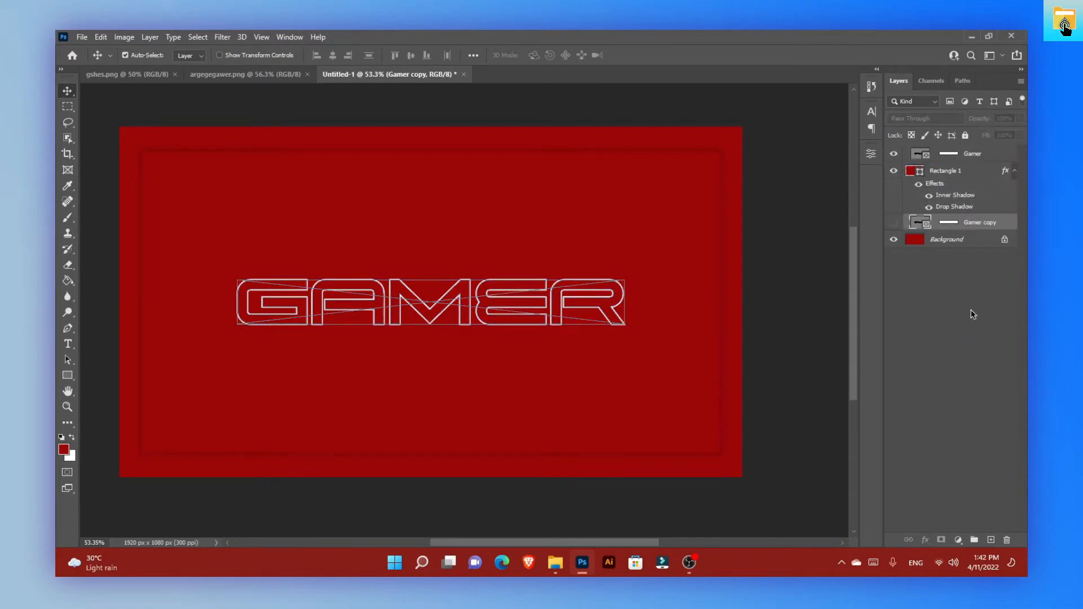
pyautogui.click(973, 314)
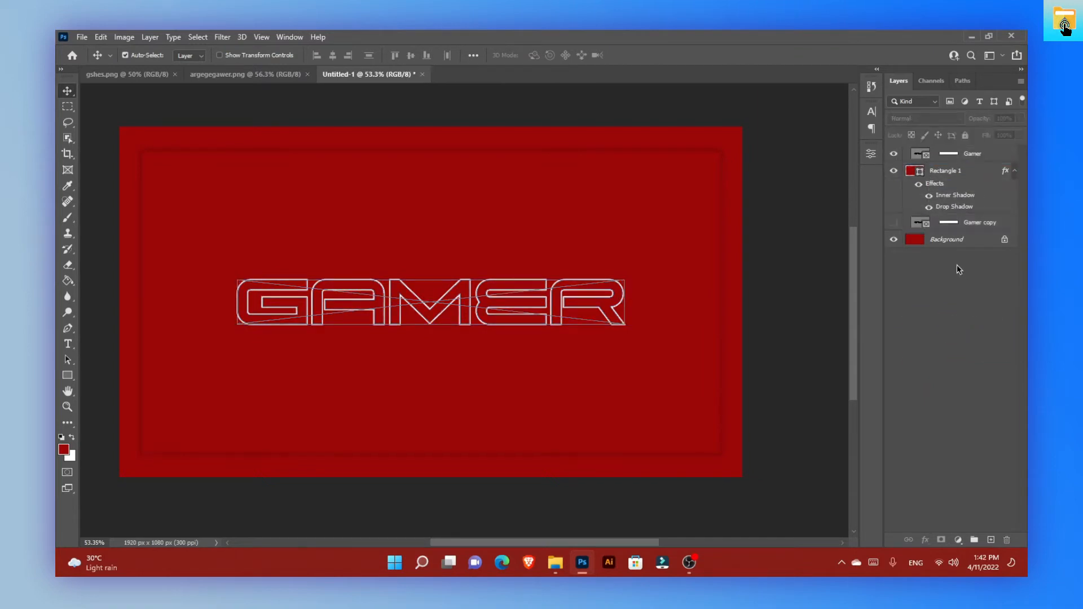
# Step: Convert the visible Gamer frame layer to a smart object and rasterize it
pyautogui.click(999, 154)
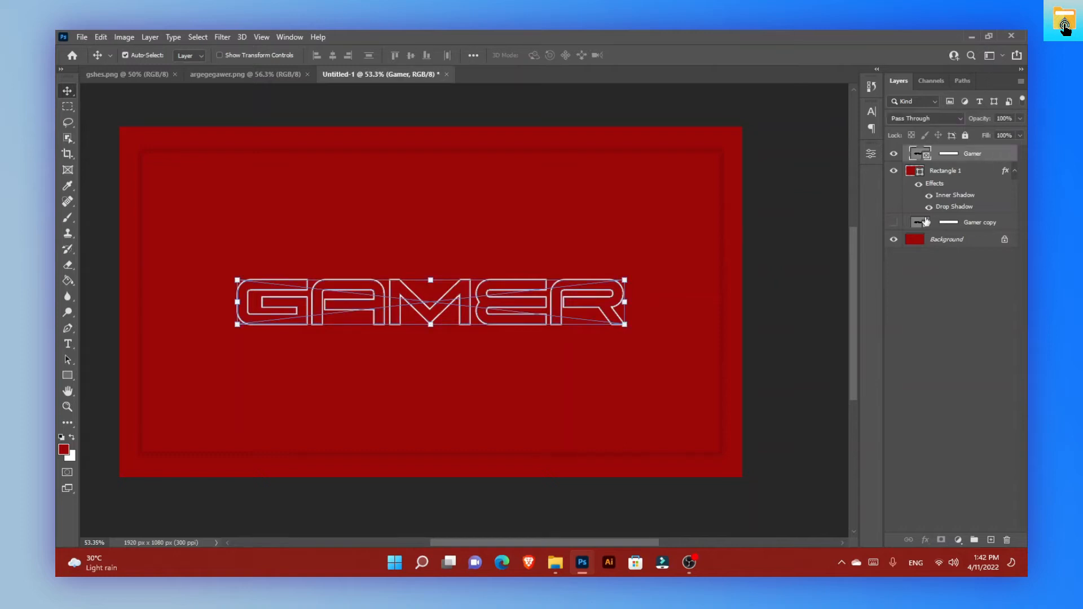
pyautogui.rightClick(1000, 156)
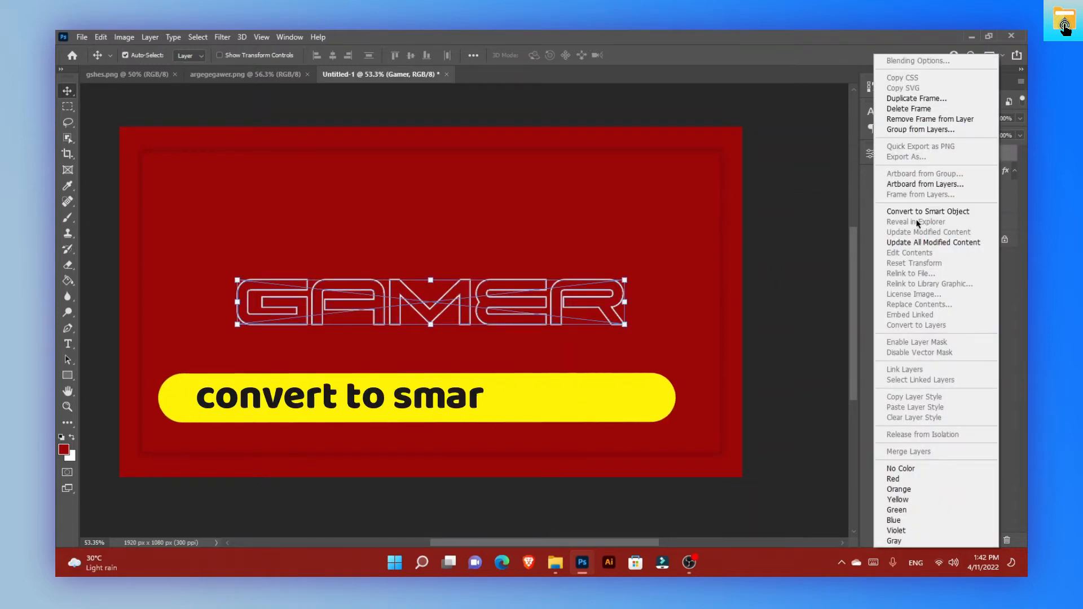
pyautogui.click(919, 212)
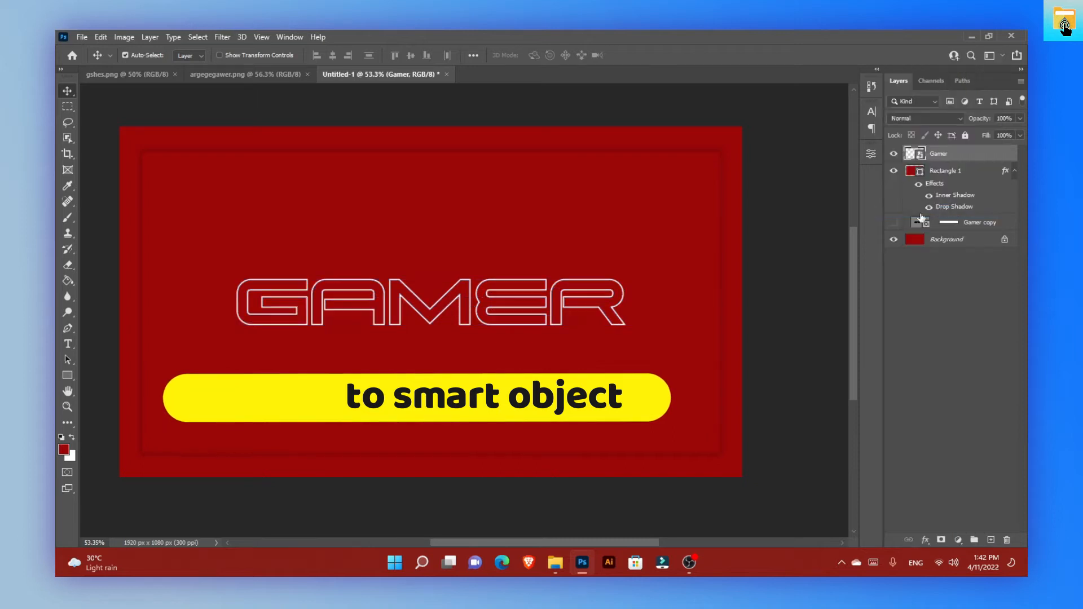
pyautogui.rightClick(999, 155)
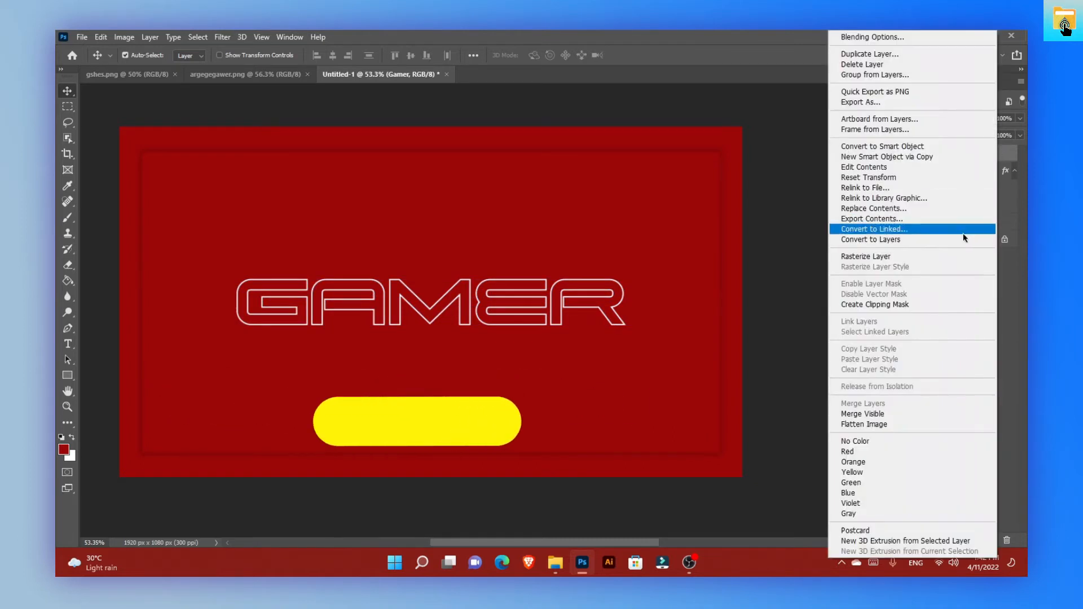
pyautogui.click(928, 259)
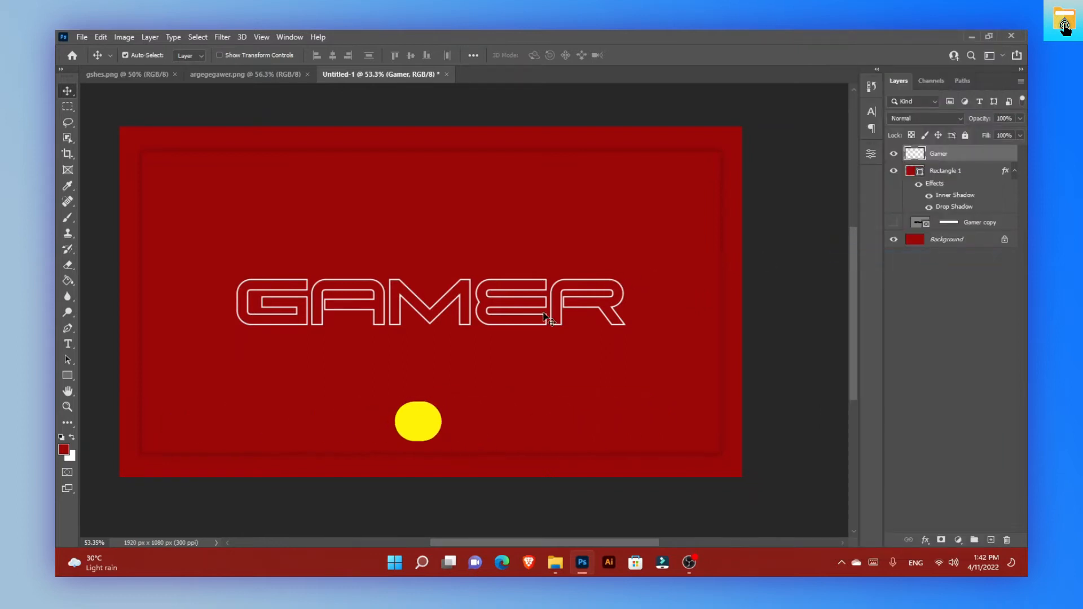
# Step: Open the blending options of the Gamer layer and enable a Drop Shadow effect
pyautogui.scroll(3, 552, 332)
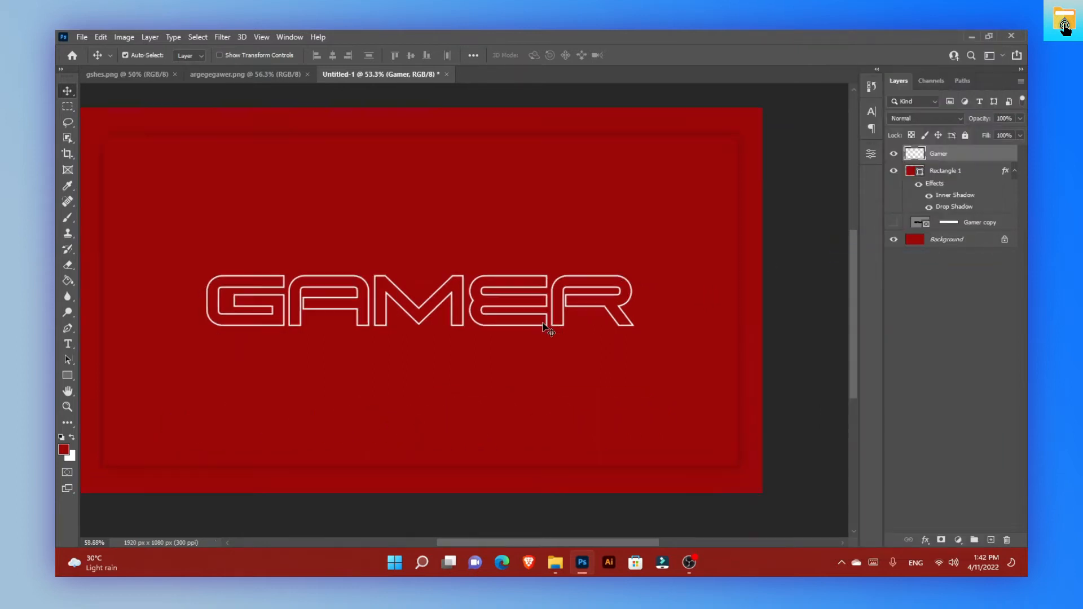
pyautogui.scroll(-2, 550, 334)
pyautogui.scroll(-2, 548, 333)
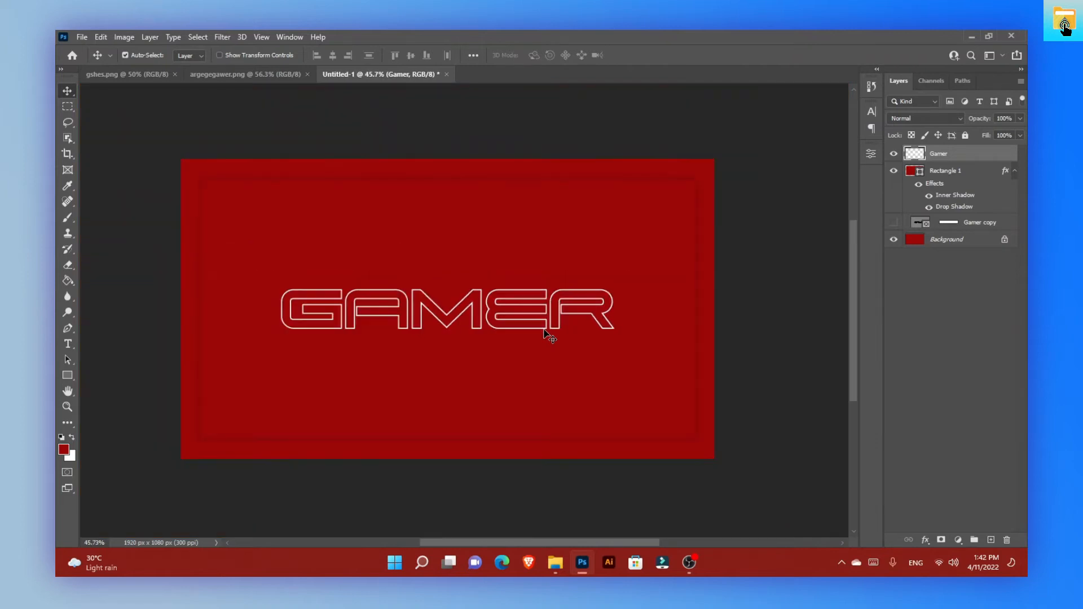
pyautogui.scroll(3, 533, 322)
pyautogui.scroll(1, 535, 332)
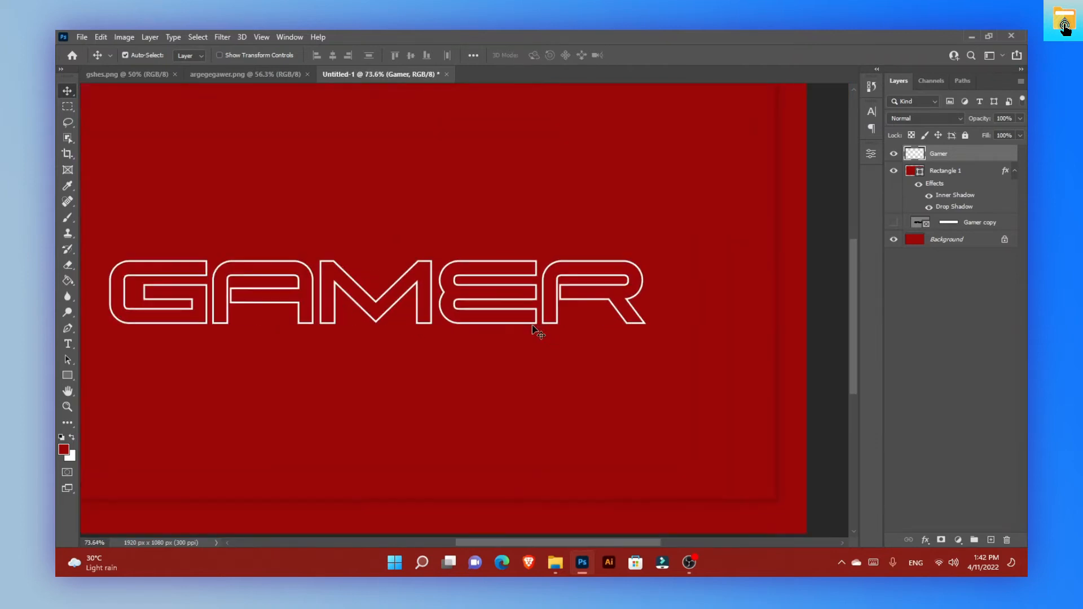
pyautogui.rightClick(999, 161)
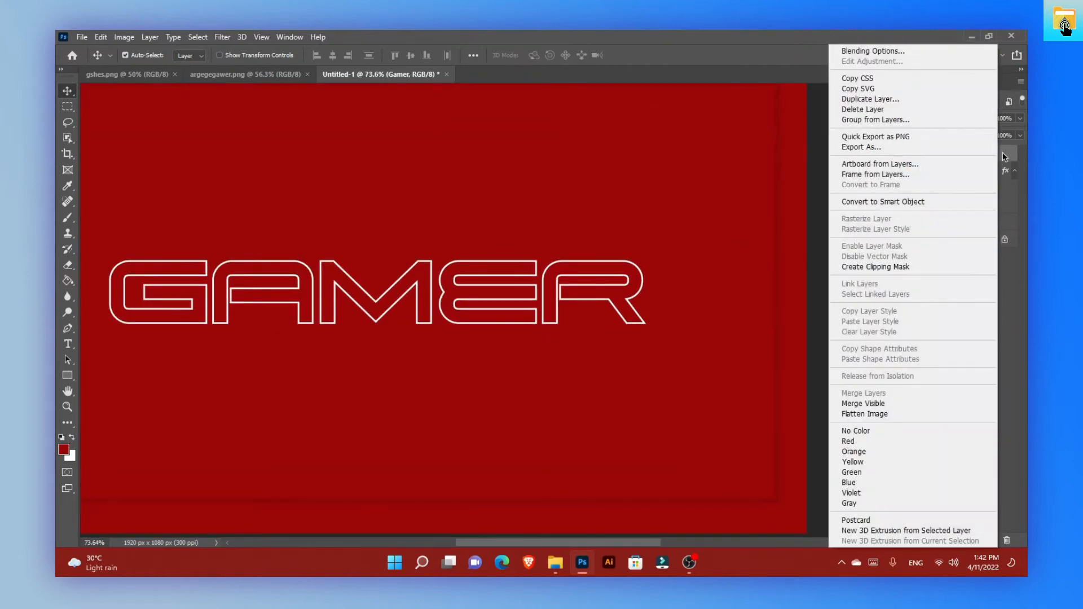
pyautogui.rightClick(1010, 151)
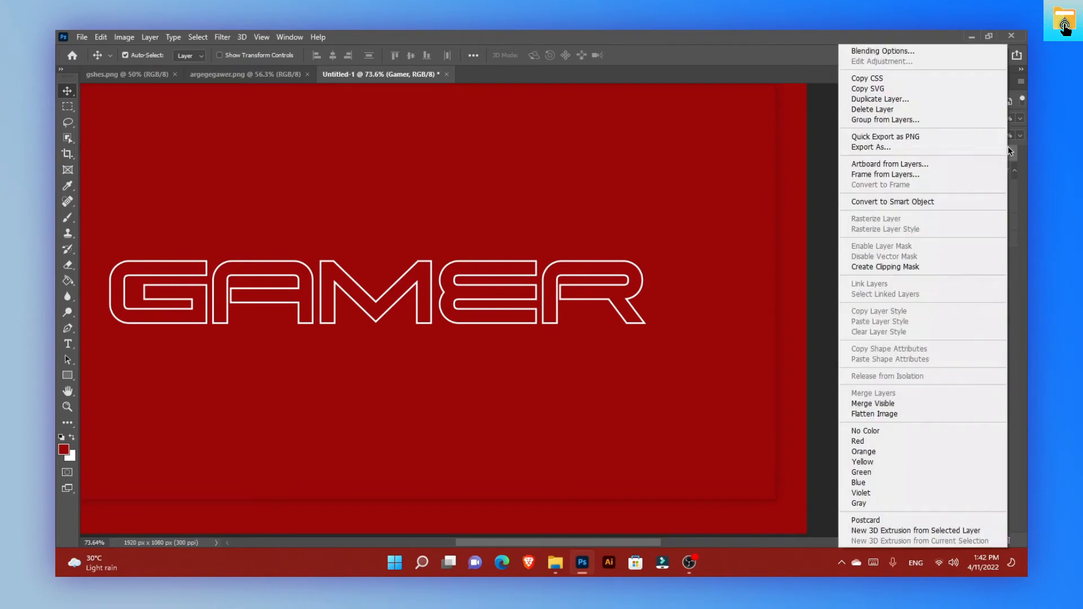
pyautogui.click(903, 53)
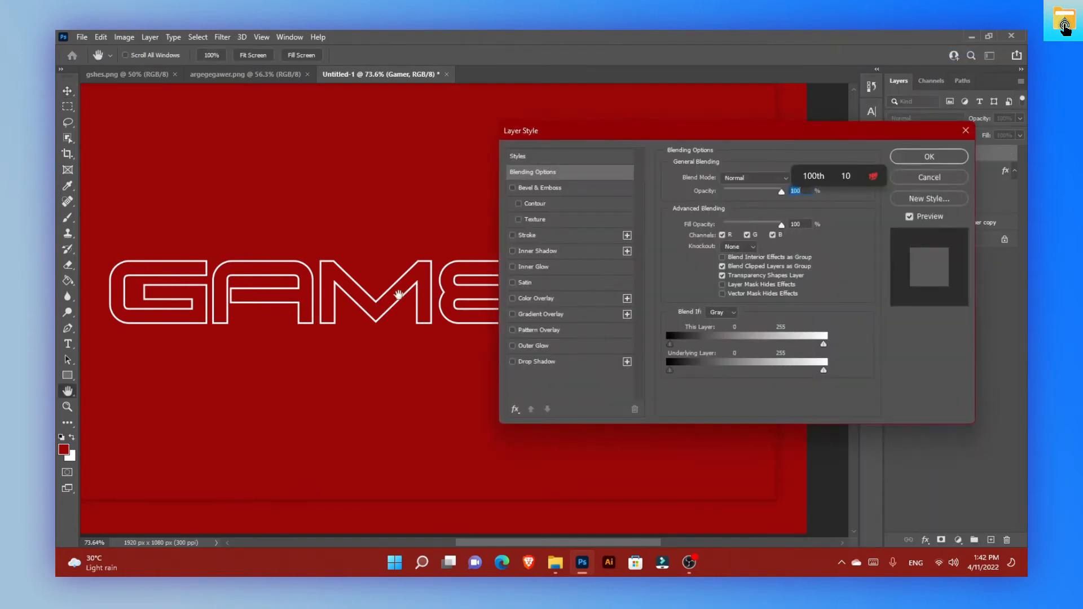
pyautogui.moveTo(390, 345); pyautogui.dragTo(187, 341)
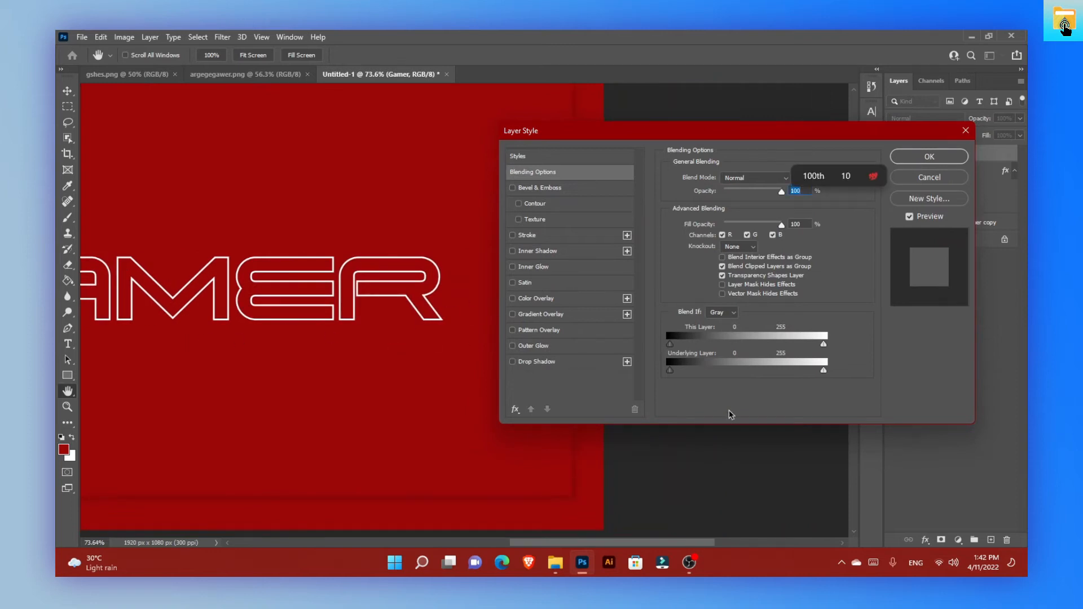
pyautogui.click(558, 368)
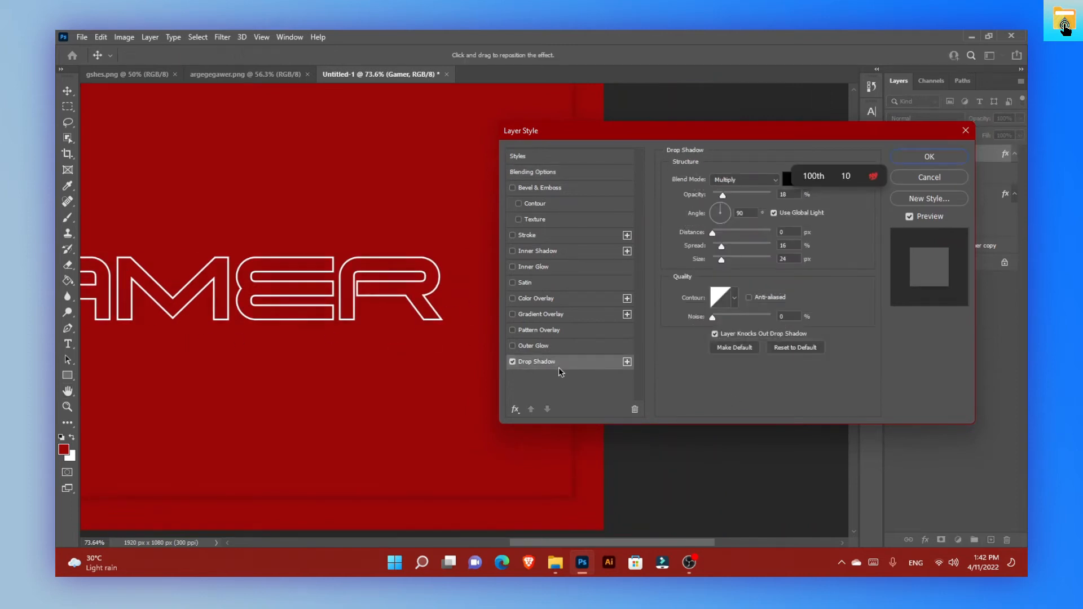
# Step: Set the Gamer layer's drop shadow colour to bright blue (1800ff)
pyautogui.click(770, 179)
pyautogui.click(728, 219)
pyautogui.click(788, 180)
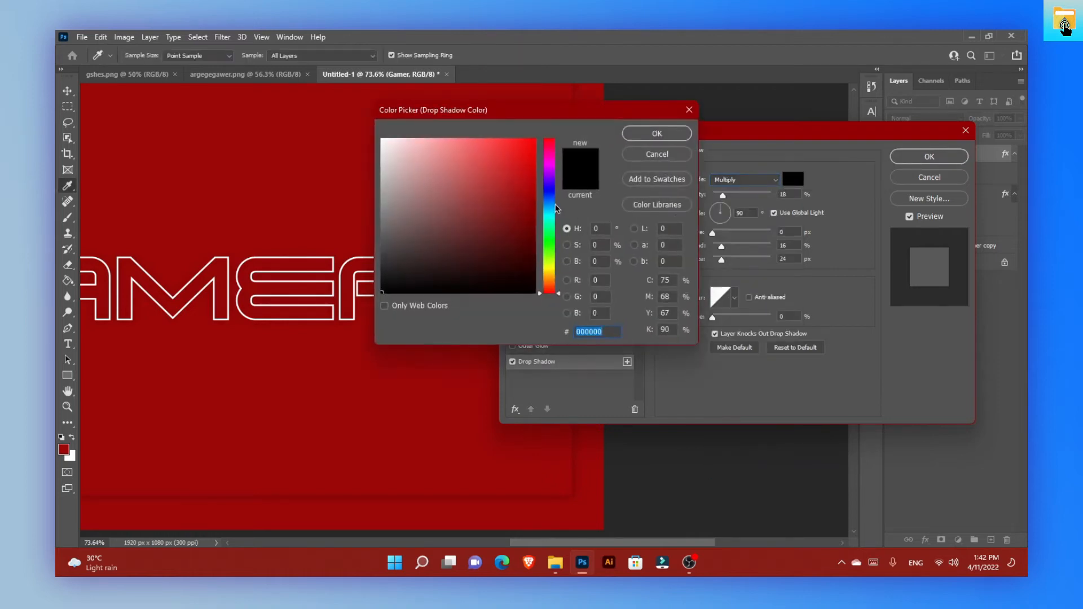
pyautogui.click(546, 202)
pyautogui.moveTo(511, 192); pyautogui.dragTo(558, 132)
pyautogui.click(548, 193)
pyautogui.moveTo(542, 193); pyautogui.dragTo(545, 190)
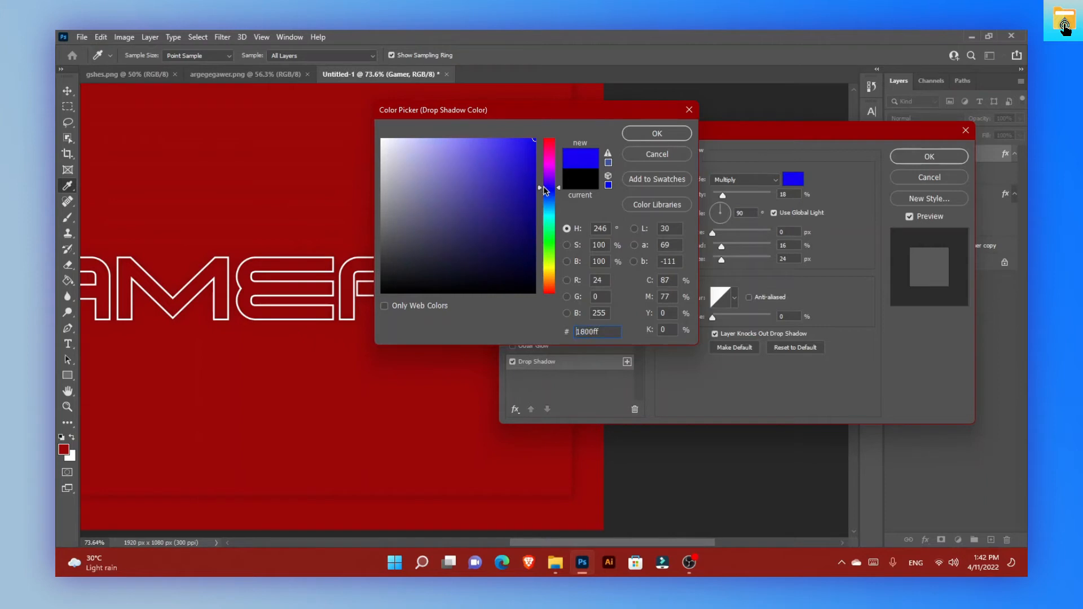
pyautogui.click(643, 134)
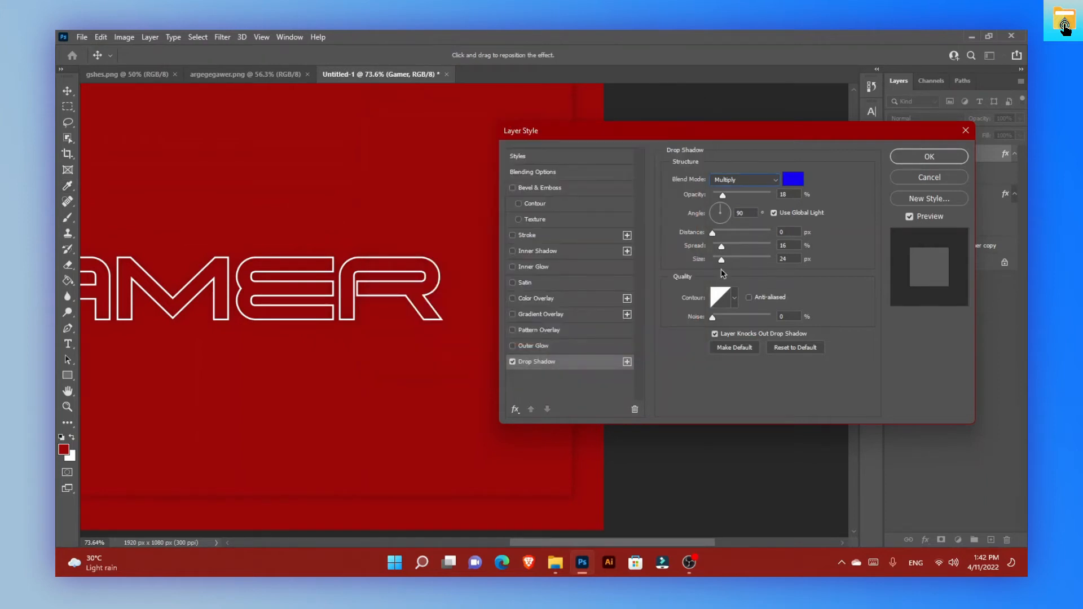
# Step: Set the drop shadow to Linear Light blending with 19% opacity, 13% spread and 40 px size
pyautogui.moveTo(725, 264); pyautogui.dragTo(727, 260)
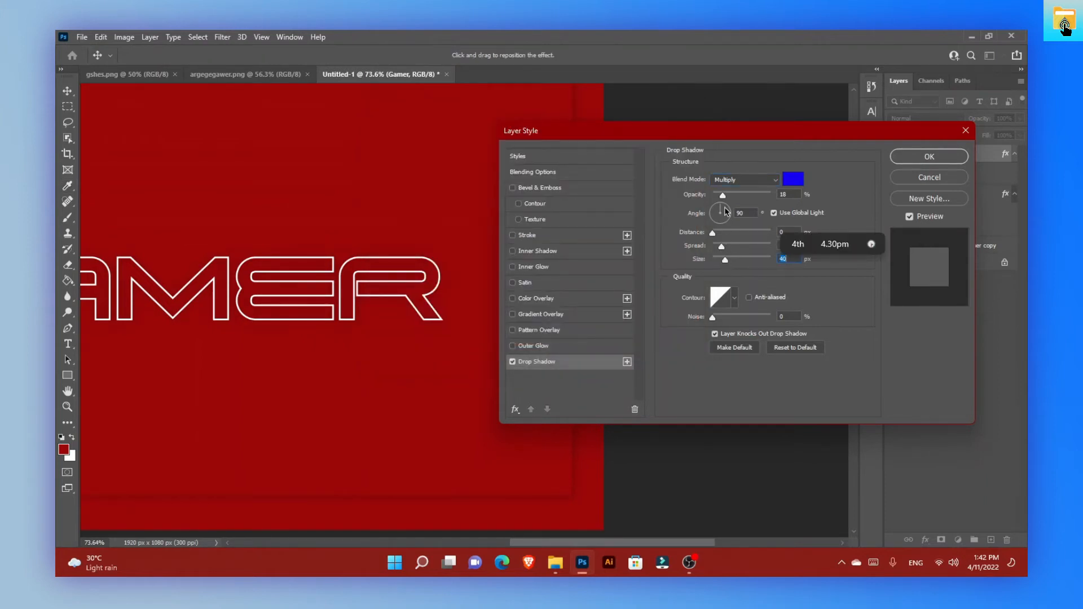
pyautogui.moveTo(723, 196); pyautogui.dragTo(726, 196)
pyautogui.click(763, 182)
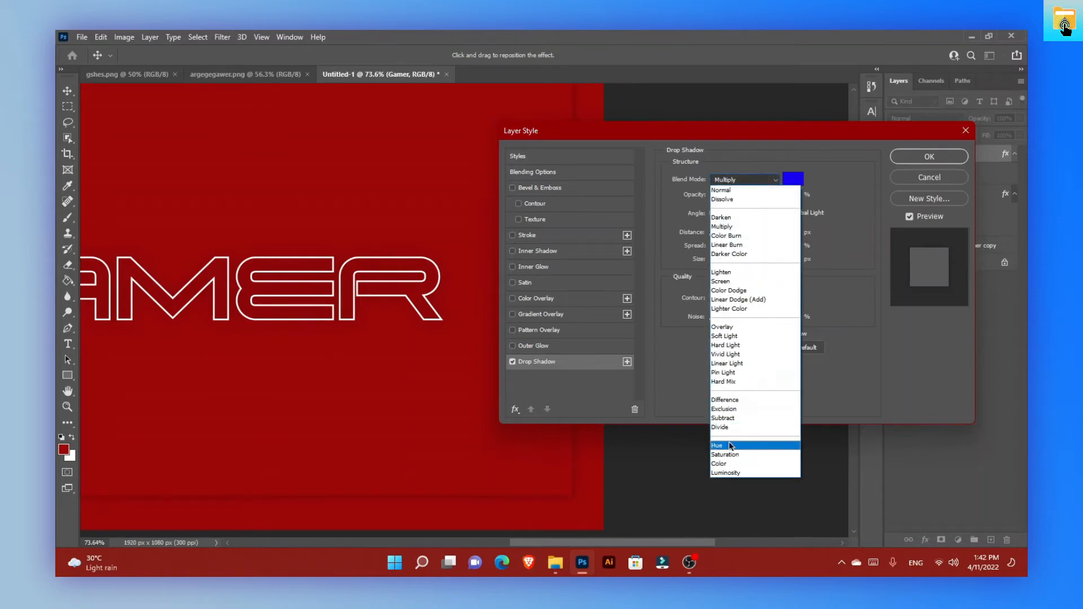
pyautogui.click(760, 364)
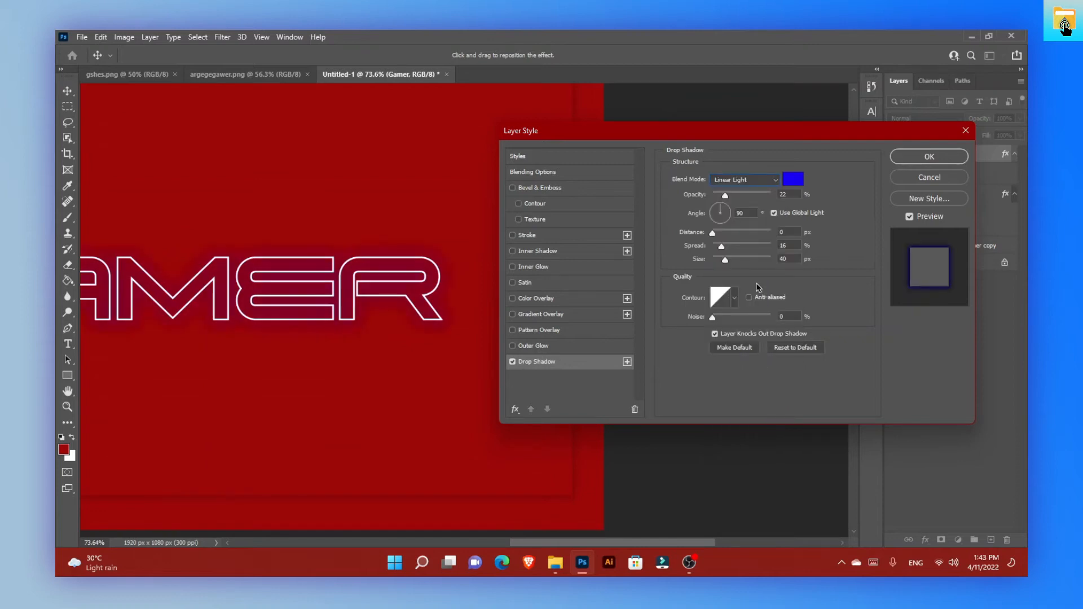
pyautogui.click(730, 261)
pyautogui.moveTo(727, 261)
pyautogui.mouseDown()
pyautogui.moveTo(720, 247)
pyautogui.moveTo(727, 261)
pyautogui.mouseUp()
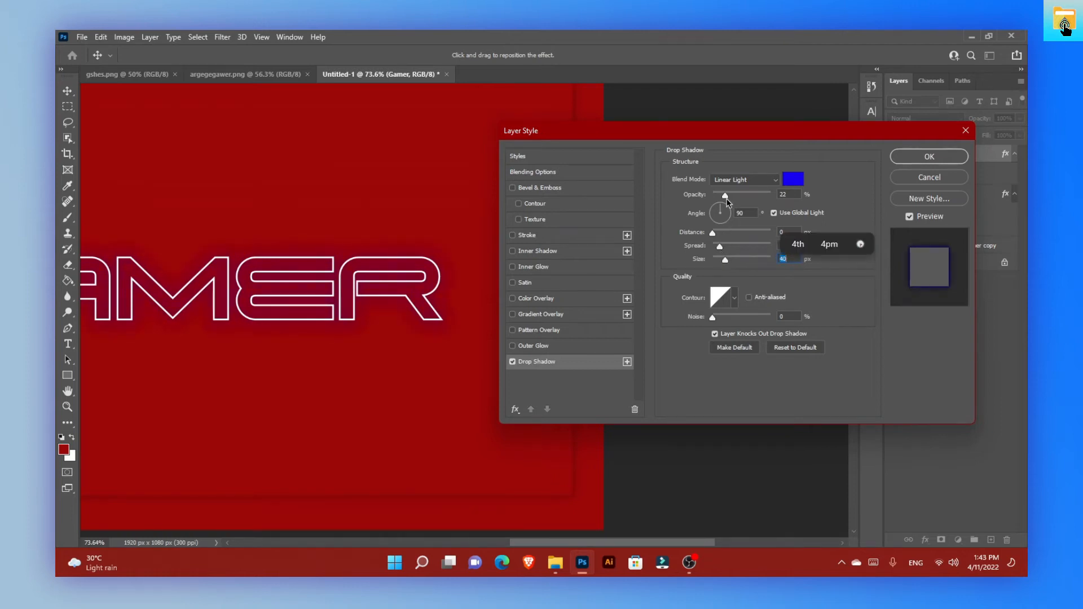
pyautogui.moveTo(726, 195); pyautogui.dragTo(724, 196)
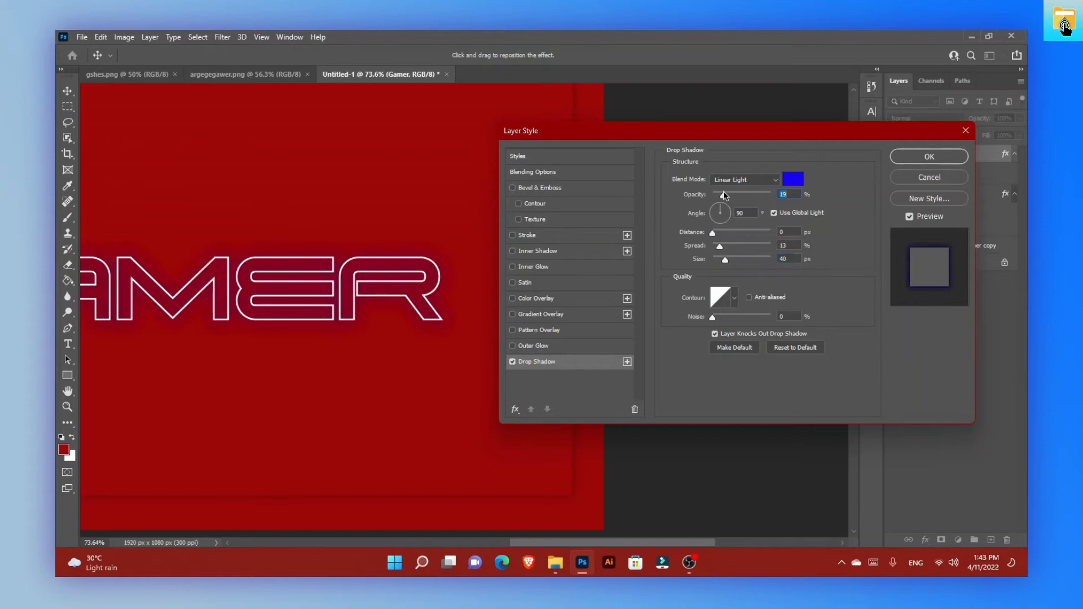
# Step: Copy the drop shadow's colour code 1800ff and close its colour picker
pyautogui.click(792, 179)
pyautogui.rightClick(602, 329)
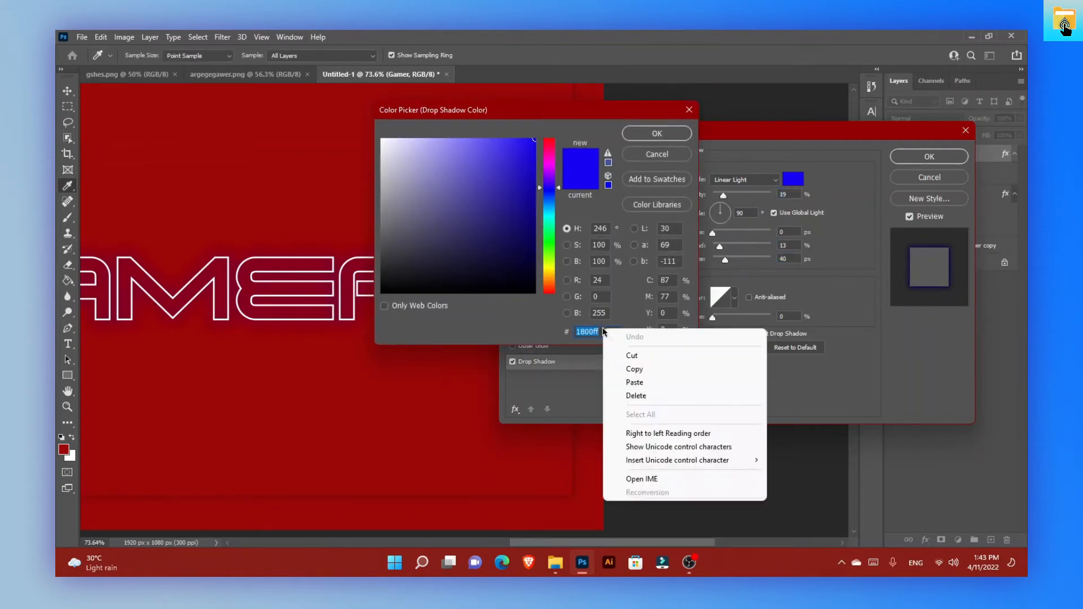
pyautogui.click(630, 369)
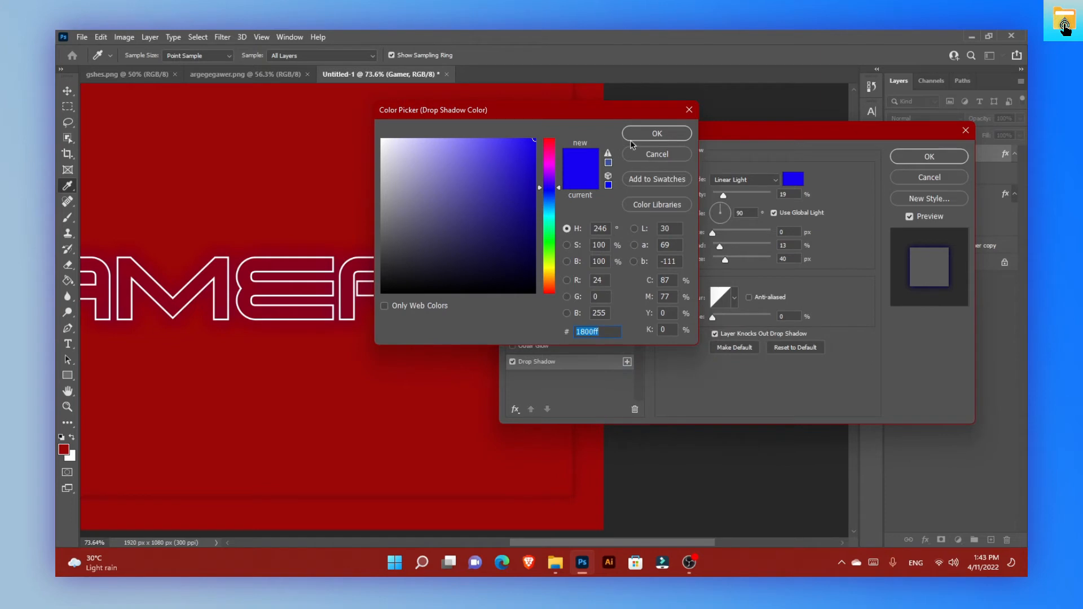
pyautogui.click(648, 136)
# Step: Add a second Drop Shadow to the Gamer layer and give the lower one a light violet-blue colour (786afe)
pyautogui.click(627, 362)
pyautogui.click(585, 382)
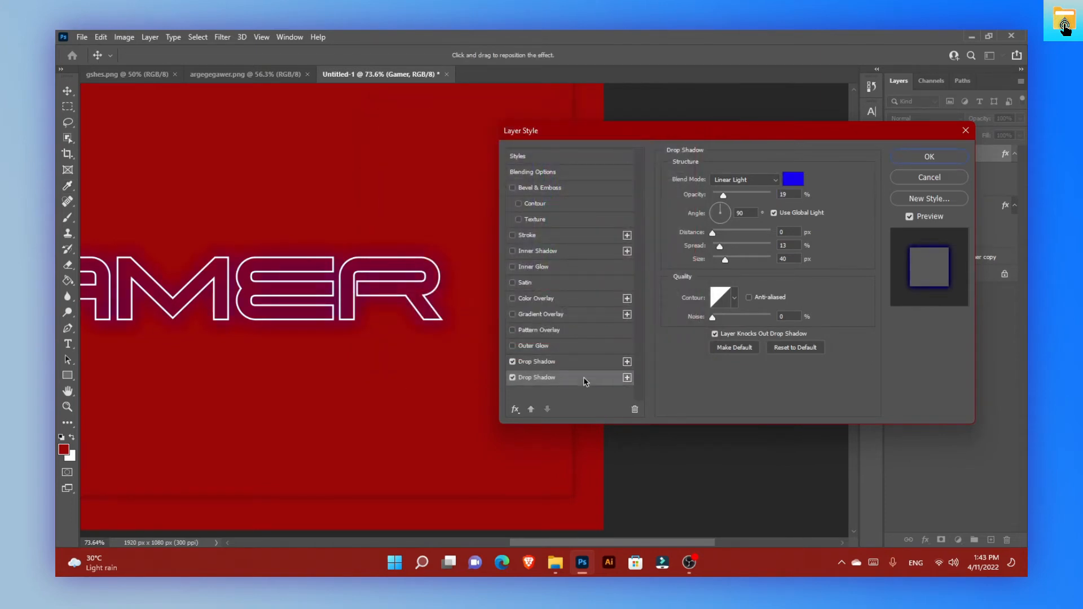
pyautogui.click(795, 181)
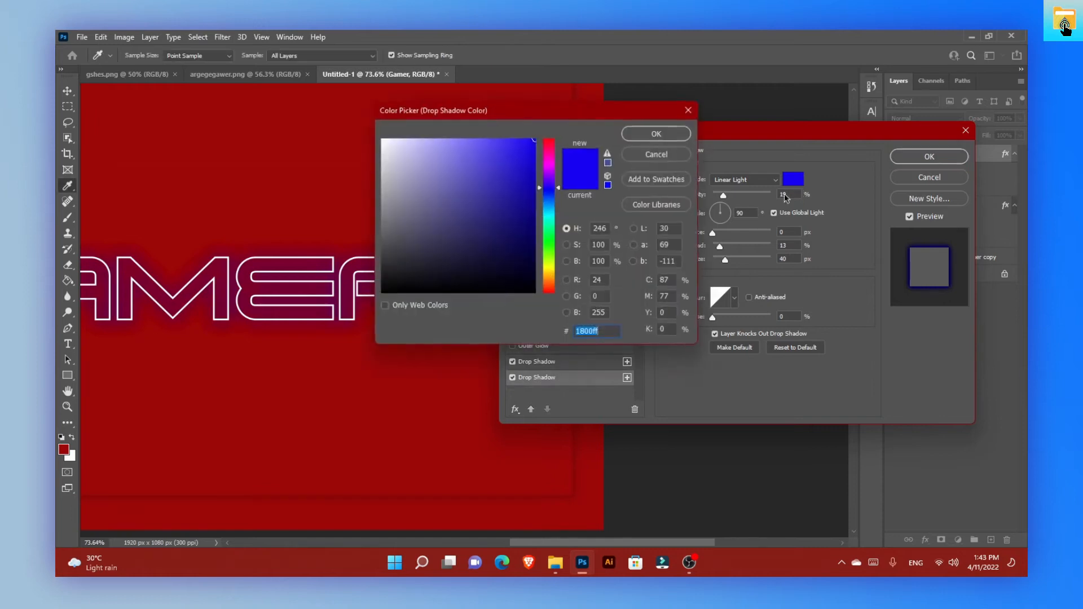
pyautogui.rightClick(611, 338)
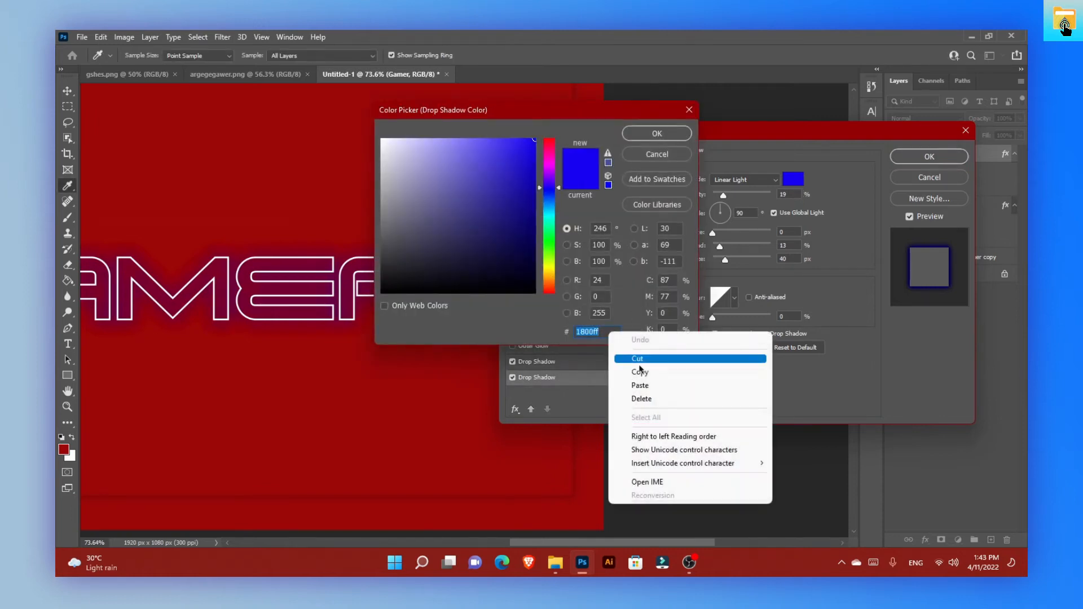
pyautogui.click(644, 386)
pyautogui.click(496, 142)
pyautogui.moveTo(495, 142); pyautogui.dragTo(489, 131)
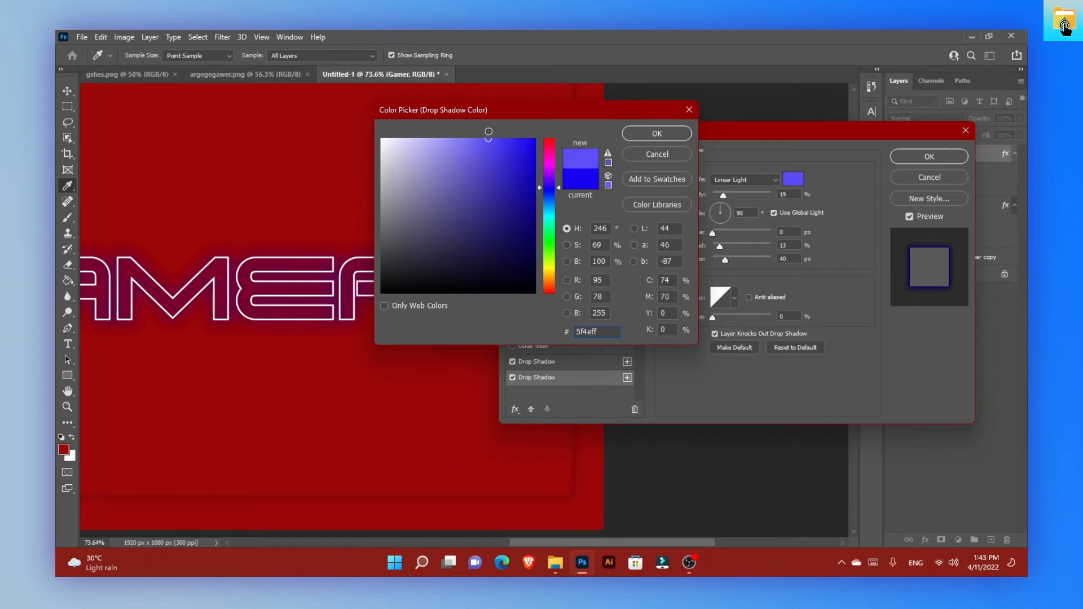
pyautogui.moveTo(486, 139); pyautogui.dragTo(471, 140)
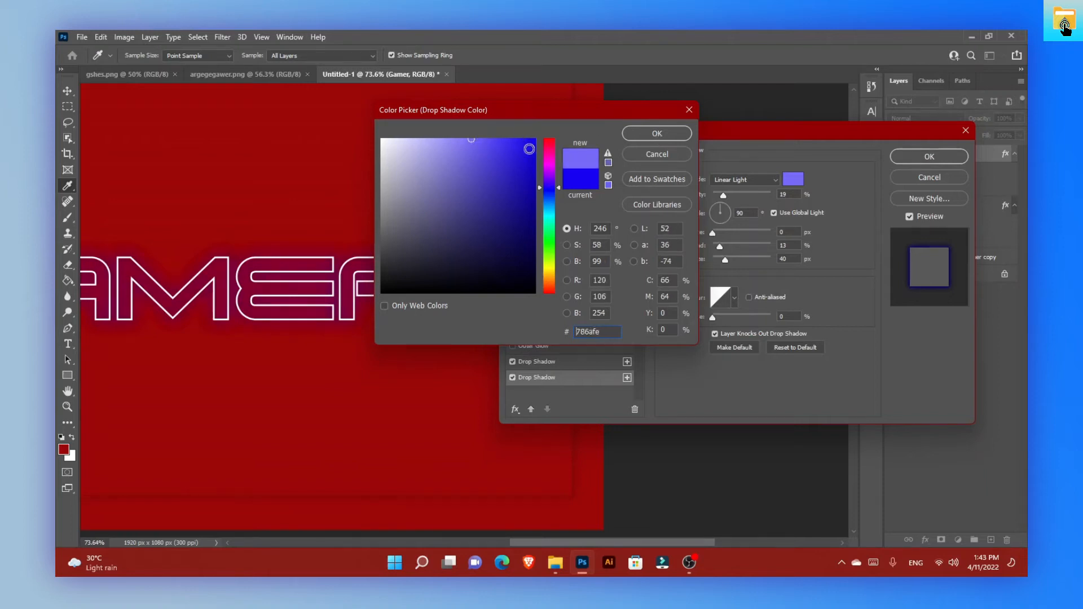
pyautogui.click(657, 133)
# Step: Set the lower drop shadow's opacity to 39%, spread to 18% and size to 57 px
pyautogui.click(731, 255)
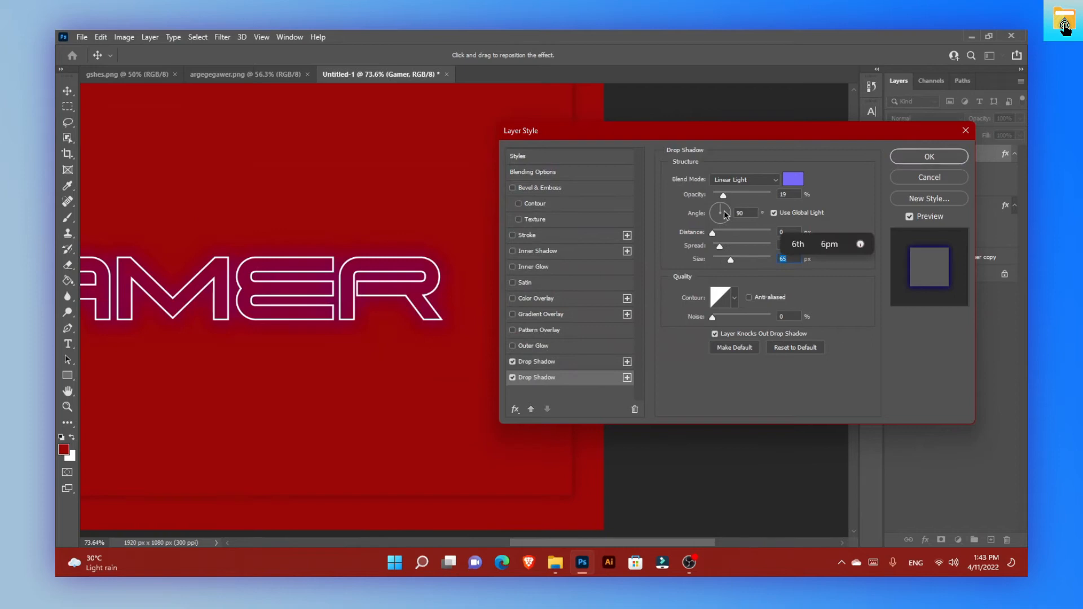
pyautogui.click(730, 194)
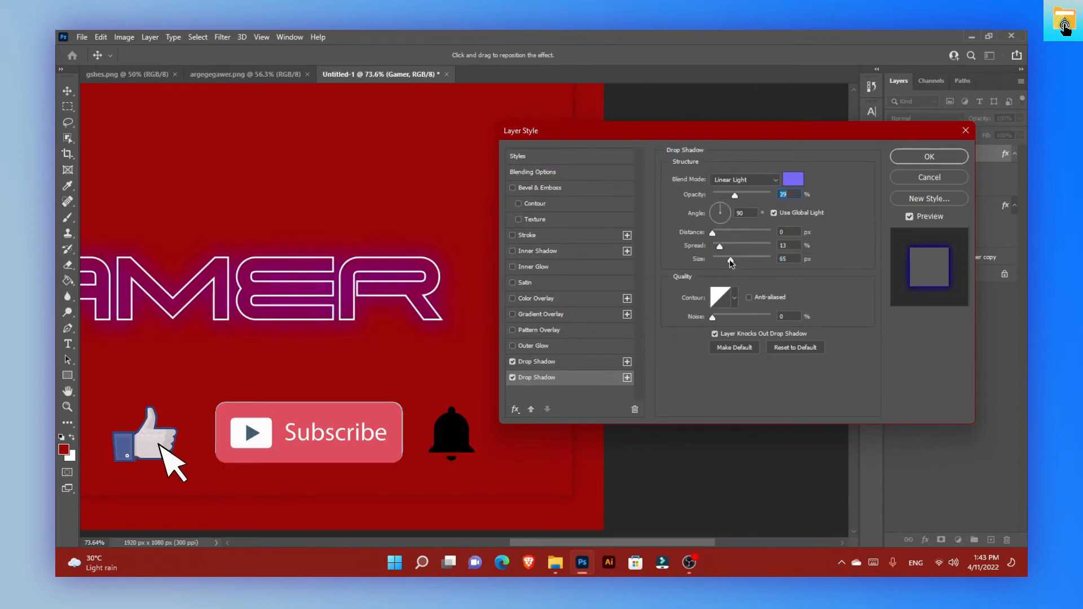
pyautogui.click(724, 246)
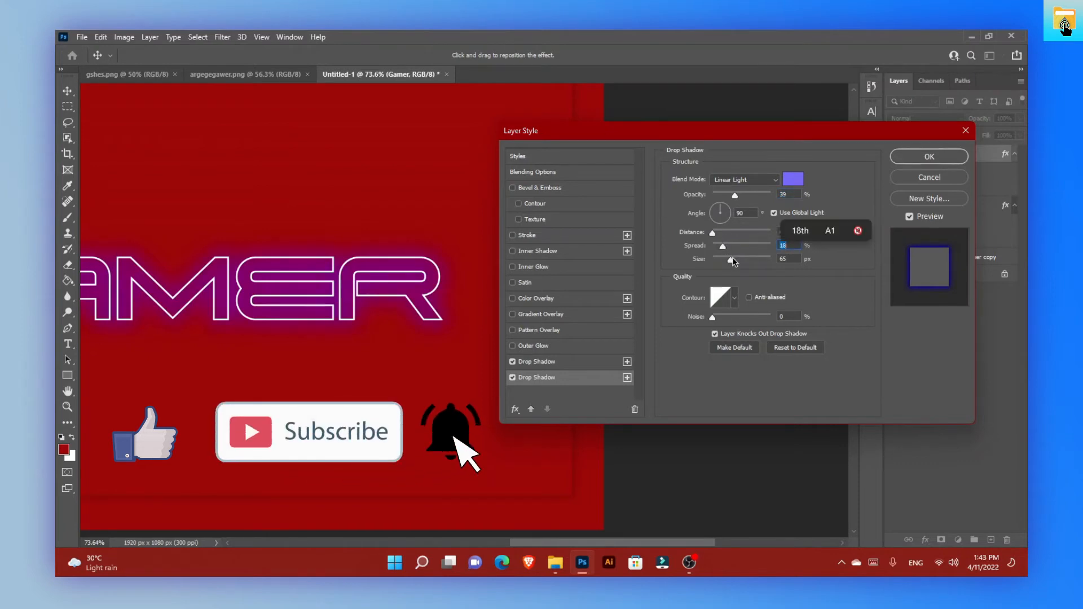
pyautogui.moveTo(728, 259); pyautogui.dragTo(733, 261)
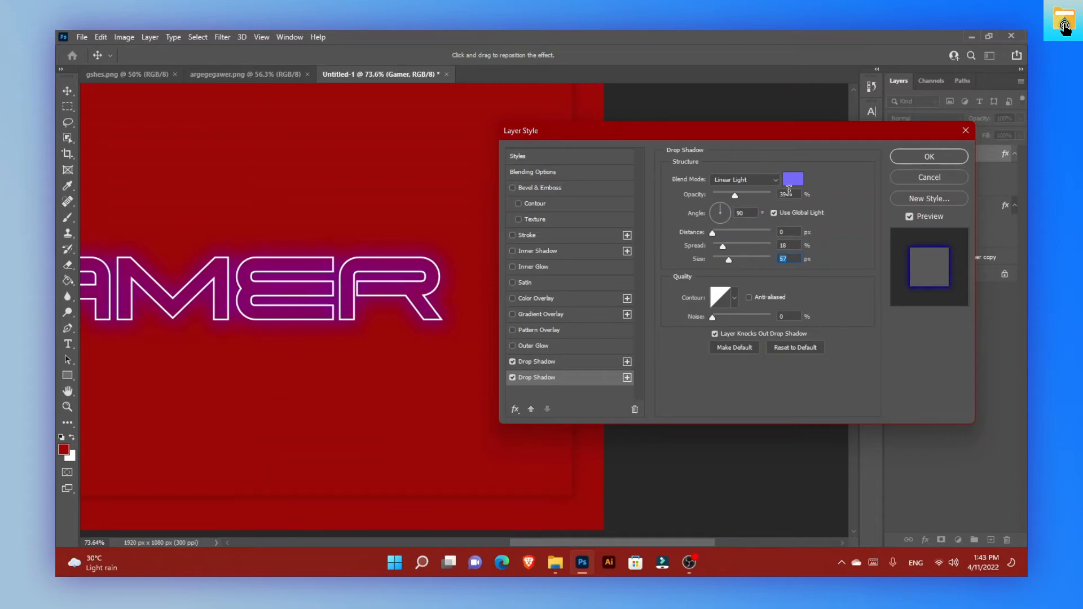
# Step: Copy the second drop shadow's colour code 786afe and close its colour picker
pyautogui.click(793, 179)
pyautogui.rightClick(607, 333)
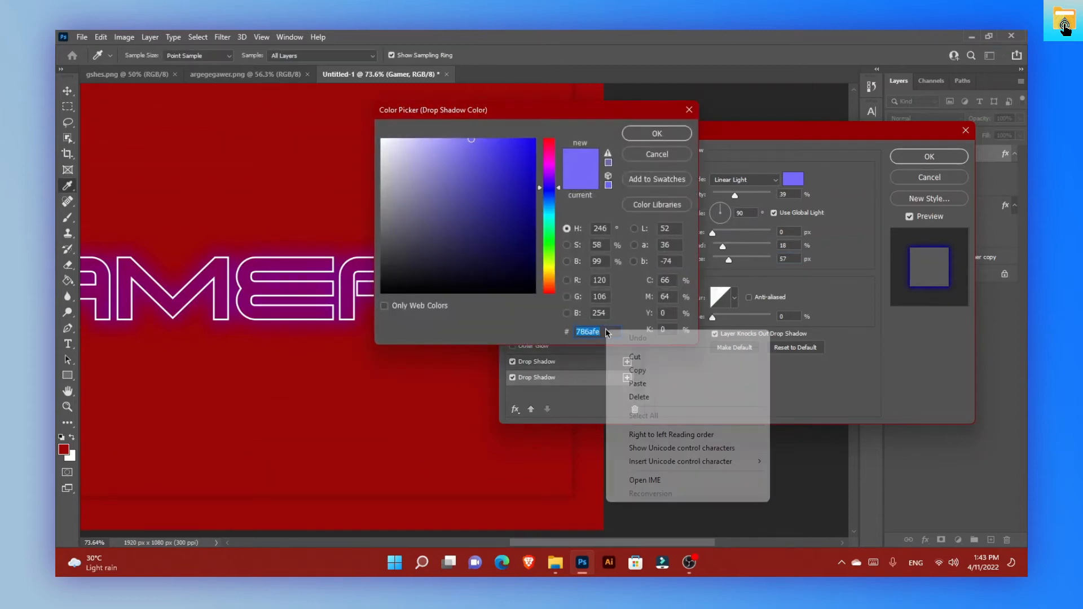
pyautogui.click(639, 370)
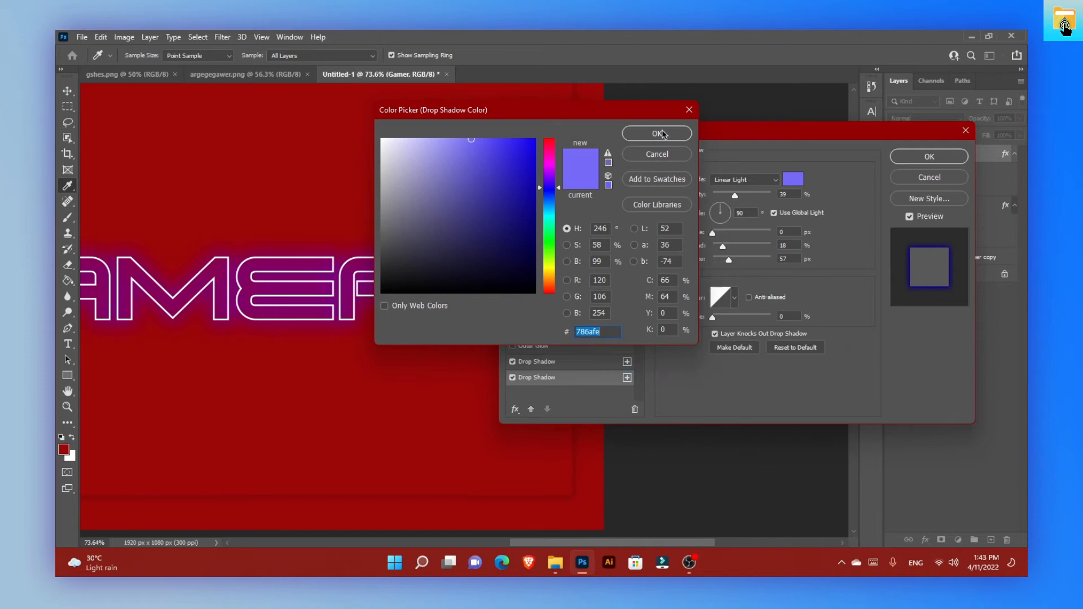
pyautogui.click(658, 133)
# Step: Add a third Drop Shadow to the Gamer layer and give the lowest one a paler violet-blue colour (a59cfc)
pyautogui.click(627, 377)
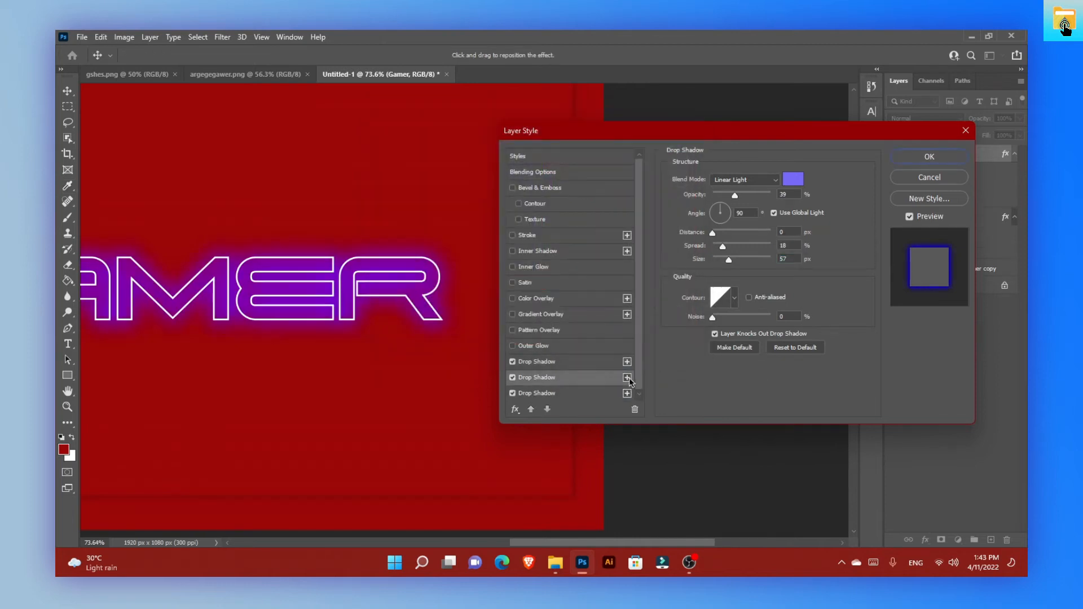
pyautogui.click(589, 395)
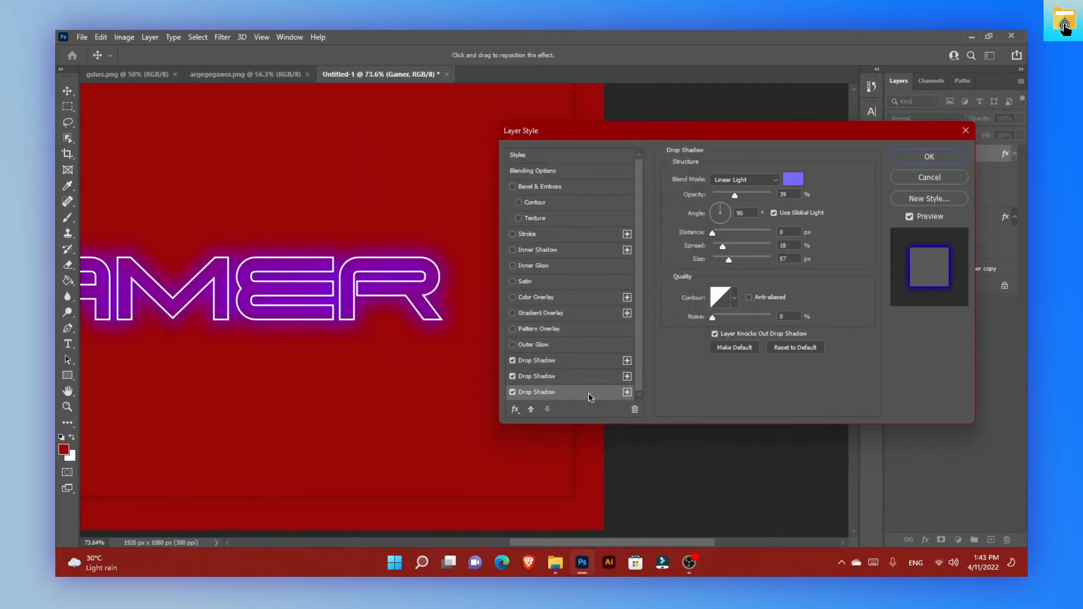
pyautogui.click(794, 179)
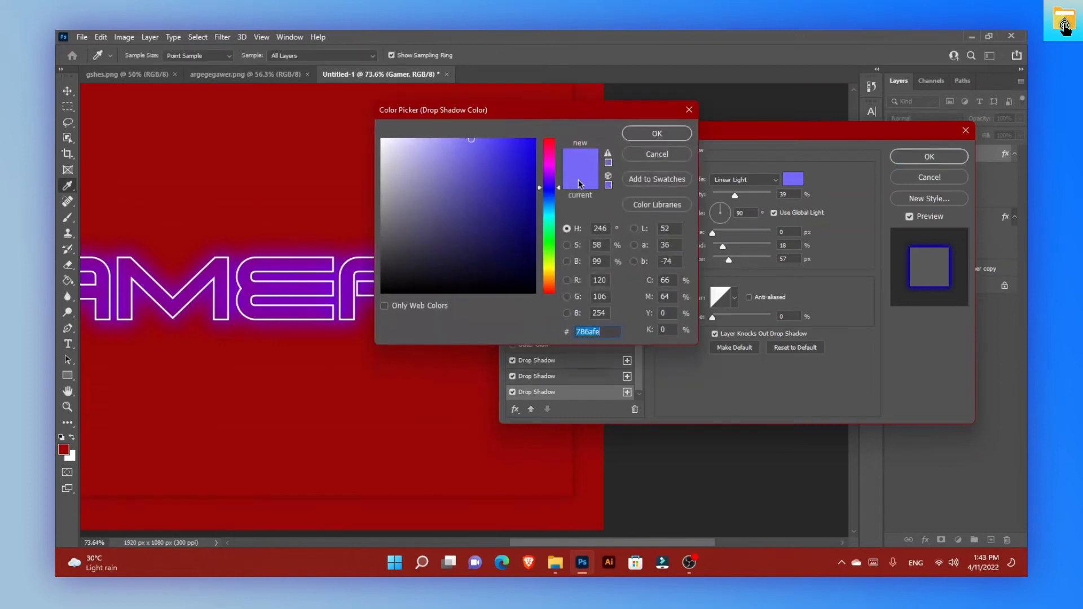
pyautogui.click(426, 142)
pyautogui.moveTo(426, 142); pyautogui.dragTo(436, 140)
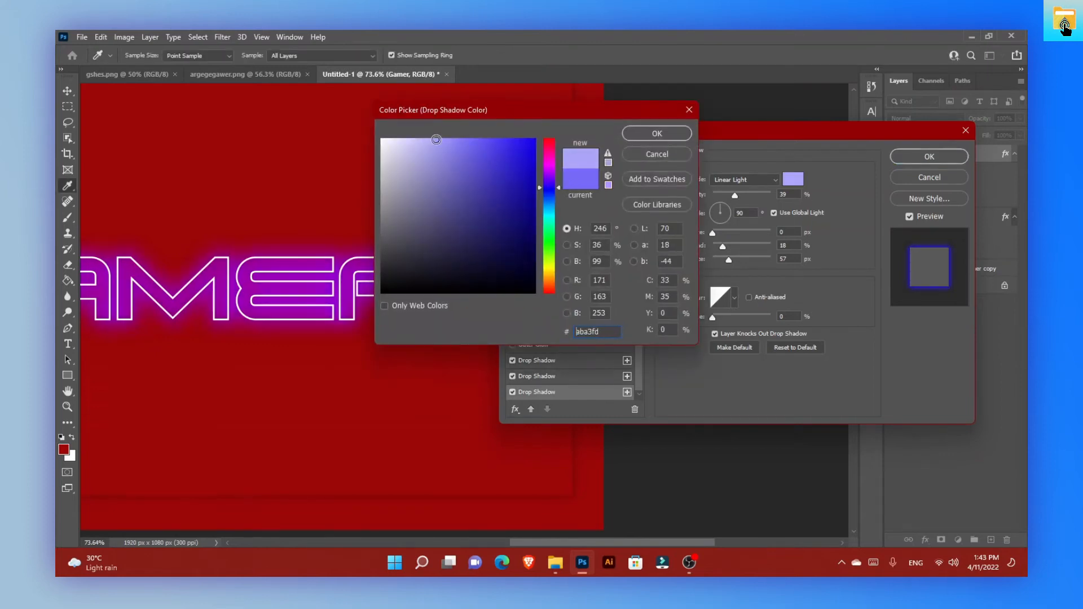
pyautogui.click(657, 133)
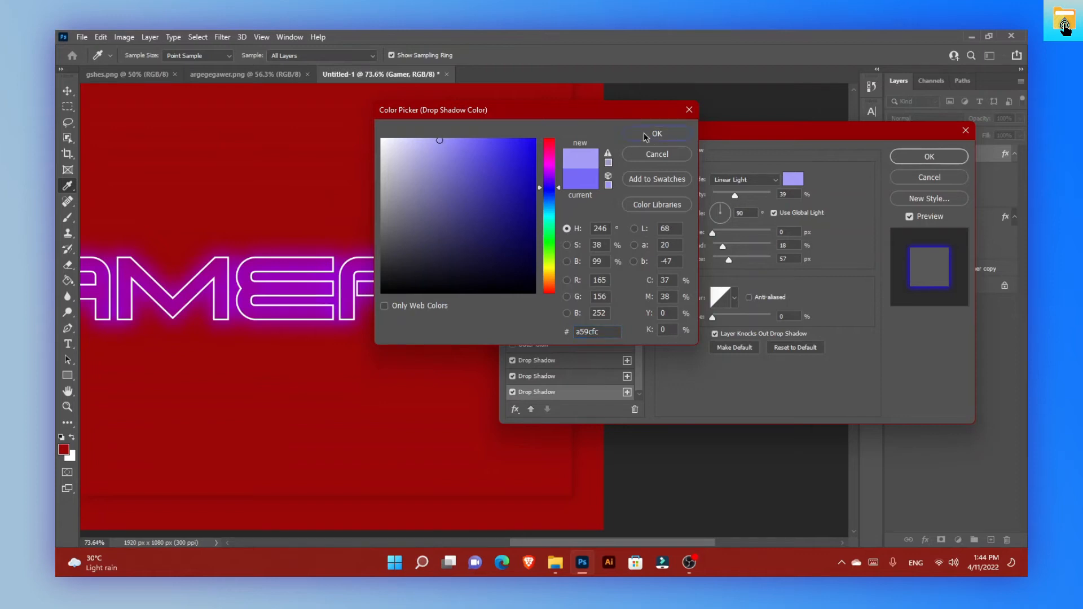
# Step: Set the lowest drop shadow's opacity to 48%, spread to 8% and size to 21 px, and apply the layer style
pyautogui.moveTo(728, 260); pyautogui.dragTo(726, 261)
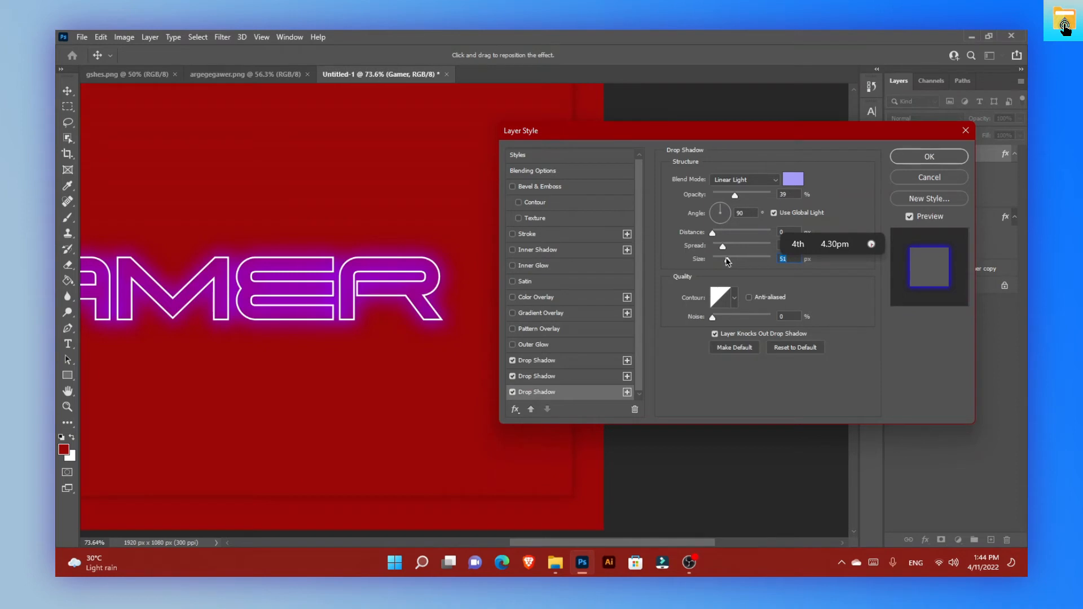
pyautogui.moveTo(722, 246); pyautogui.dragTo(724, 260)
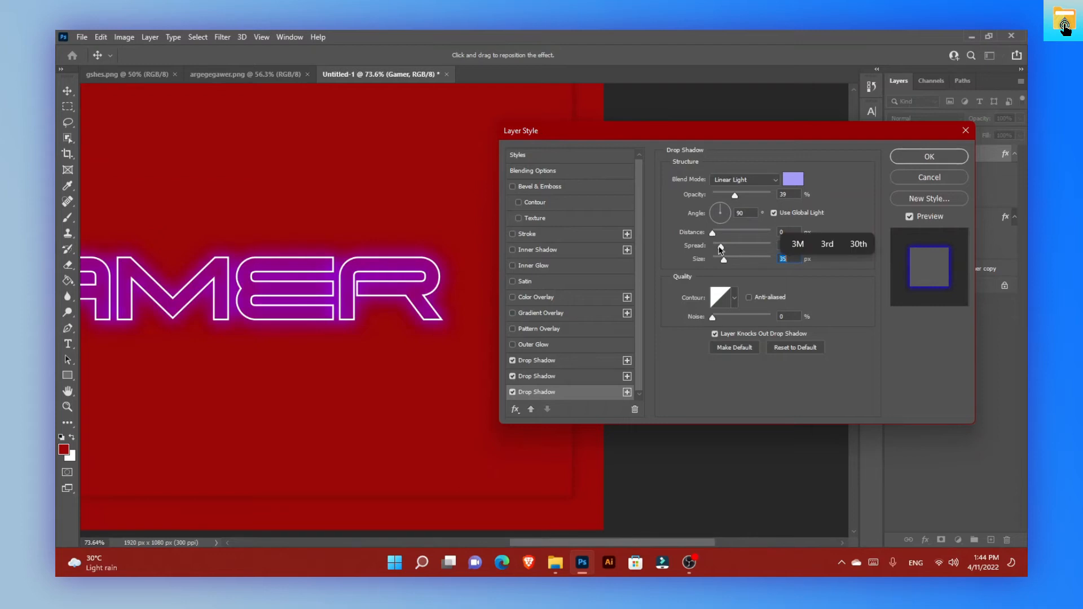
pyautogui.moveTo(737, 195); pyautogui.dragTo(738, 197)
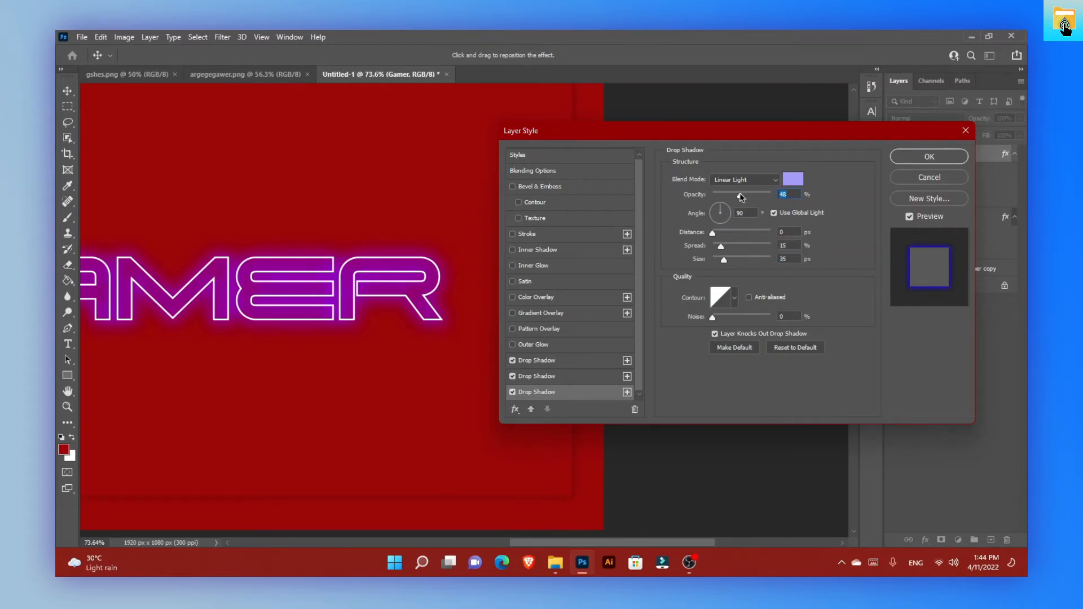
pyautogui.moveTo(720, 248); pyautogui.dragTo(717, 247)
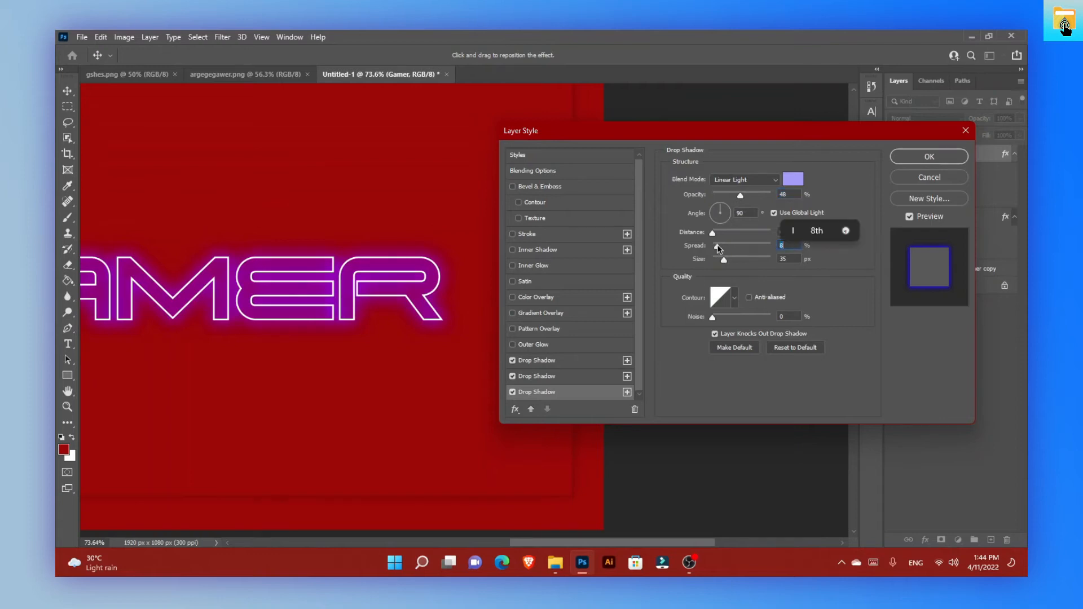
pyautogui.click(721, 260)
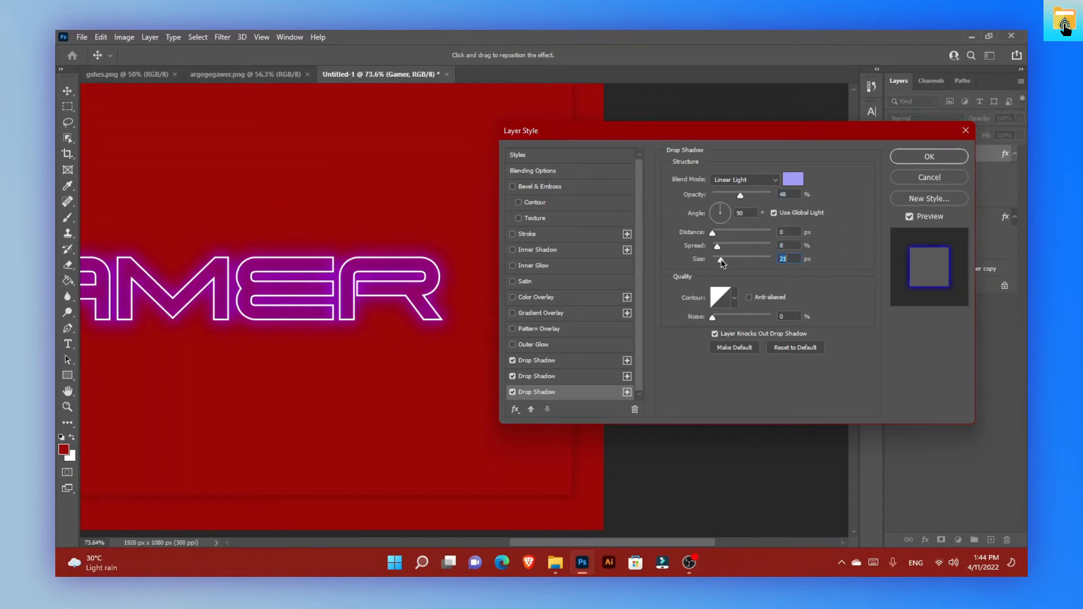
pyautogui.click(926, 166)
pyautogui.scroll(-5, 529, 319)
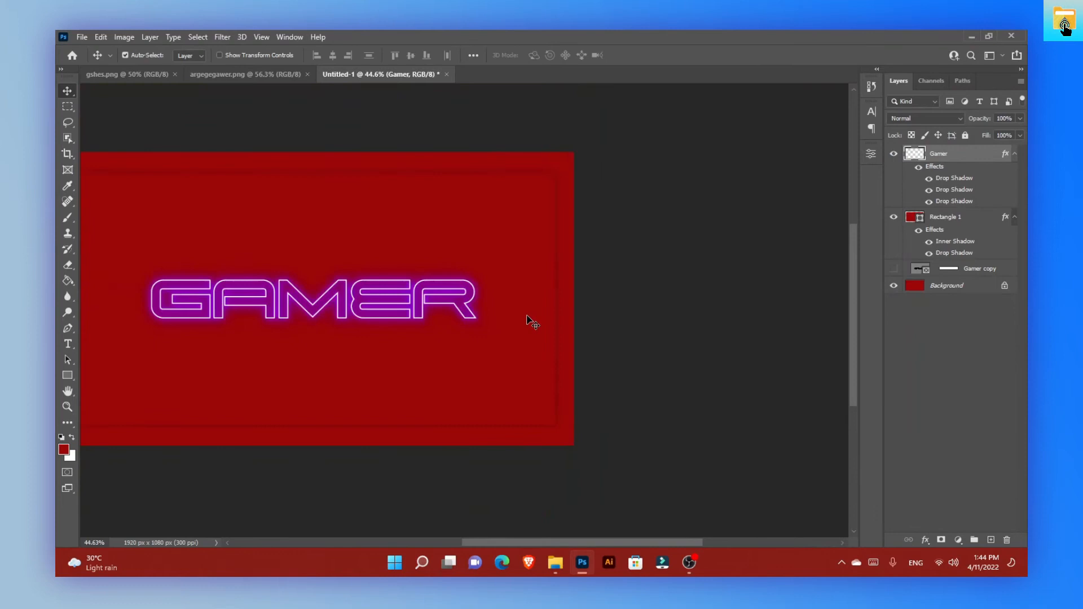
pyautogui.scroll(5, 444, 295)
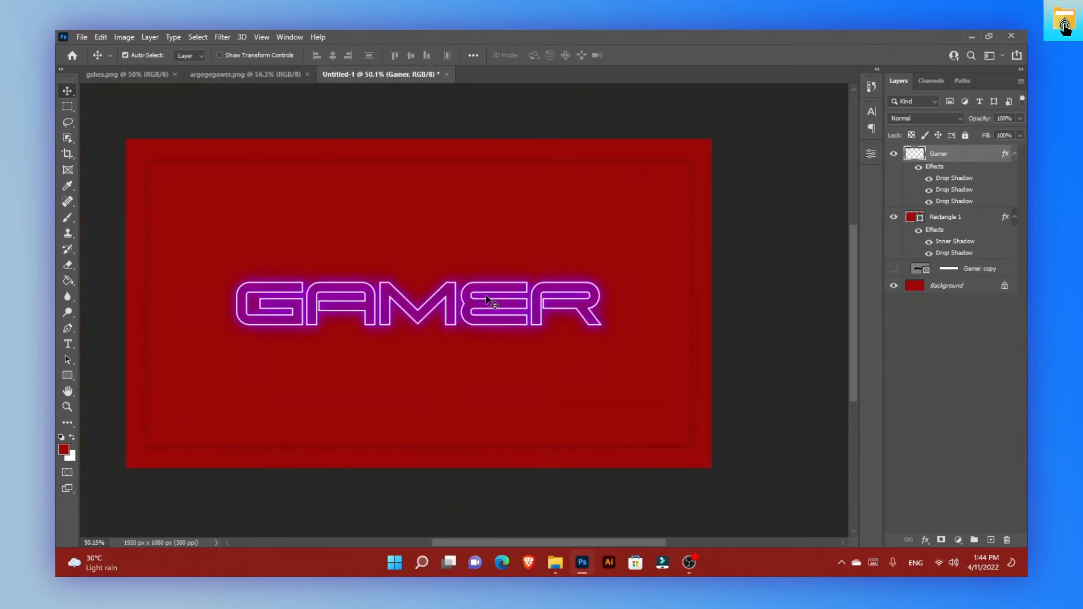
pyautogui.scroll(-1, 537, 269)
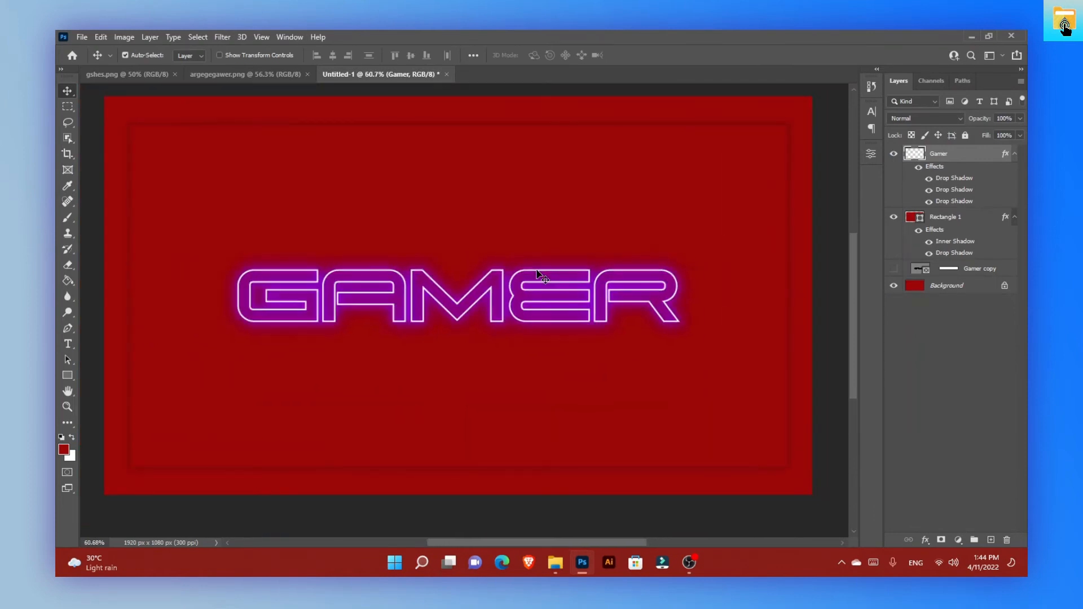
pyautogui.moveTo(527, 335)
pyautogui.mouseDown()
pyautogui.moveTo(508, 338)
pyautogui.moveTo(511, 348)
pyautogui.mouseUp()
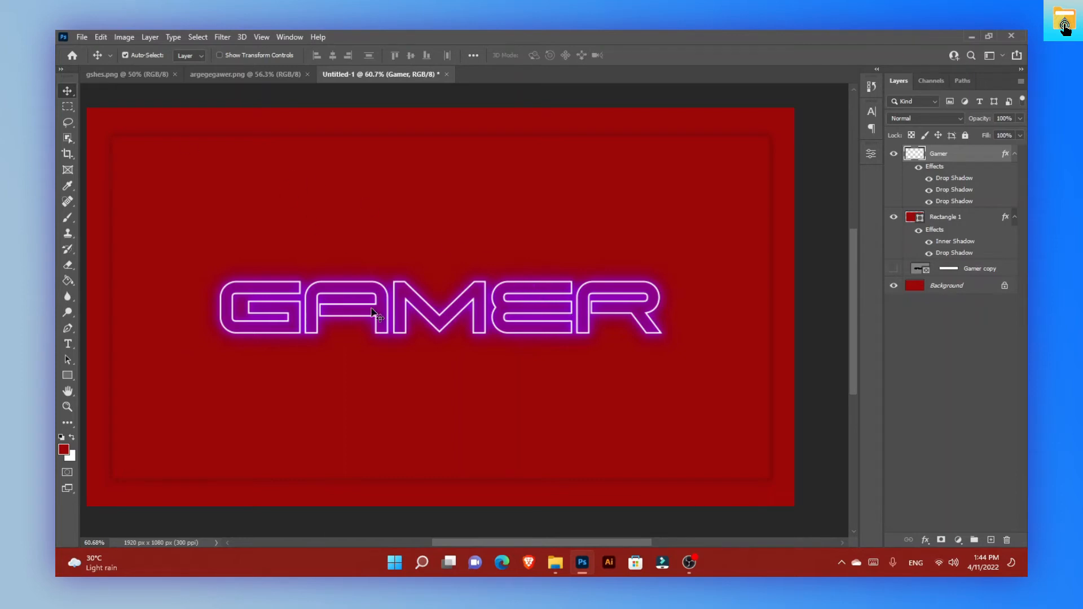
# Step: Save a copy of the design to the Desktop as a PNG named "gradient red" with the large file size option
pyautogui.click(82, 37)
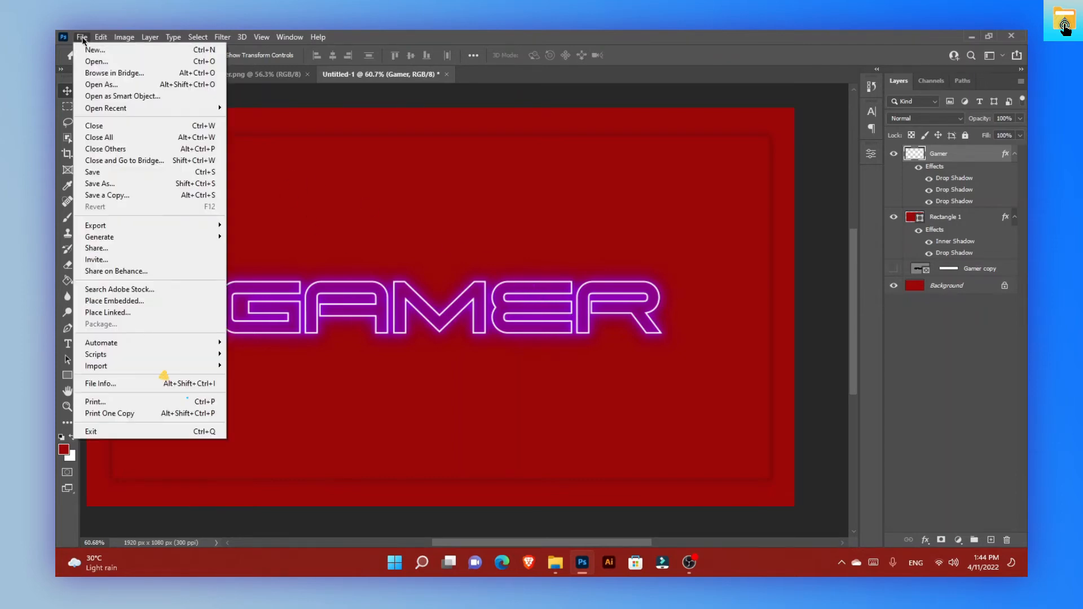
pyautogui.click(145, 172)
pyautogui.click(439, 354)
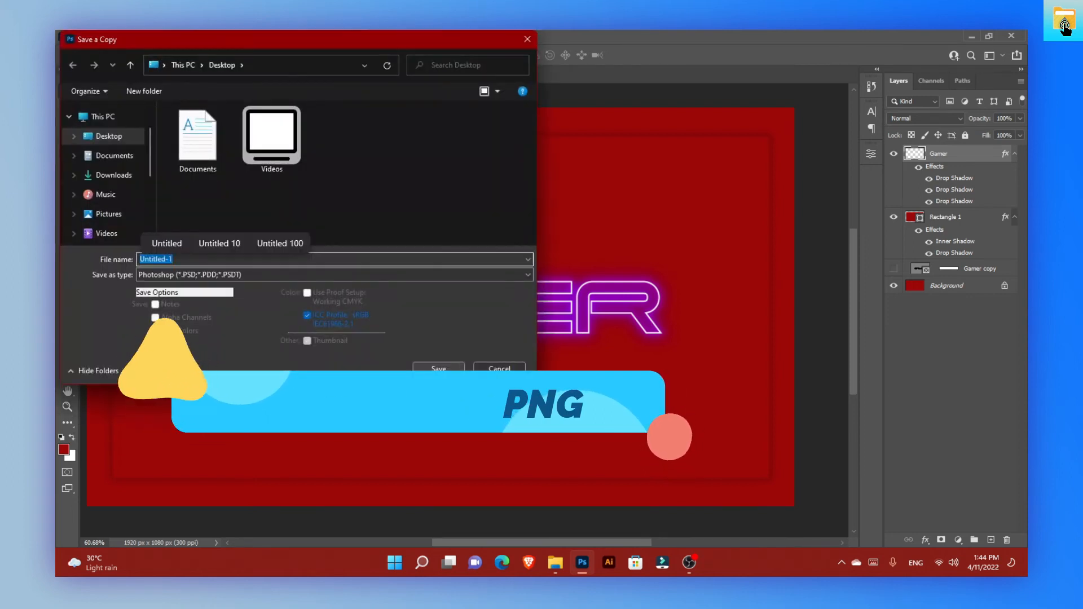
pyautogui.write('gr')
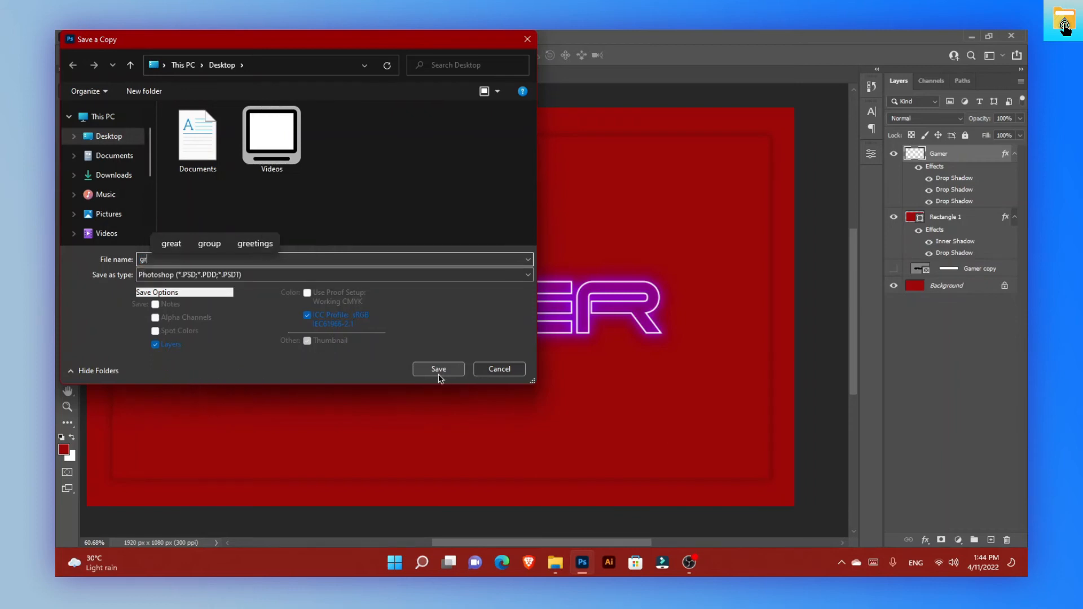
pyautogui.write('adi')
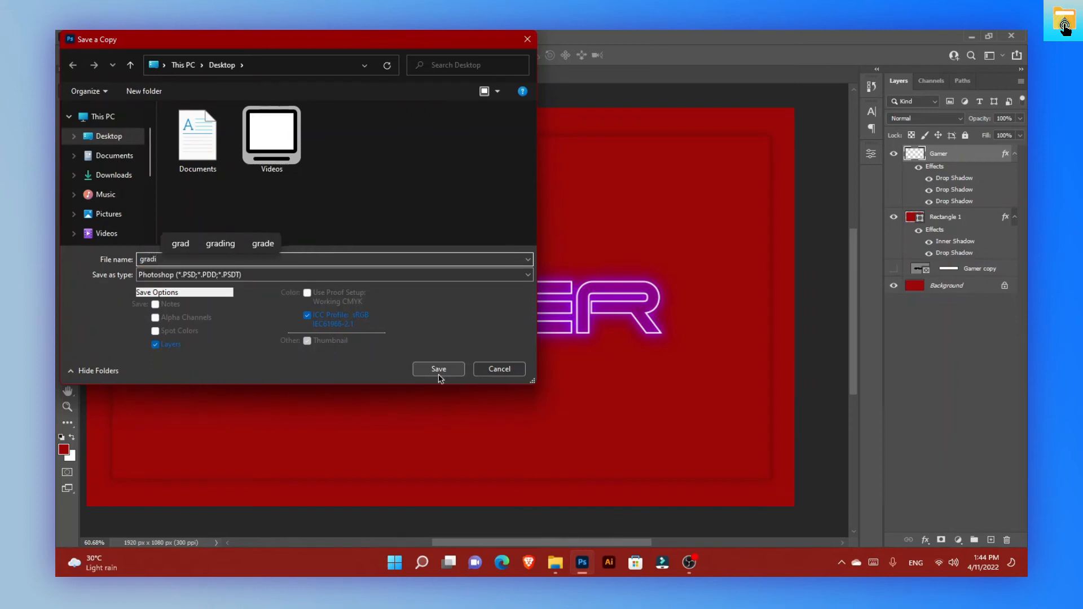
pyautogui.write('ent')
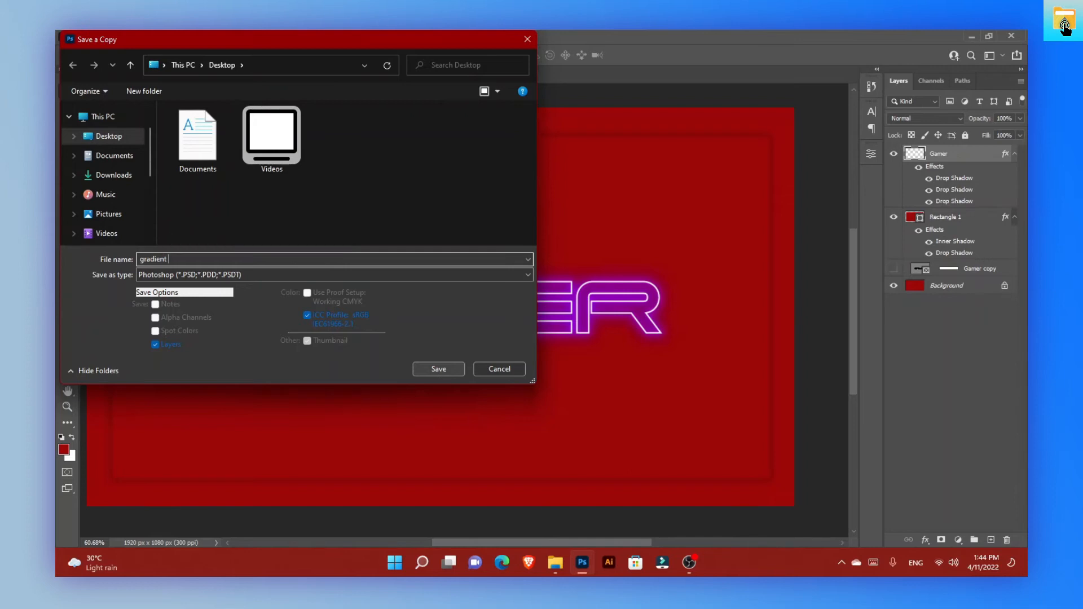
pyautogui.write(' red')
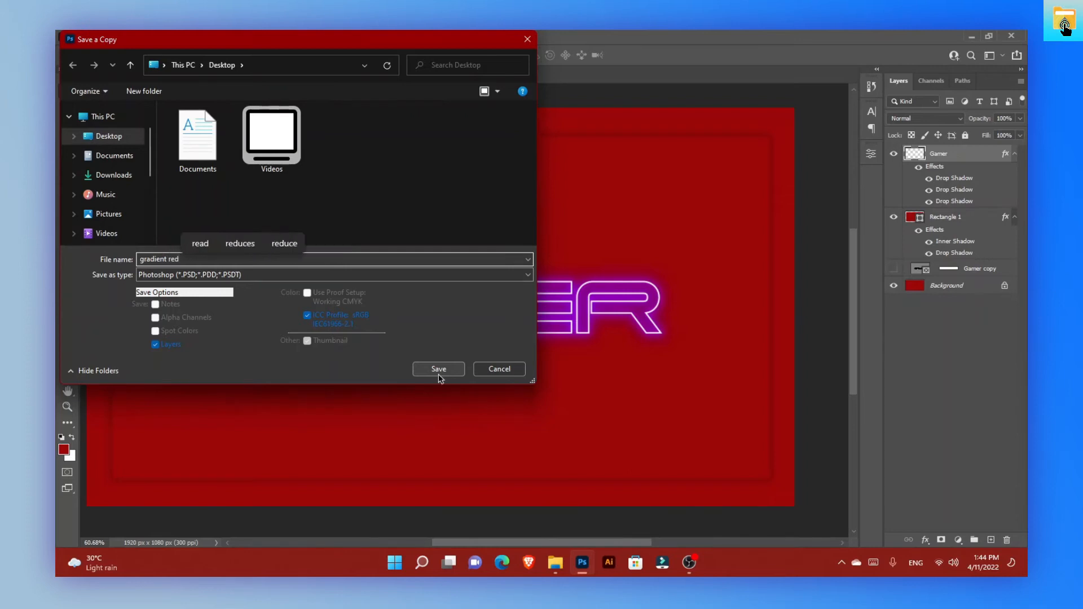
pyautogui.click(464, 277)
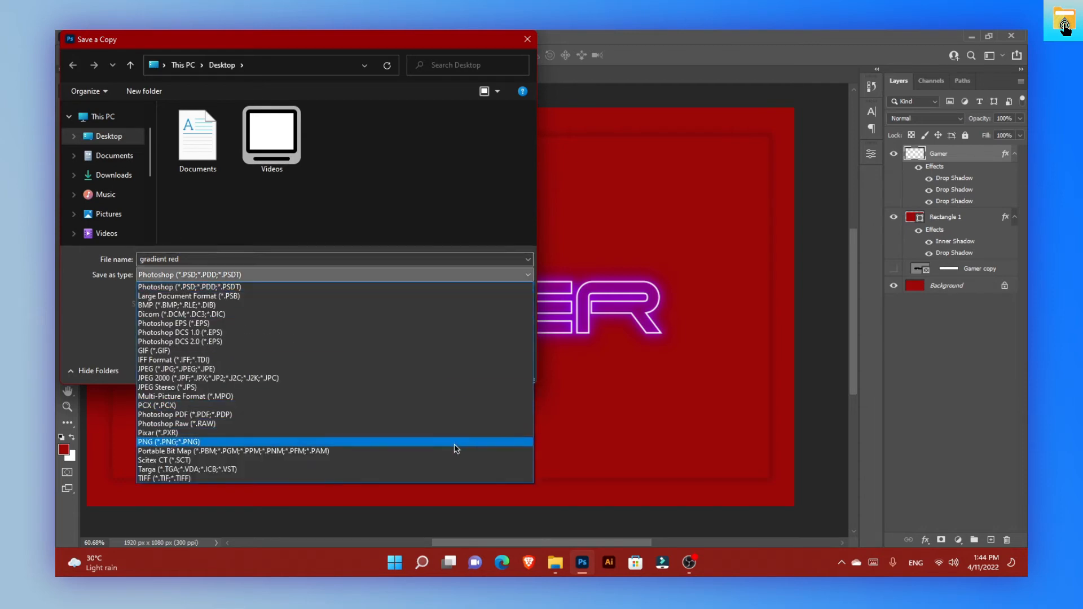
pyautogui.click(457, 443)
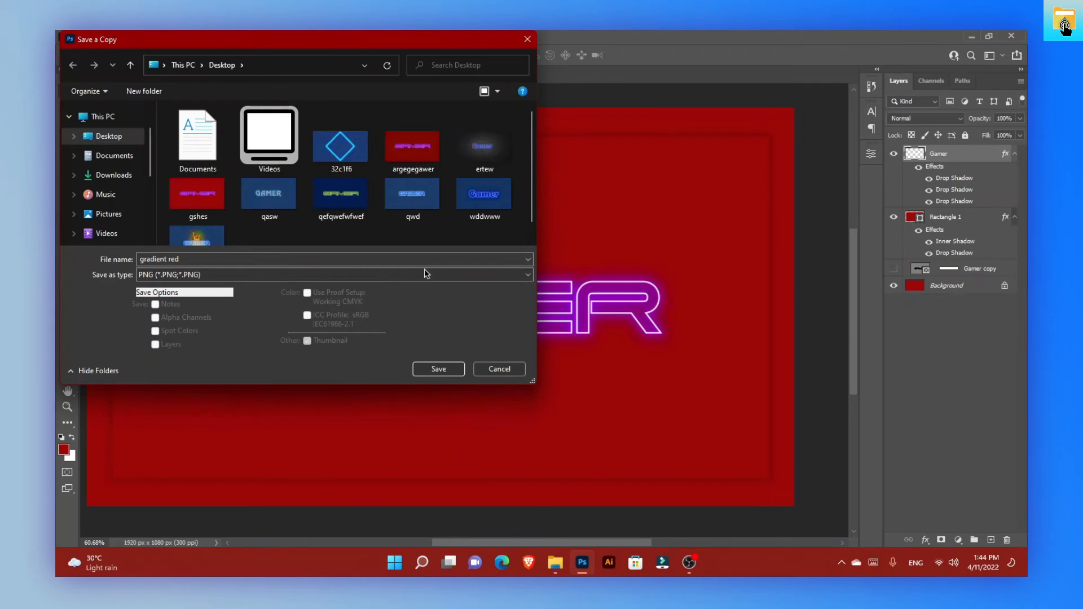
pyautogui.scroll(-1, 421, 225)
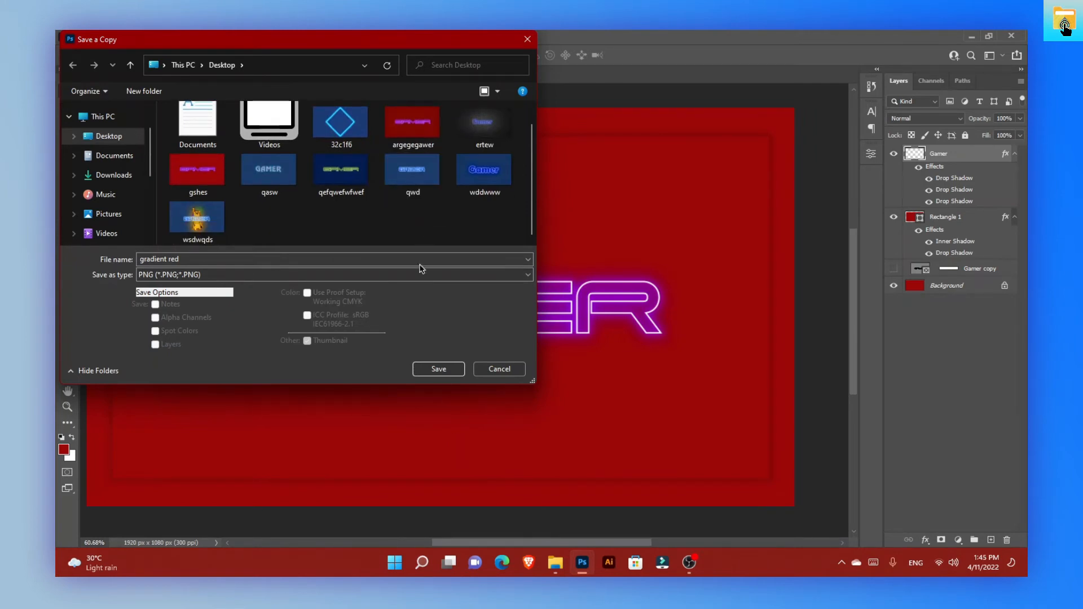
pyautogui.click(440, 370)
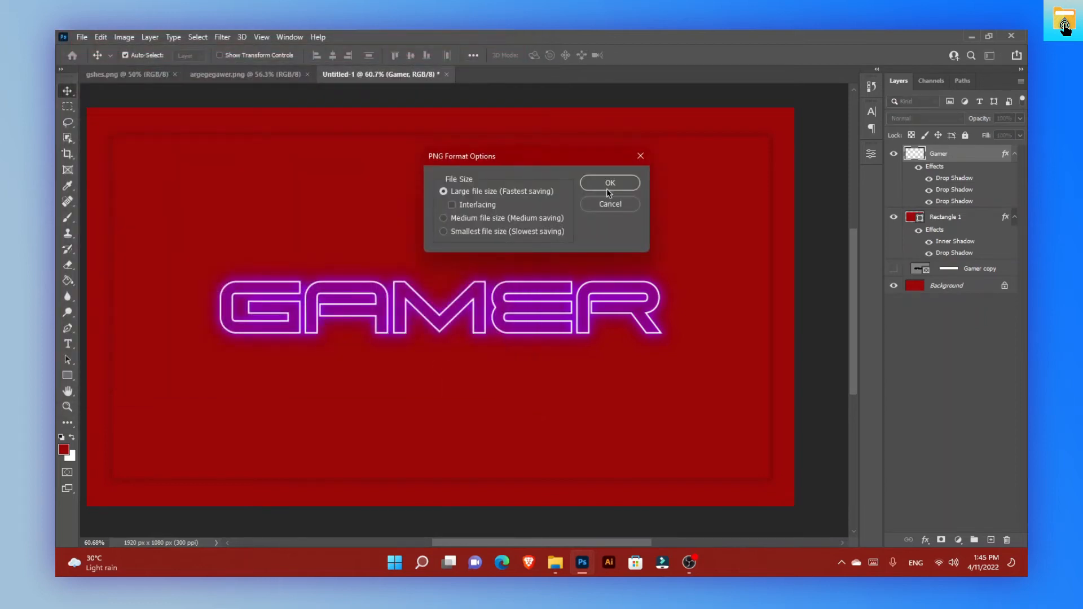
pyautogui.click(608, 188)
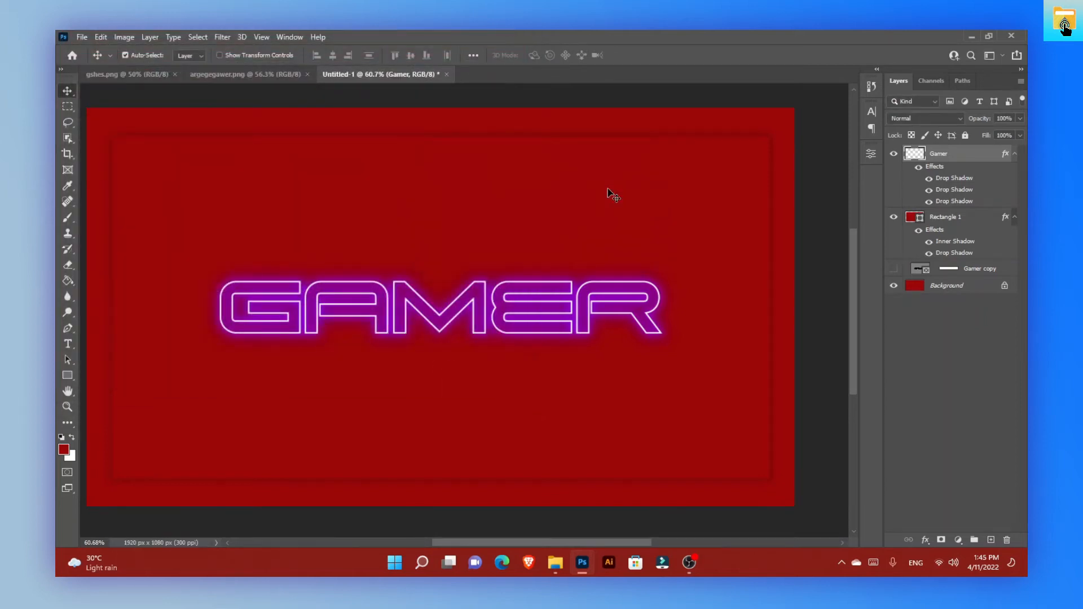
# Step: Open the gradient red PNG from the Desktop and duplicate its Background layer
pyautogui.click(79, 37)
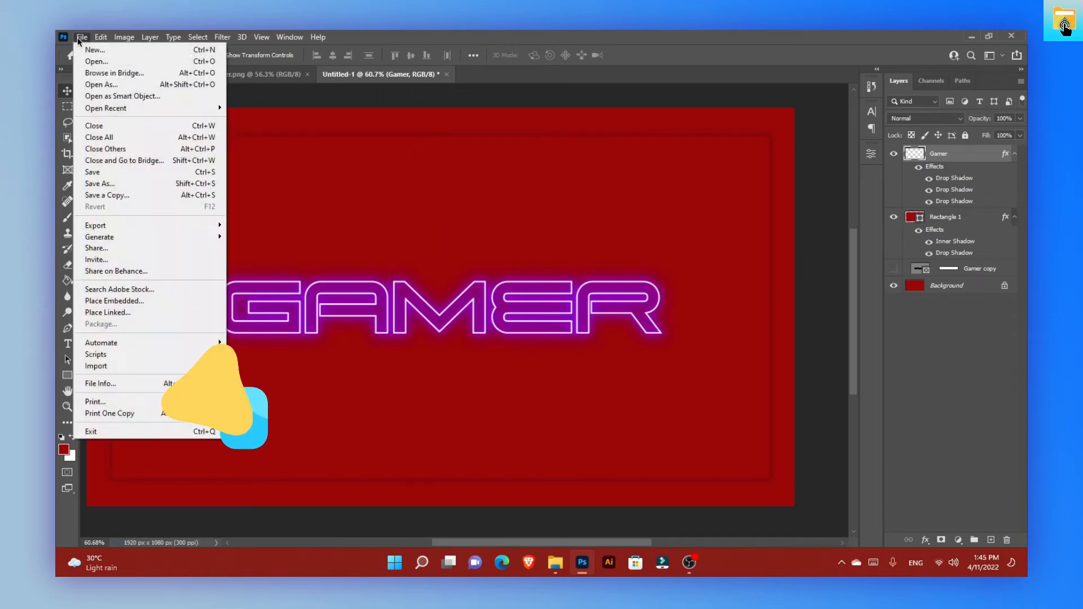
pyautogui.click(96, 61)
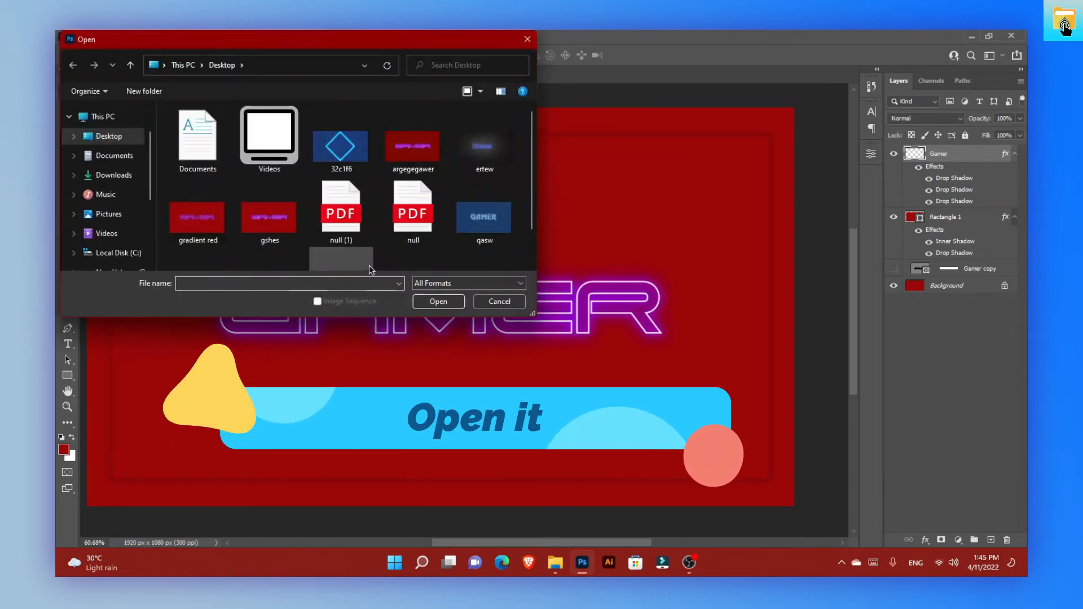
pyautogui.click(204, 232)
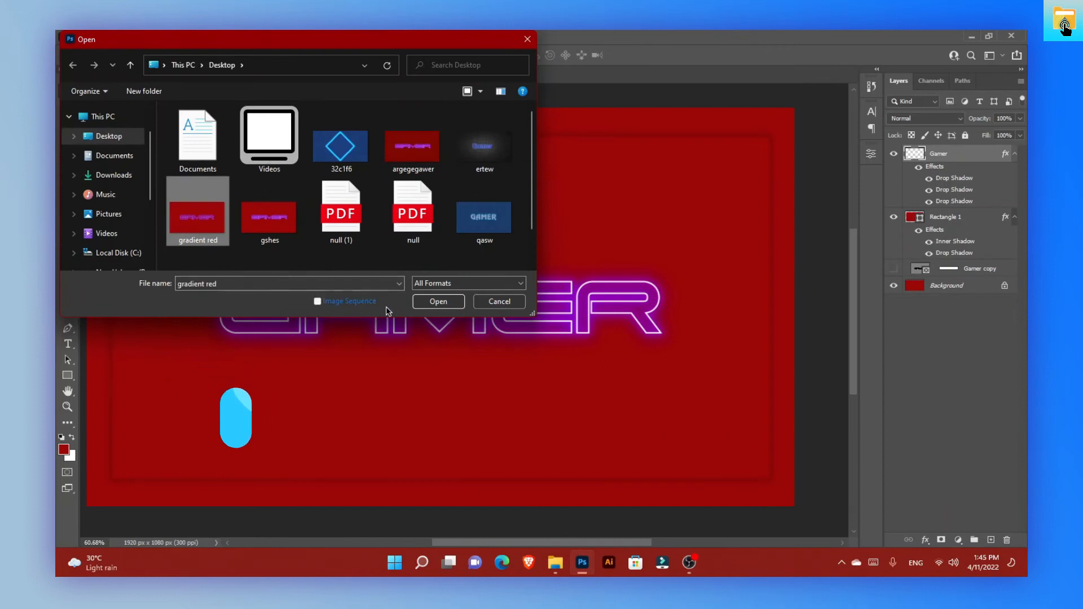
pyautogui.click(439, 302)
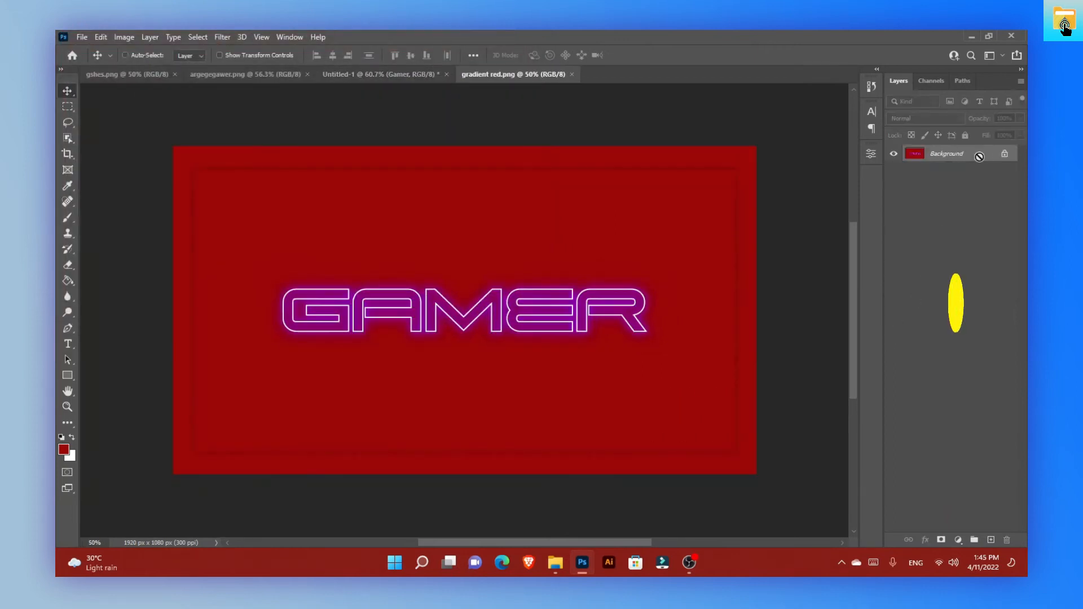
pyautogui.hotkey('ctrl', 'j')
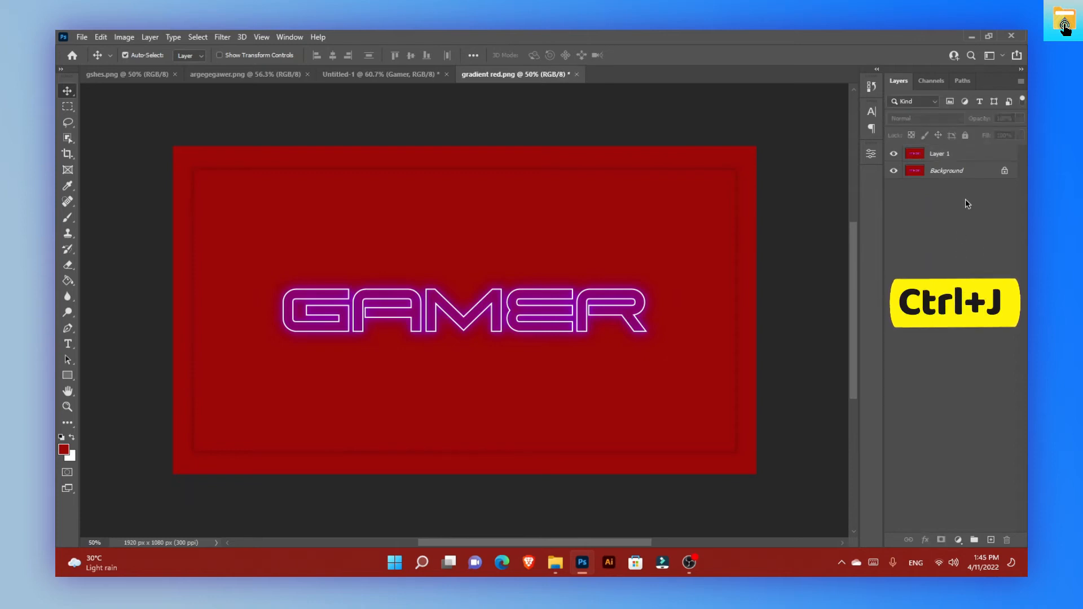
# Step: Open the Camera Raw Filter on Layer 1 and set the curve's highlights to +16, lights to +19, darks to -7 and shadows to -38
pyautogui.click(982, 162)
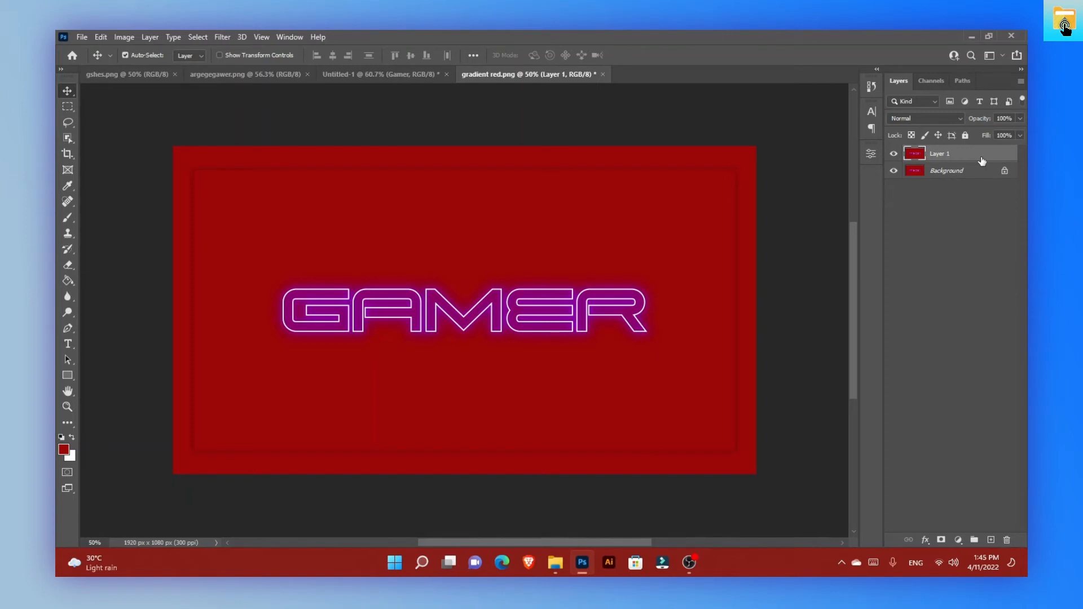
pyautogui.click(224, 39)
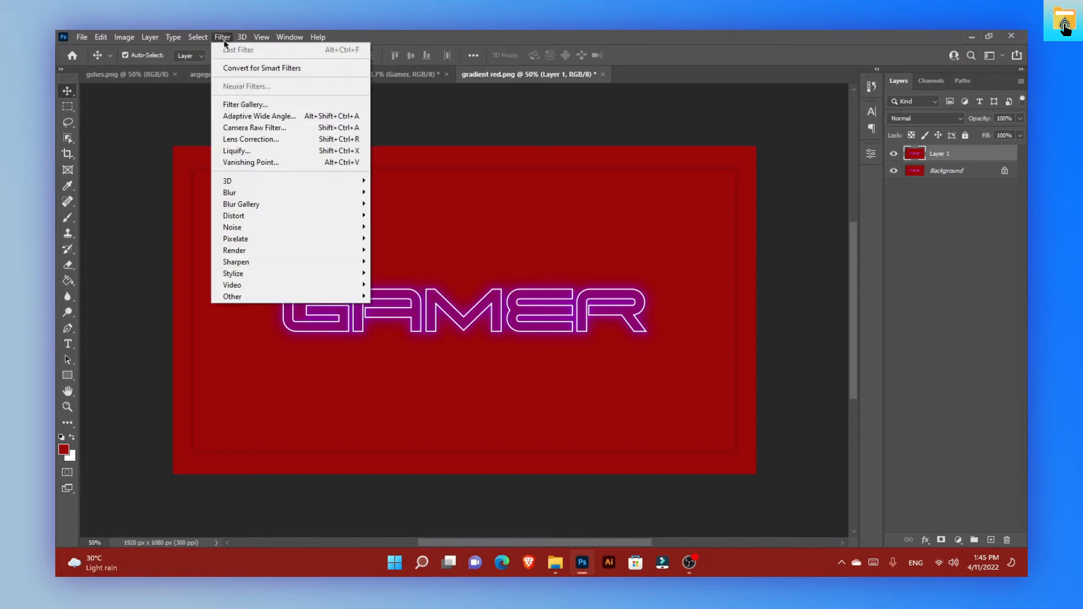
pyautogui.click(256, 130)
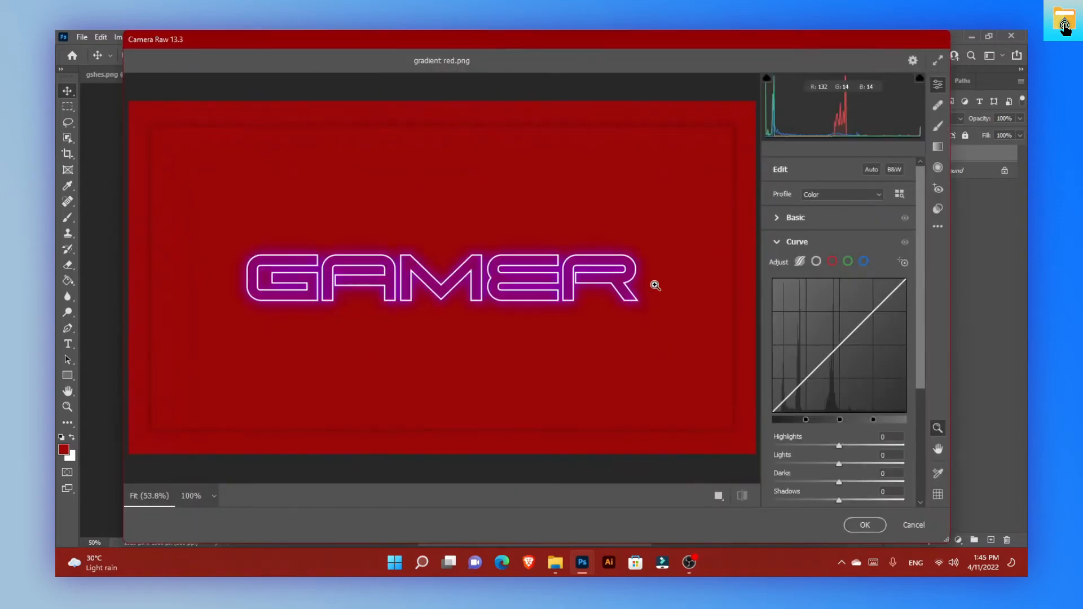
pyautogui.moveTo(838, 446); pyautogui.dragTo(835, 485)
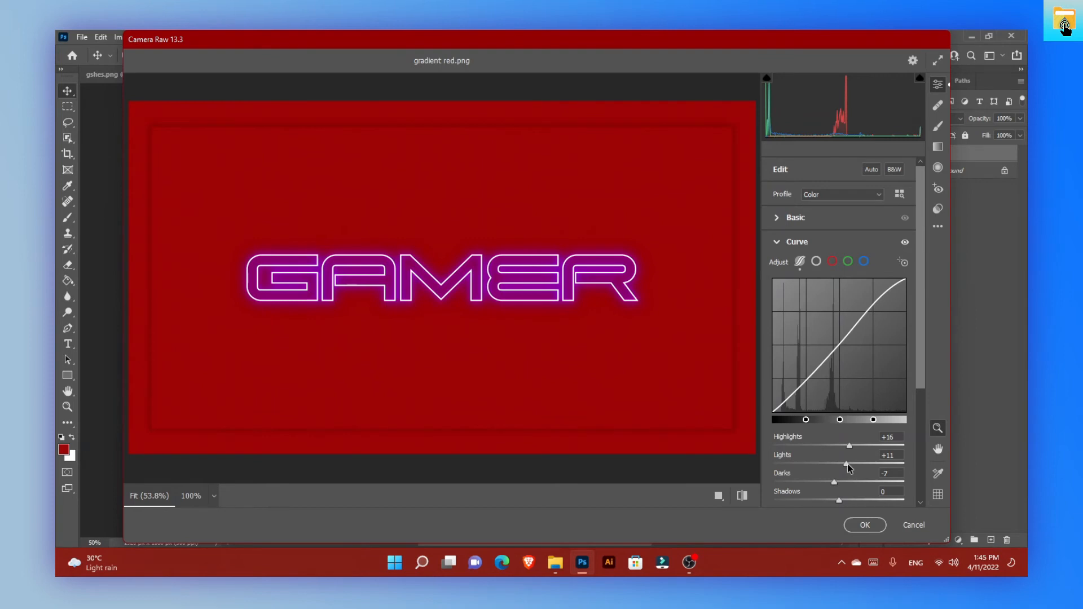
pyautogui.moveTo(847, 463); pyautogui.dragTo(814, 501)
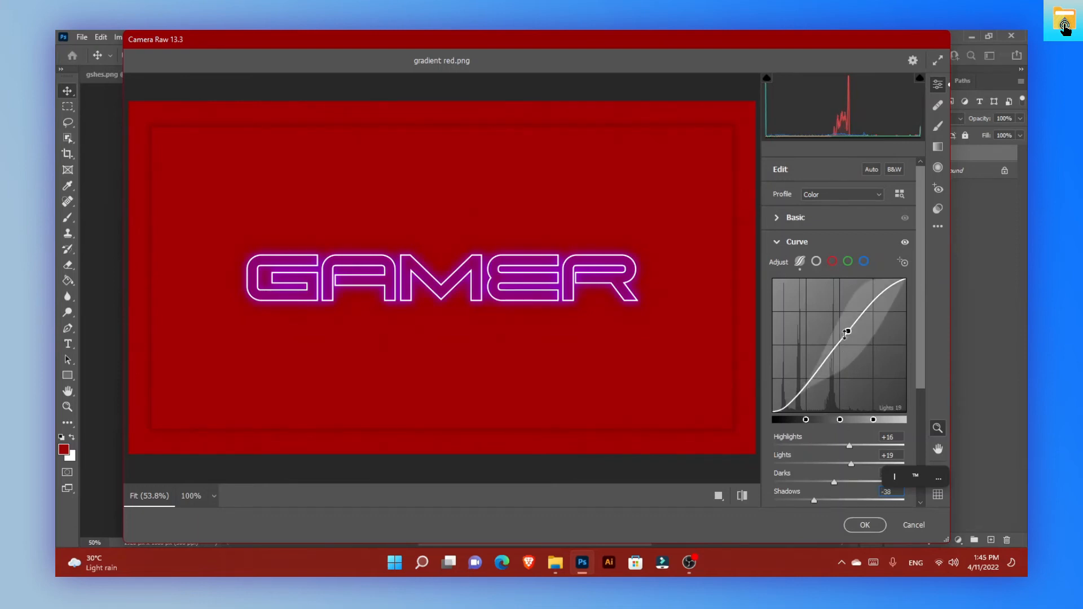
pyautogui.scroll(-5, 778, 220)
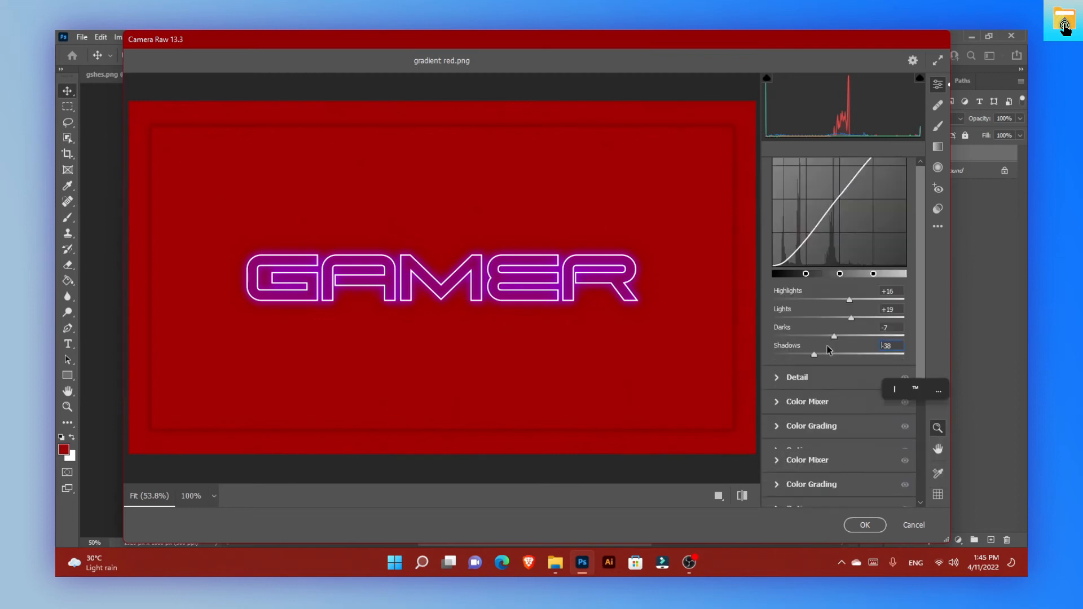
pyautogui.scroll(5, 776, 226)
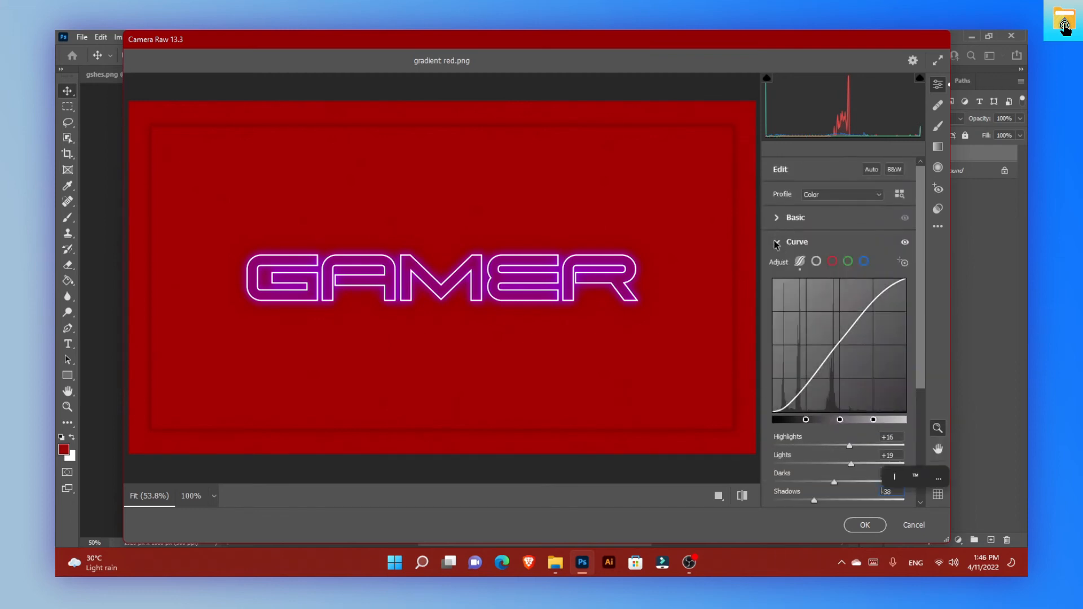
pyautogui.click(777, 241)
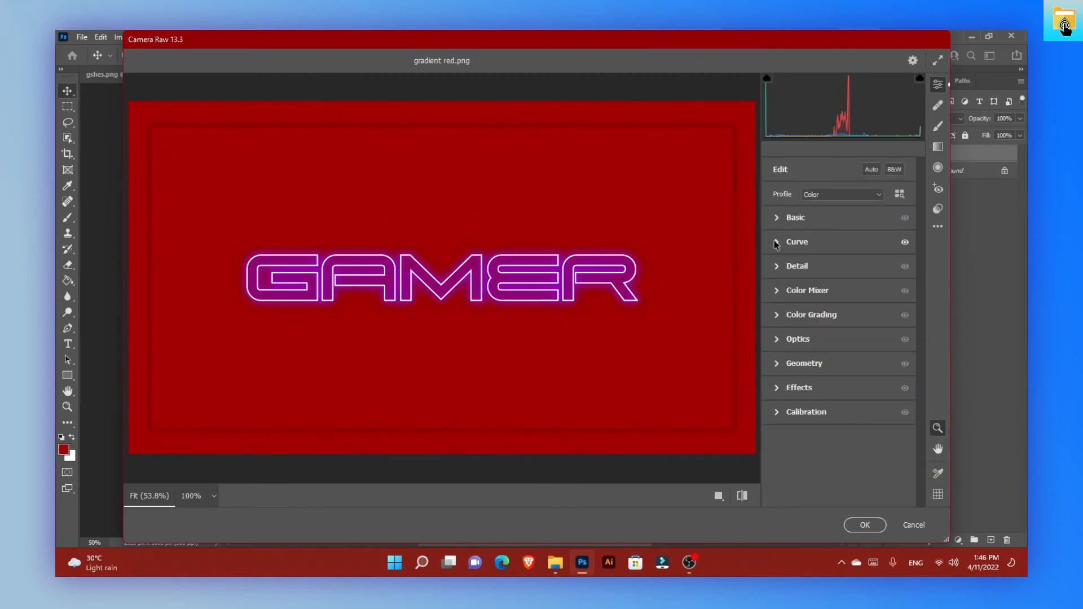
# Step: Adjust the Color Grading, leaving the midtones neutral and tinting the shadows with a strong red
pyautogui.click(777, 314)
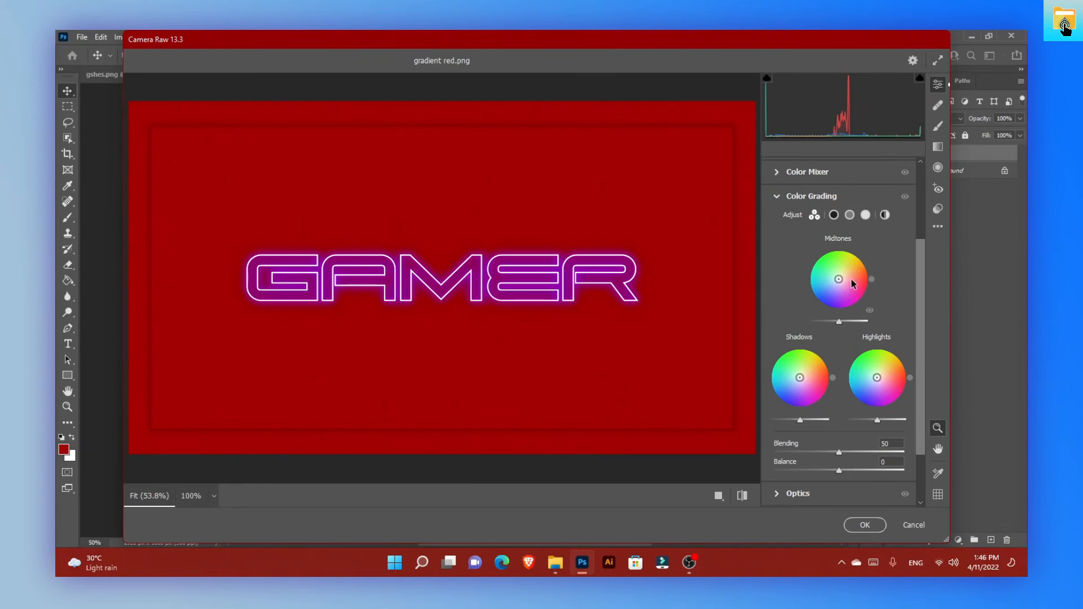
pyautogui.moveTo(839, 279)
pyautogui.mouseDown()
pyautogui.moveTo(856, 275)
pyautogui.moveTo(845, 282)
pyautogui.mouseUp()
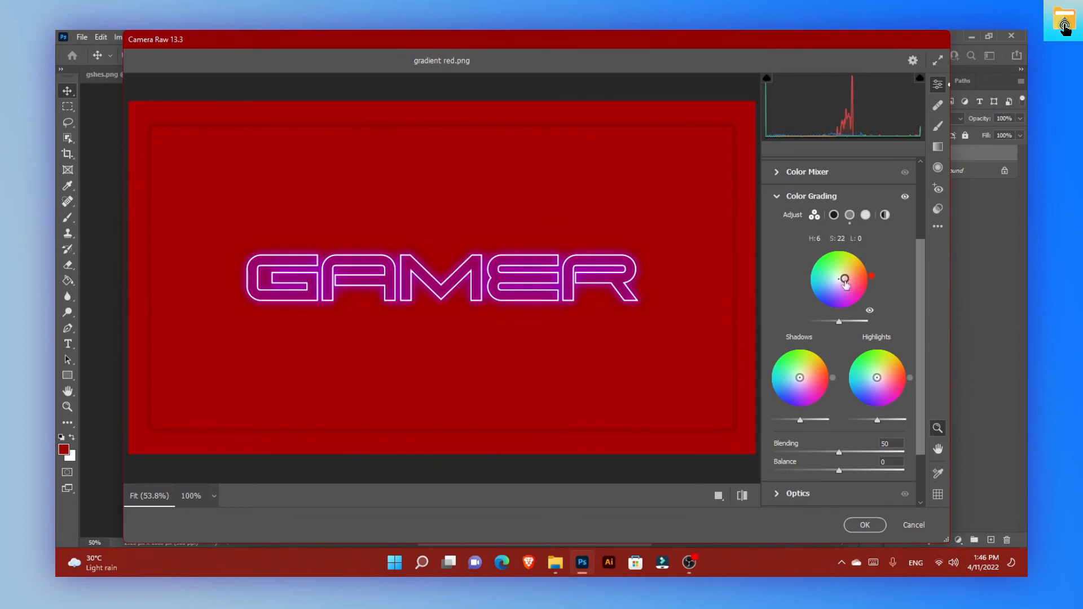
pyautogui.moveTo(845, 283); pyautogui.dragTo(849, 287)
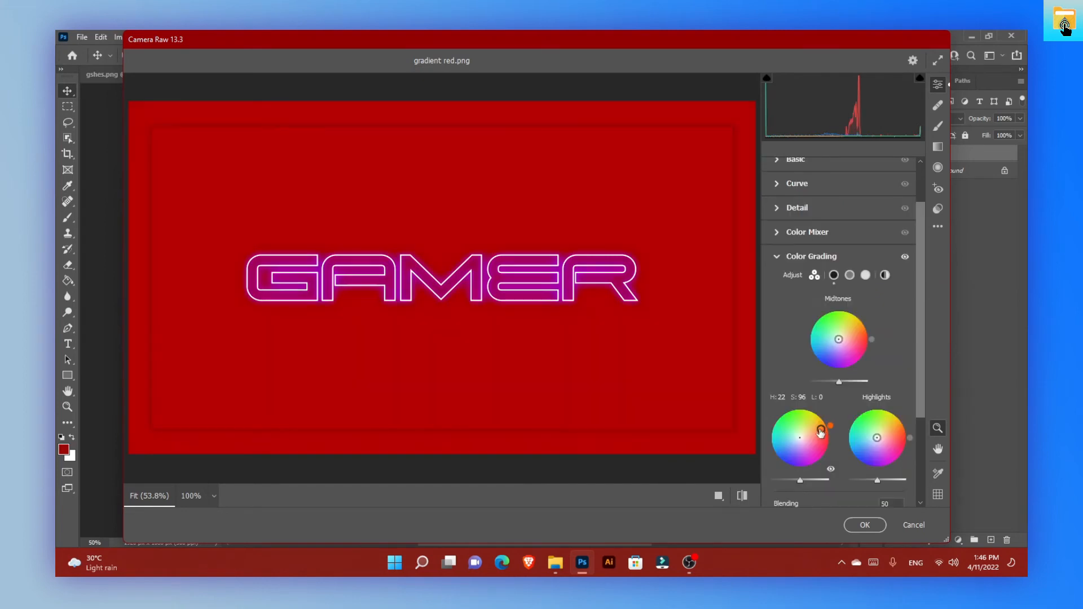
pyautogui.moveTo(819, 435); pyautogui.dragTo(817, 441)
pyautogui.click(773, 259)
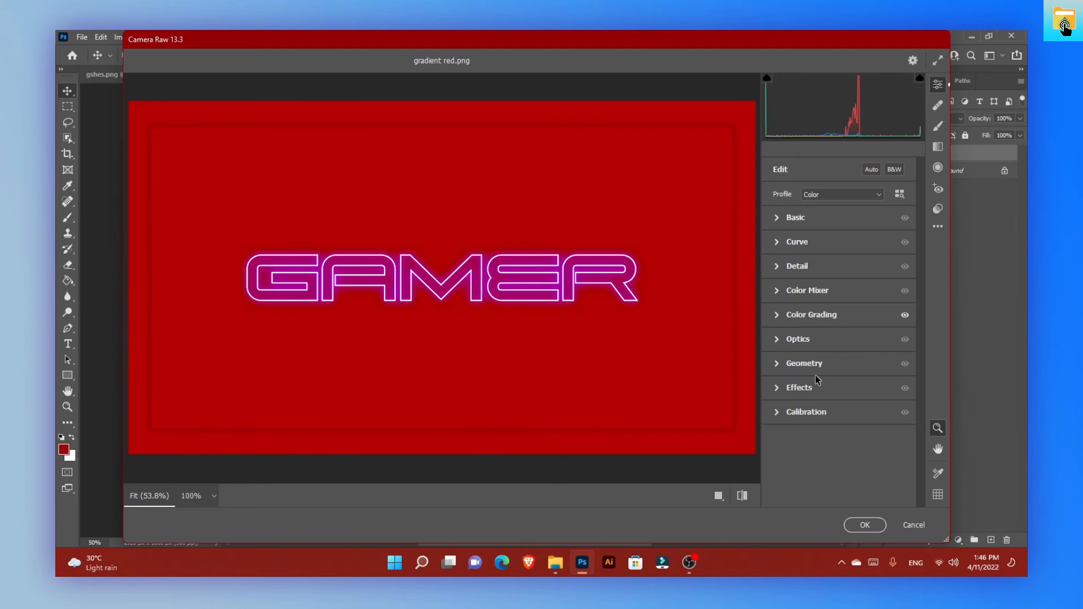
# Step: Set the Basic highlights to +11 and the contrast to -24
pyautogui.click(782, 219)
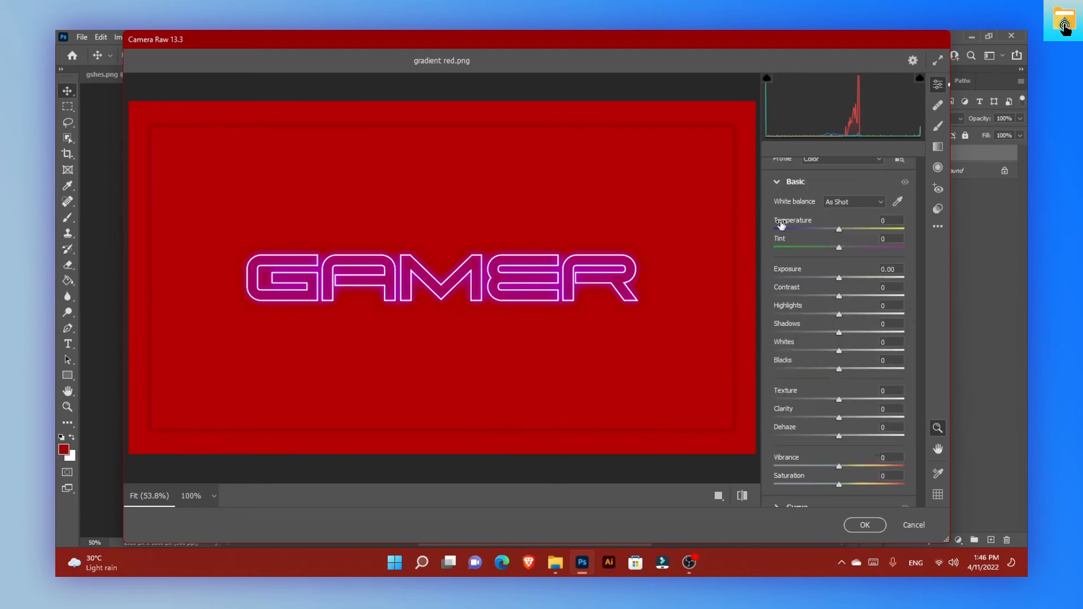
pyautogui.click(845, 314)
pyautogui.click(837, 296)
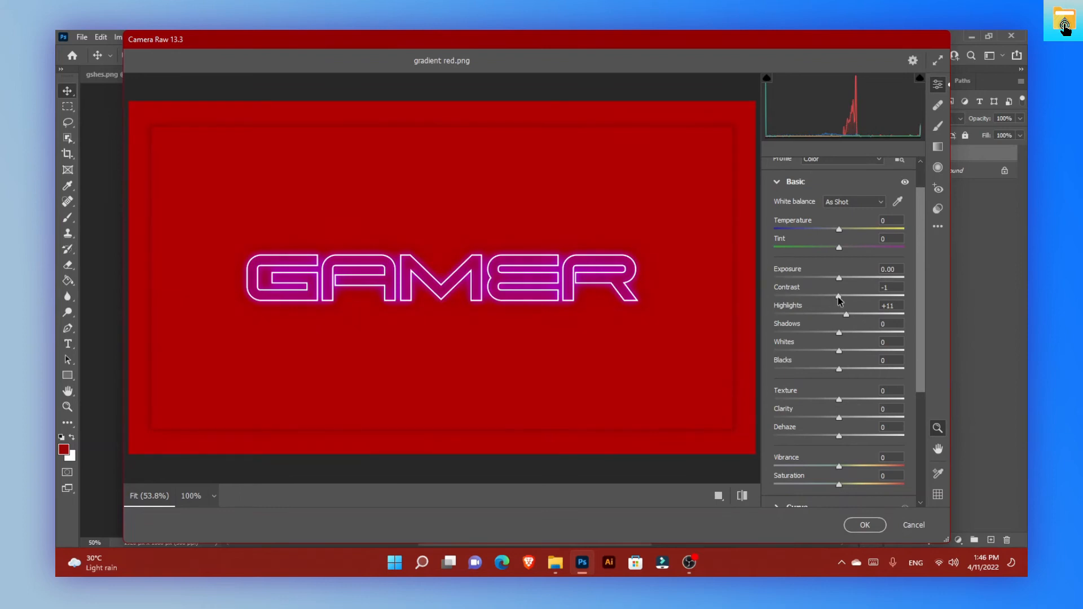
pyautogui.moveTo(829, 296); pyautogui.dragTo(825, 296)
pyautogui.click(820, 295)
pyautogui.click(823, 295)
# Step: Set the Basic whites to -30 and the blacks to -13
pyautogui.moveTo(841, 351); pyautogui.dragTo(844, 350)
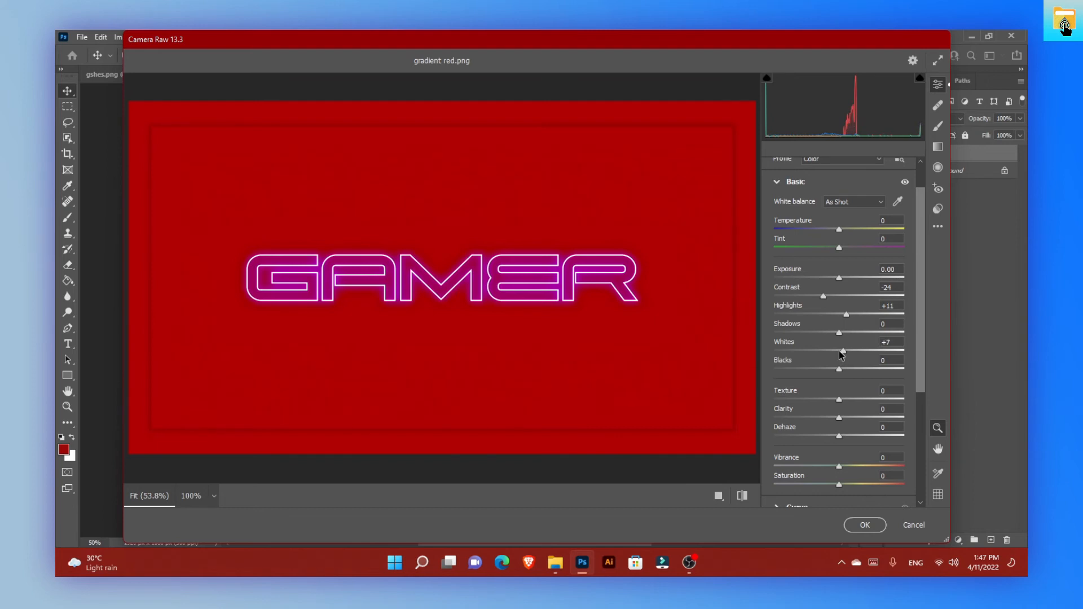
pyautogui.click(837, 352)
pyautogui.moveTo(839, 368); pyautogui.dragTo(830, 369)
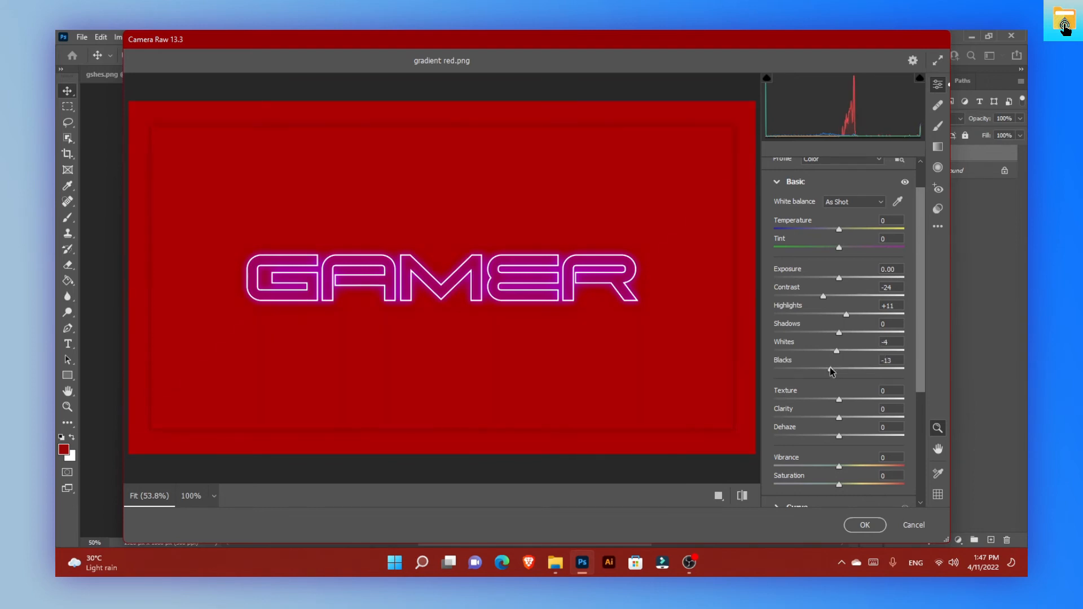
pyautogui.click(828, 351)
pyautogui.click(819, 351)
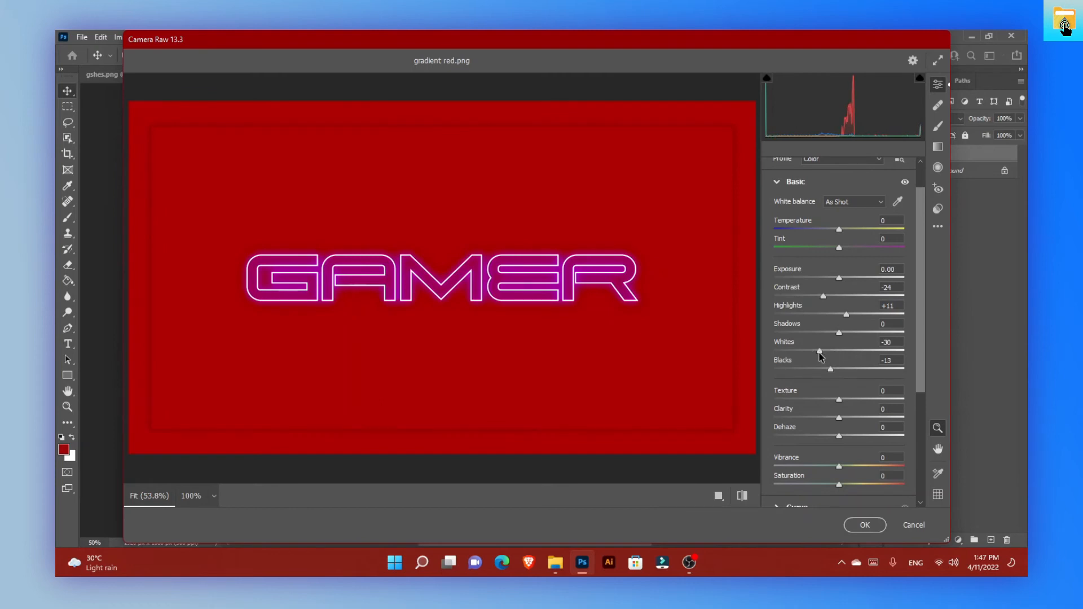
# Step: Set texture to -15, clarity to -14, dehaze to +100 and vibrance to +100, and apply the Camera Raw Filter
pyautogui.click(833, 400)
pyautogui.moveTo(839, 417); pyautogui.dragTo(912, 437)
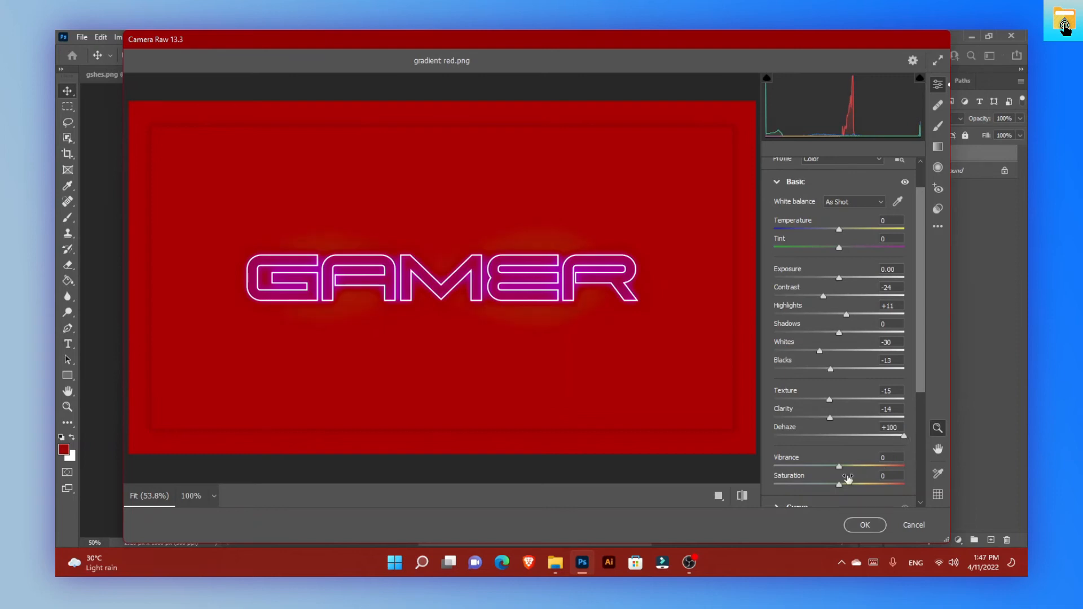
pyautogui.moveTo(839, 470); pyautogui.dragTo(904, 466)
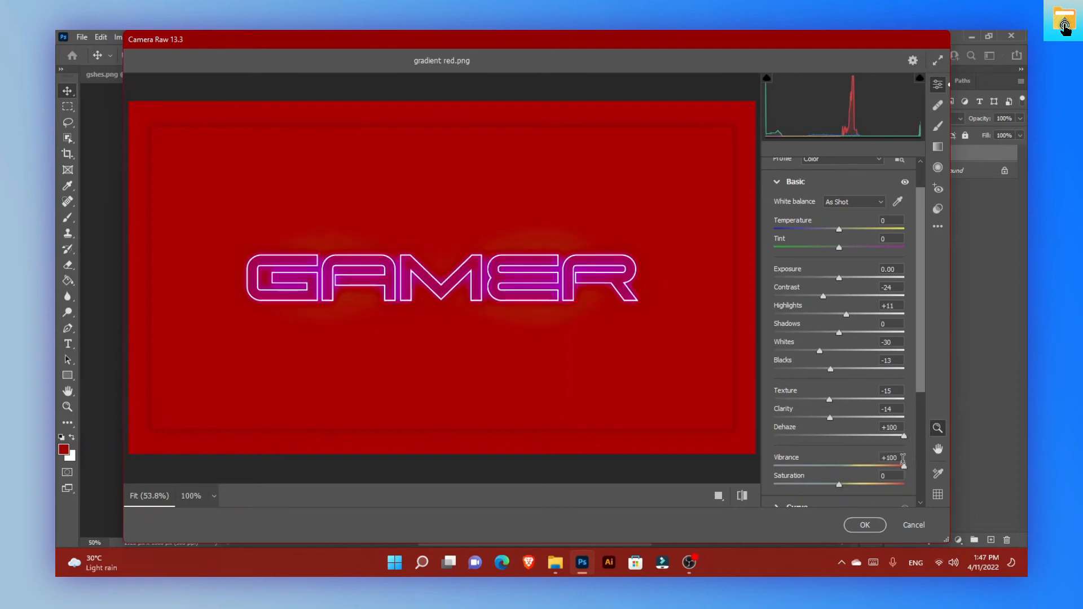
pyautogui.scroll(-2, 842, 469)
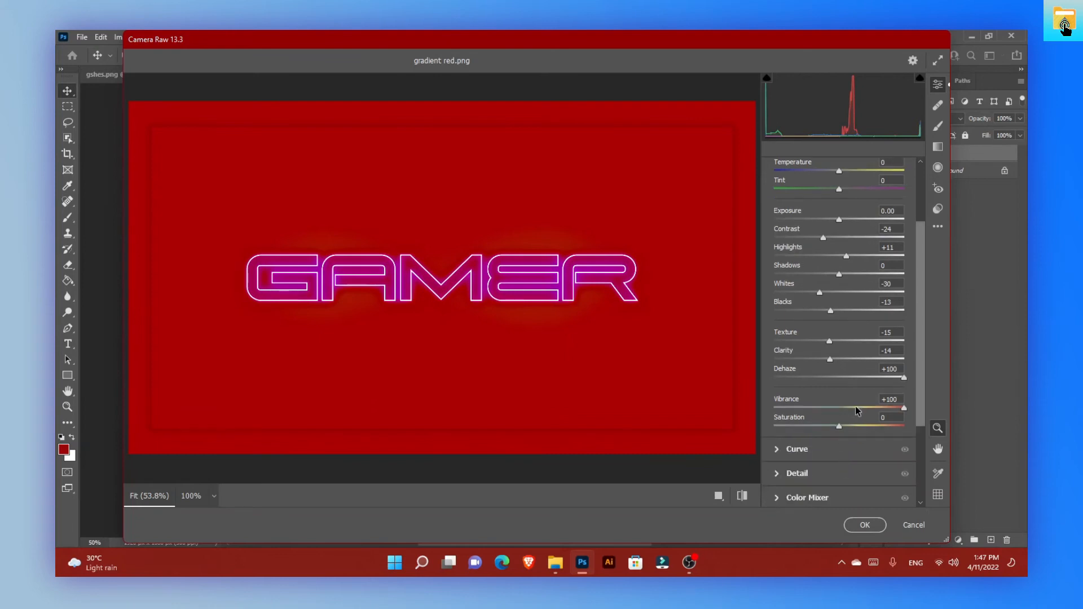
pyautogui.click(797, 449)
pyautogui.click(865, 524)
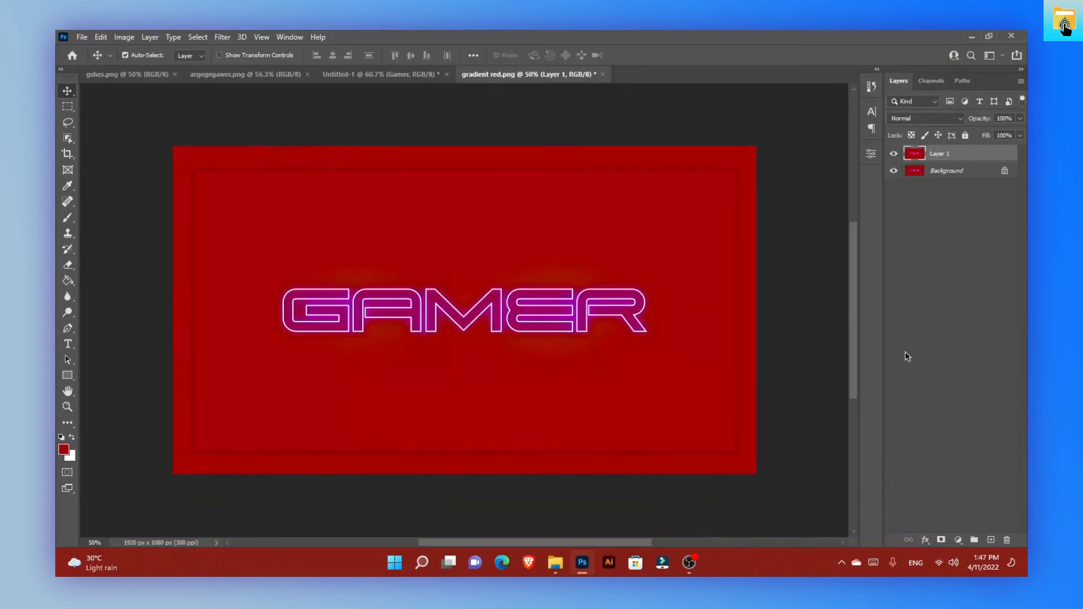
# Step: Open the Filter Gallery for Layer 1 and choose the Sponge filter from the Artistic group
pyautogui.press('ctrl')
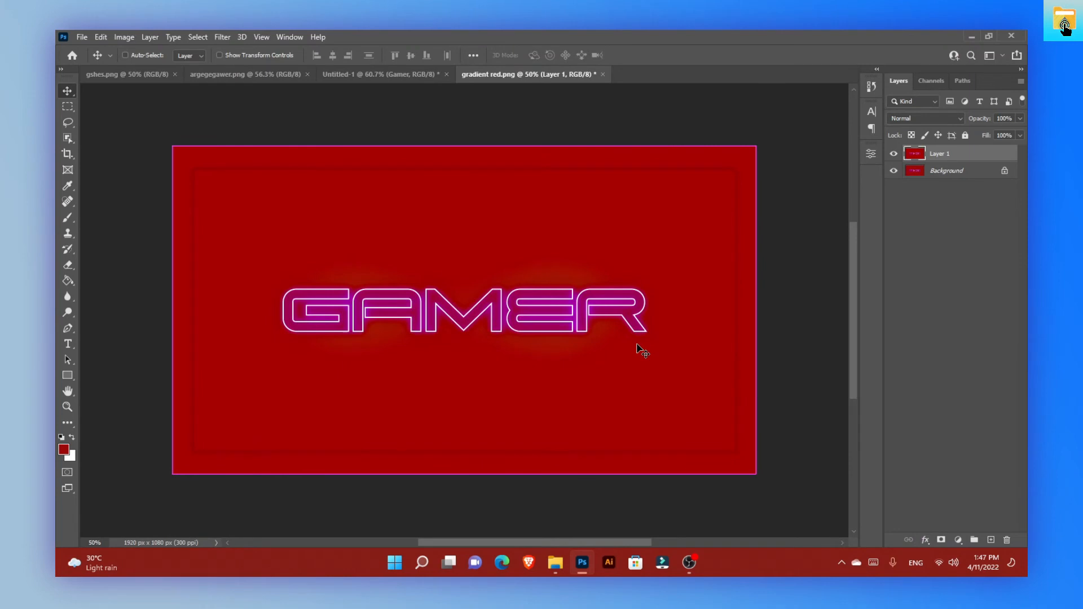
pyautogui.scroll(2, 637, 345)
pyautogui.scroll(-1, 637, 345)
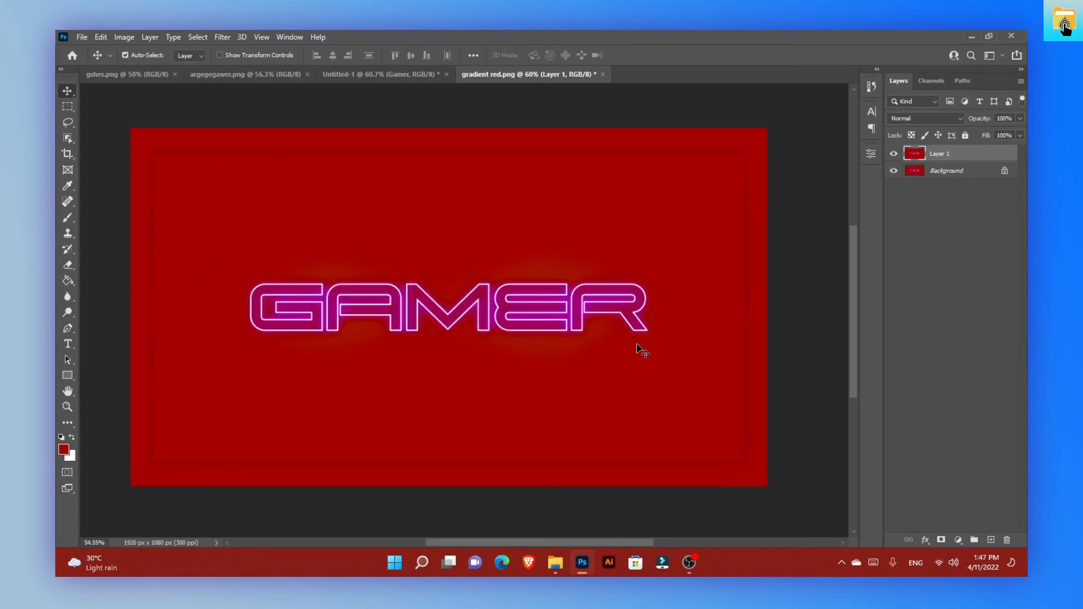
pyautogui.press('space')
pyautogui.moveTo(637, 345); pyautogui.dragTo(636, 360)
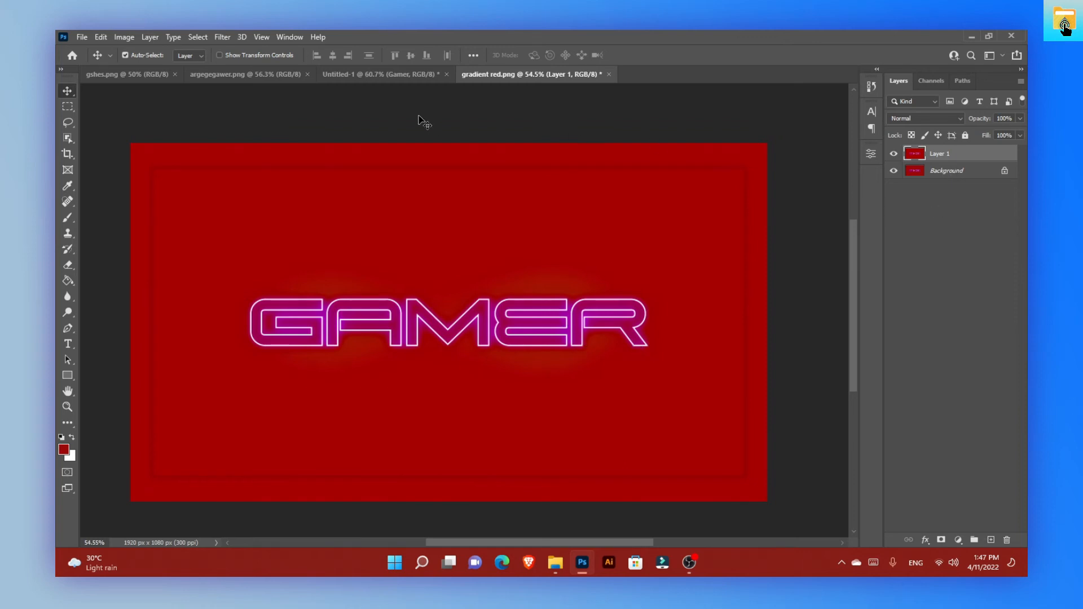
pyautogui.click(223, 38)
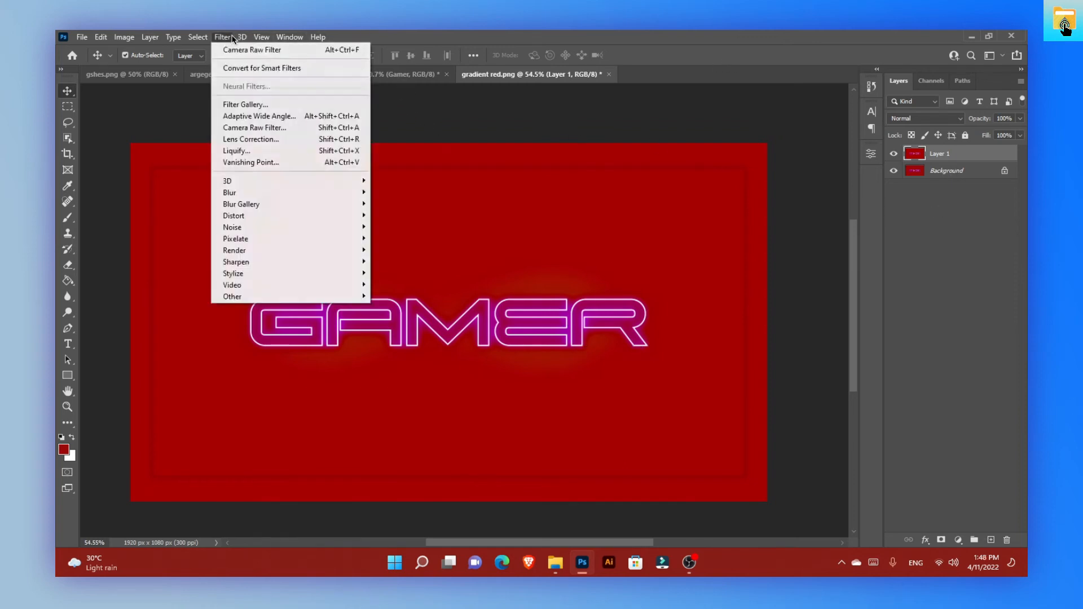
pyautogui.moveTo(242, 37)
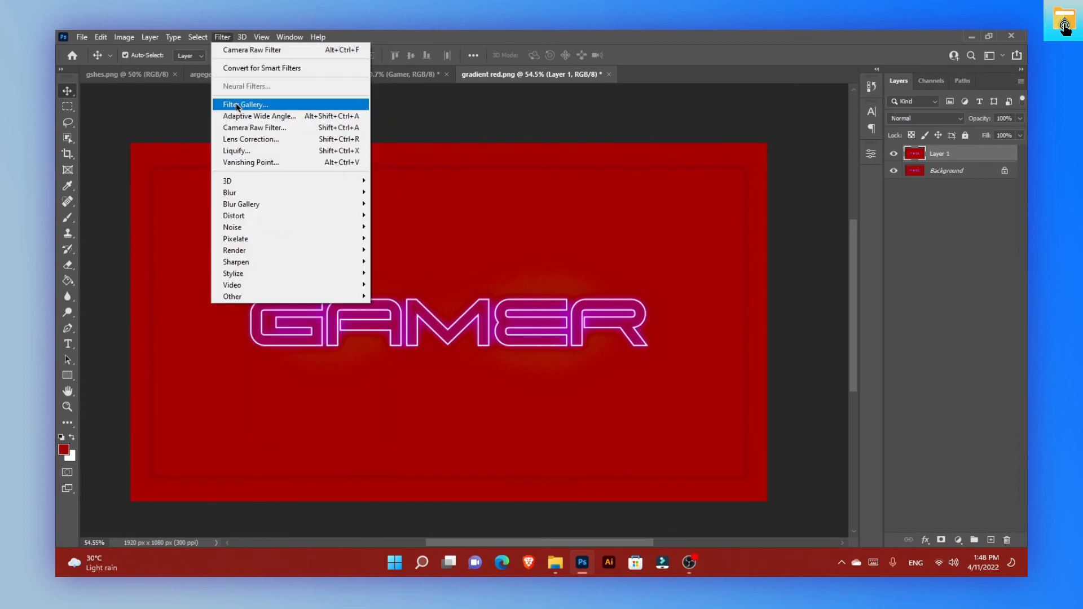
pyautogui.click(362, 106)
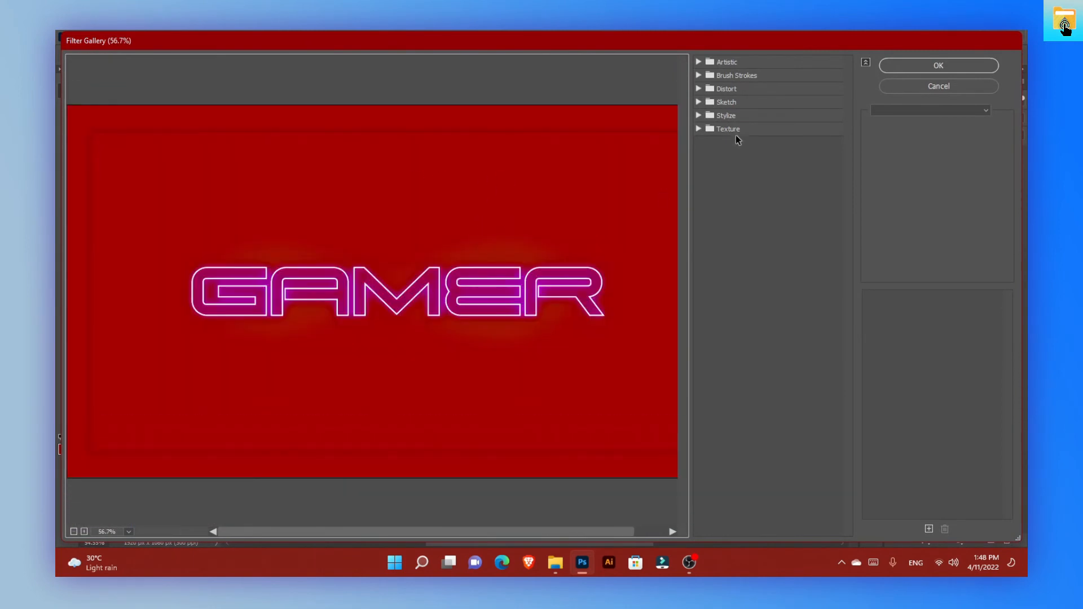
pyautogui.click(699, 60)
pyautogui.click(718, 210)
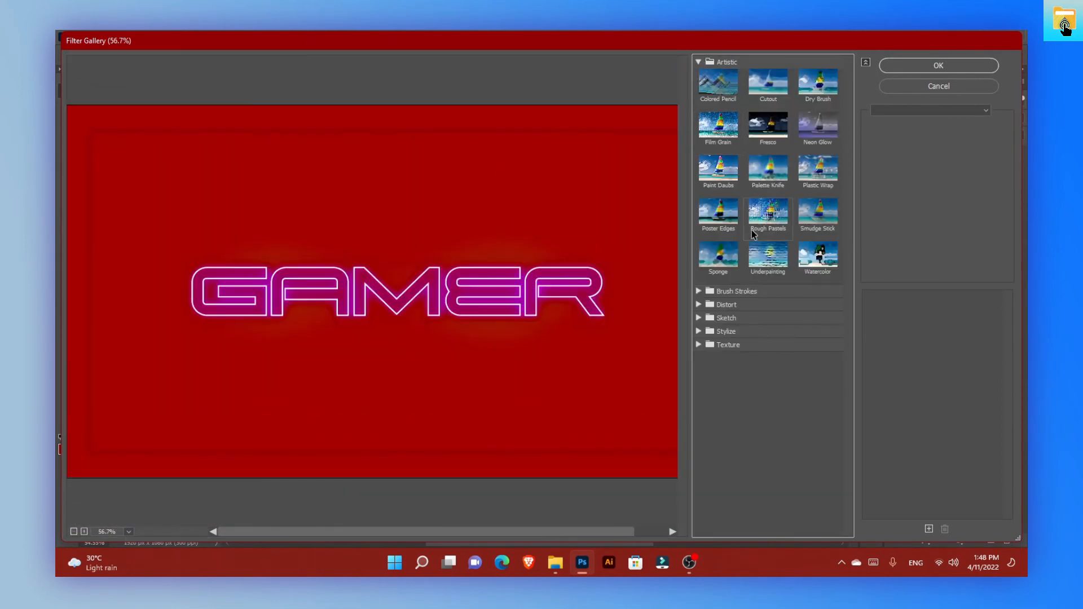
pyautogui.click(727, 270)
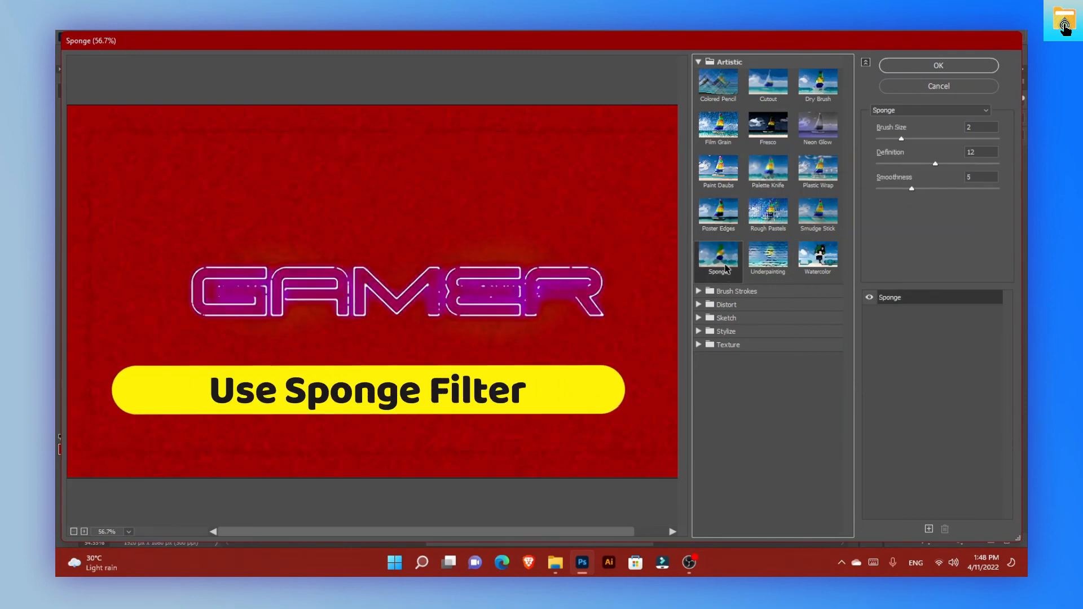
# Step: Set the Sponge filter's brush size to 1, definition to 4 and smoothness to 1, and apply it to Layer 1
pyautogui.click(918, 163)
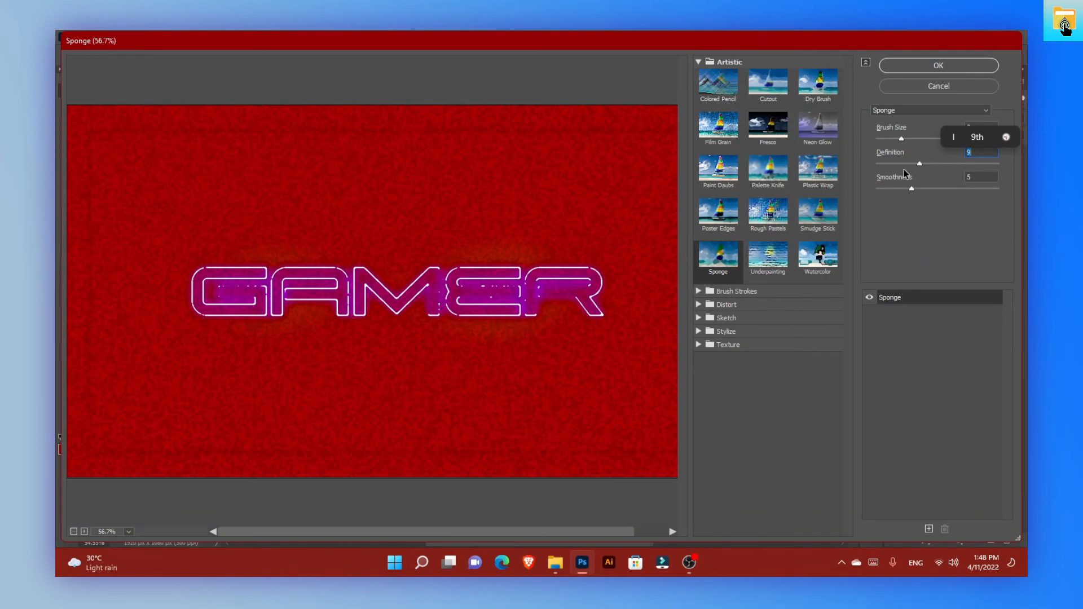
pyautogui.click(896, 164)
pyautogui.click(901, 188)
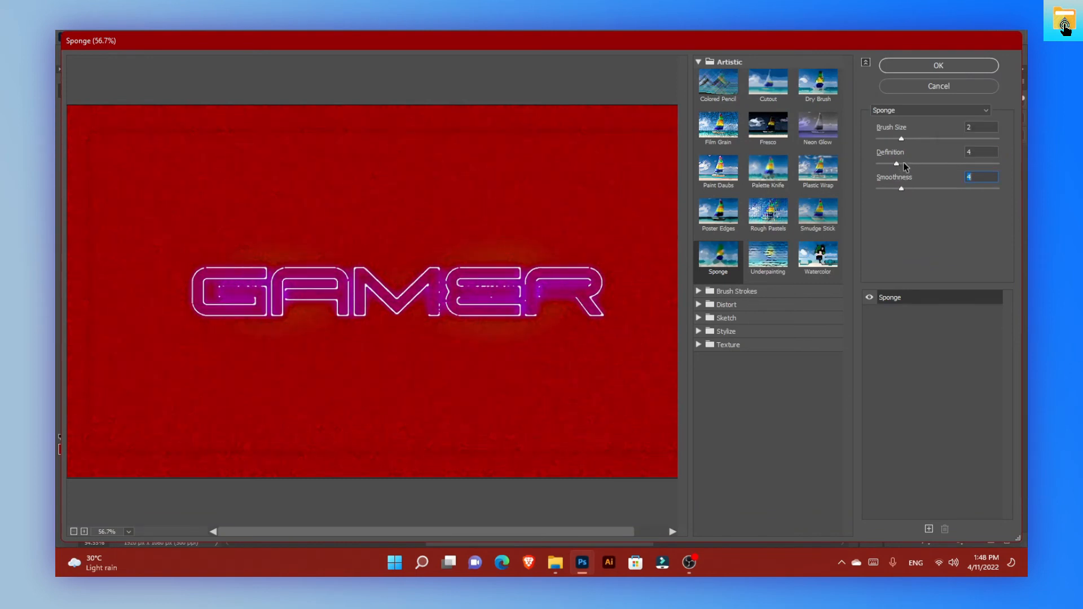
pyautogui.click(904, 163)
pyautogui.click(891, 189)
pyautogui.click(898, 138)
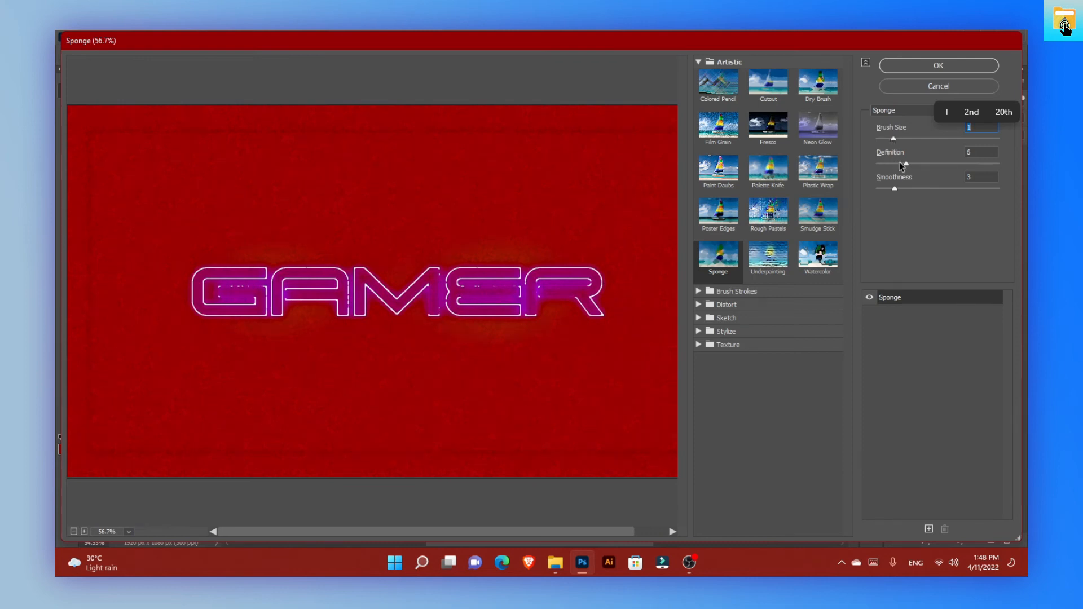
pyautogui.click(899, 163)
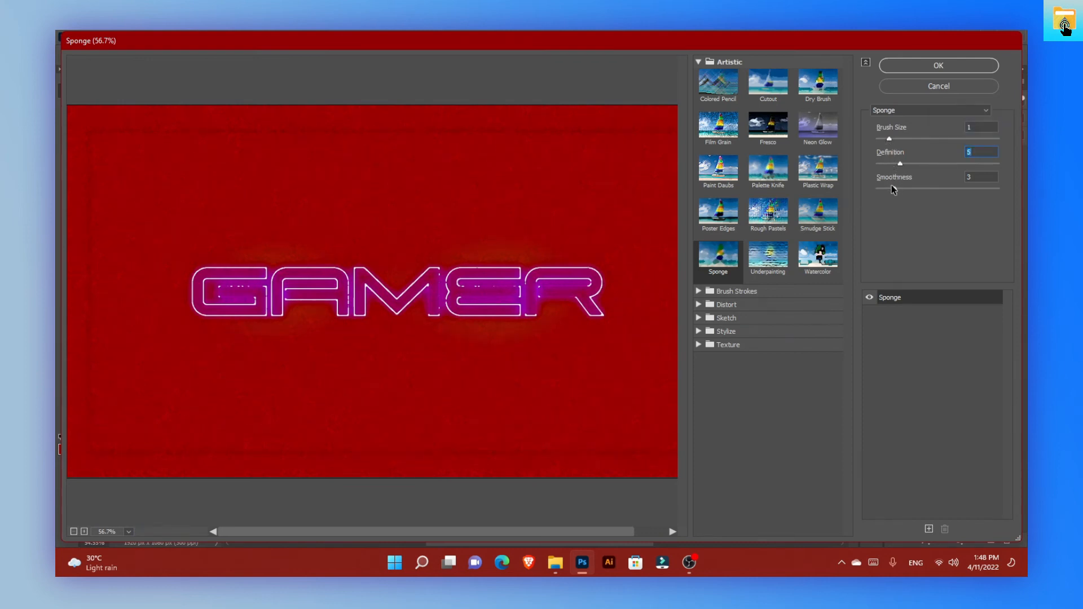
pyautogui.moveTo(888, 189); pyautogui.dragTo(881, 189)
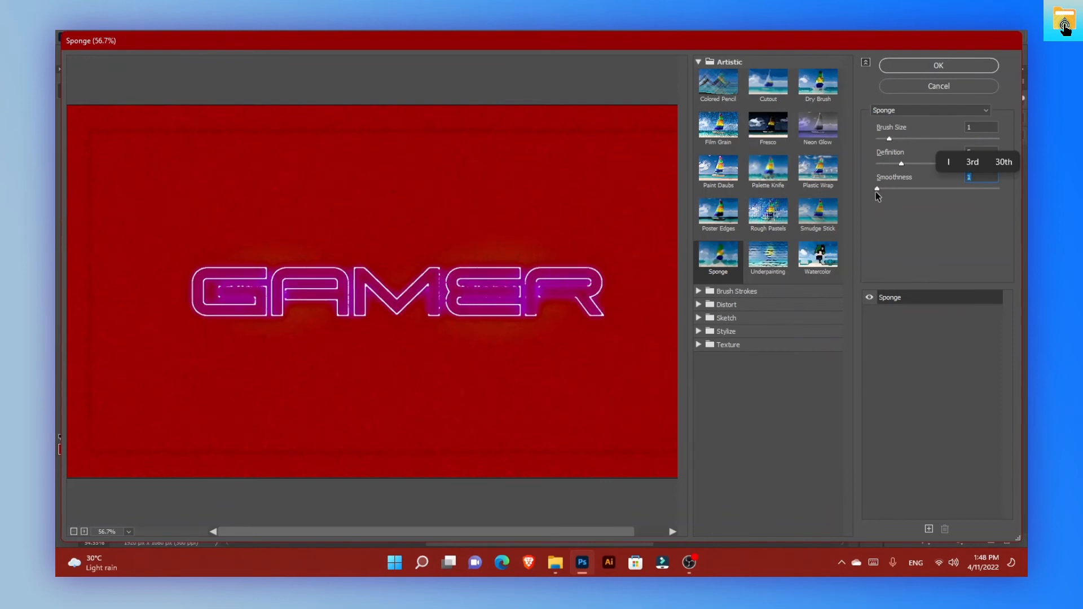
pyautogui.click(893, 163)
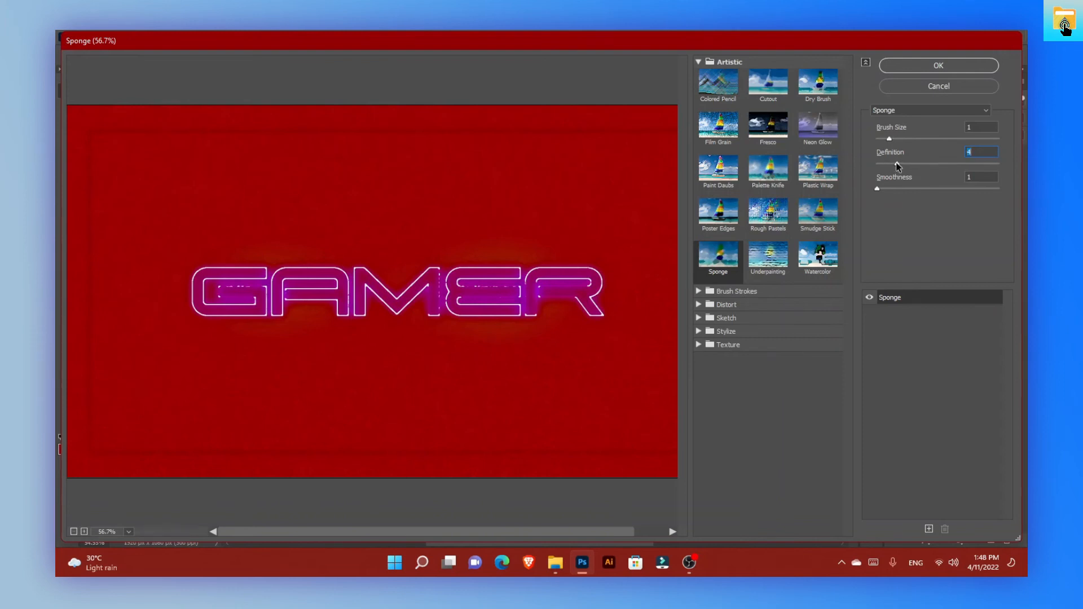
pyautogui.click(892, 138)
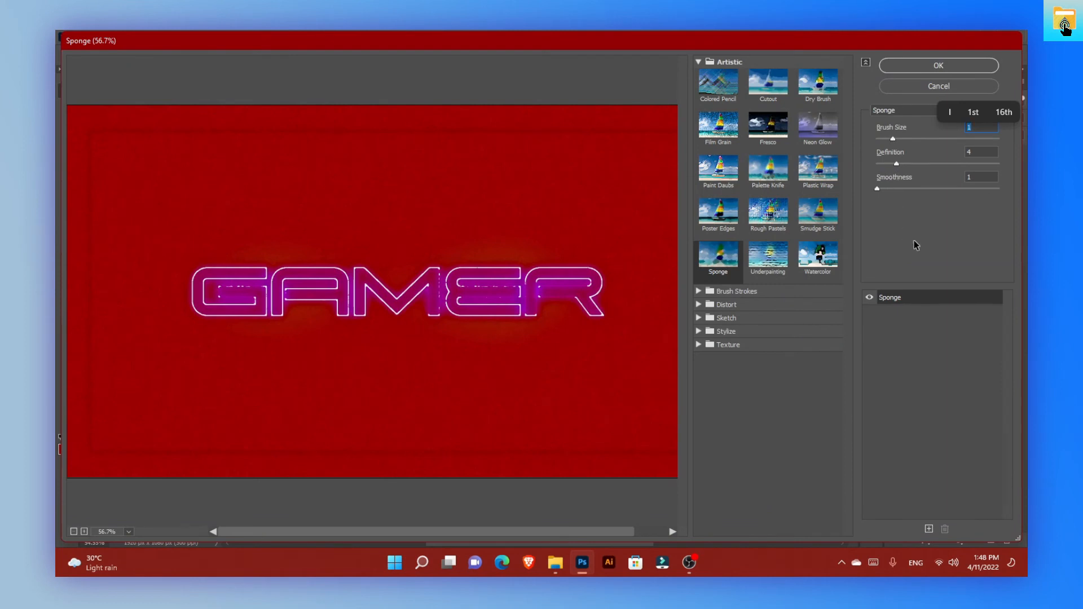
pyautogui.click(953, 66)
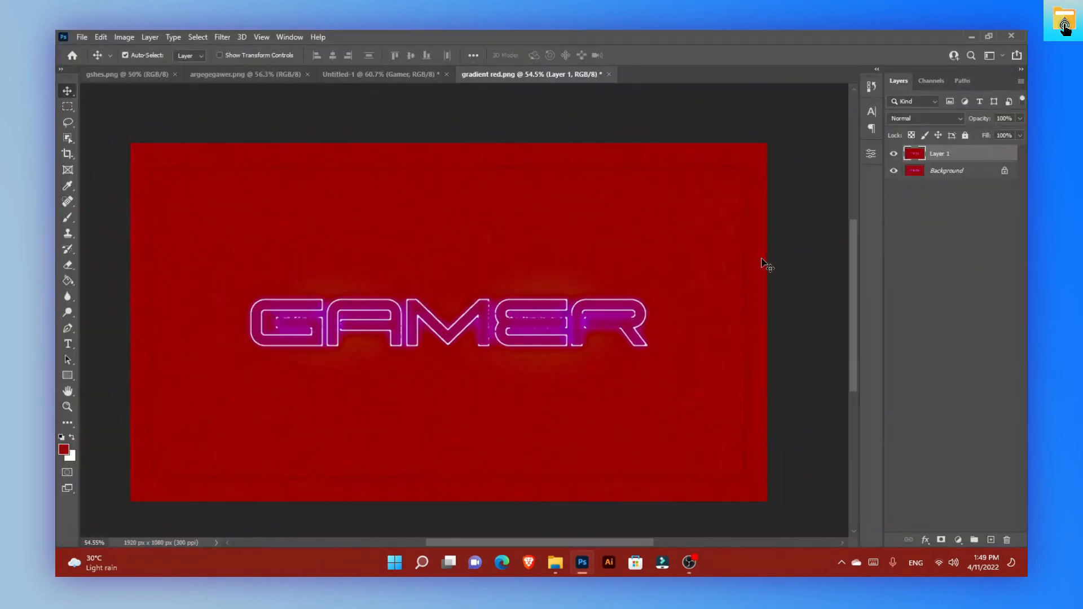
# Step: Choose the Eraser tool with the Soft Round brush from General Brushes at 124 px and 0% hardness
pyautogui.press('ctrl')
pyautogui.scroll(-1, 739, 293)
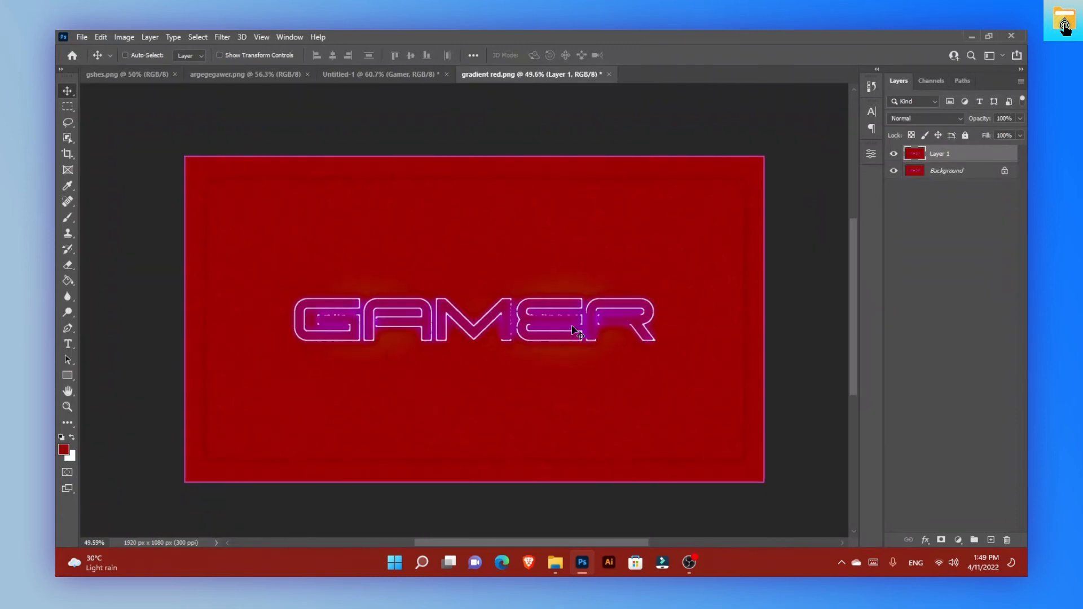
pyautogui.scroll(6, 574, 331)
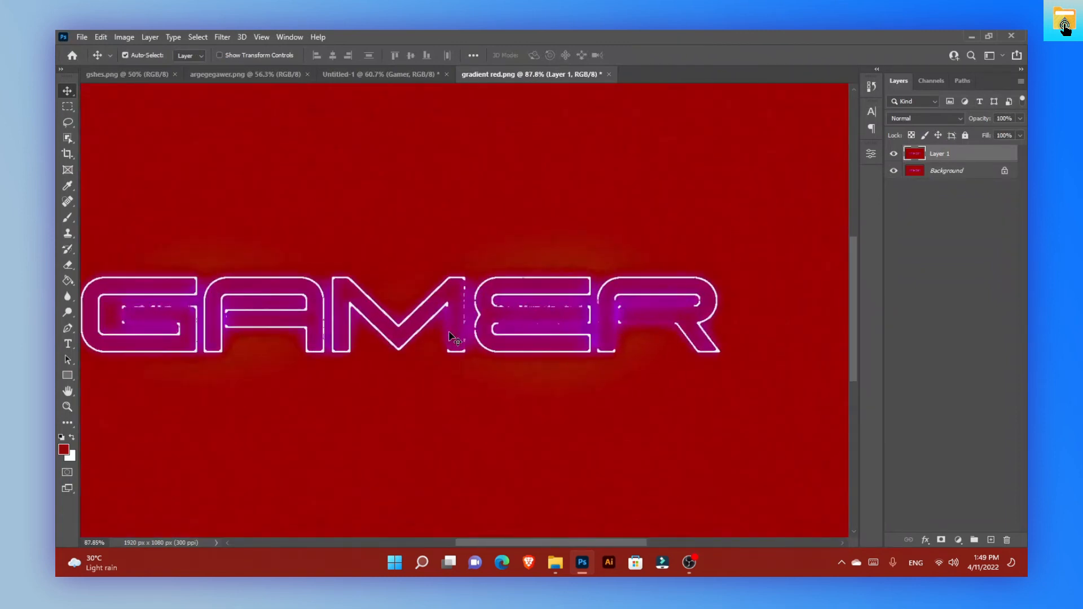
pyautogui.scroll(3, 451, 337)
pyautogui.scroll(3, 666, 285)
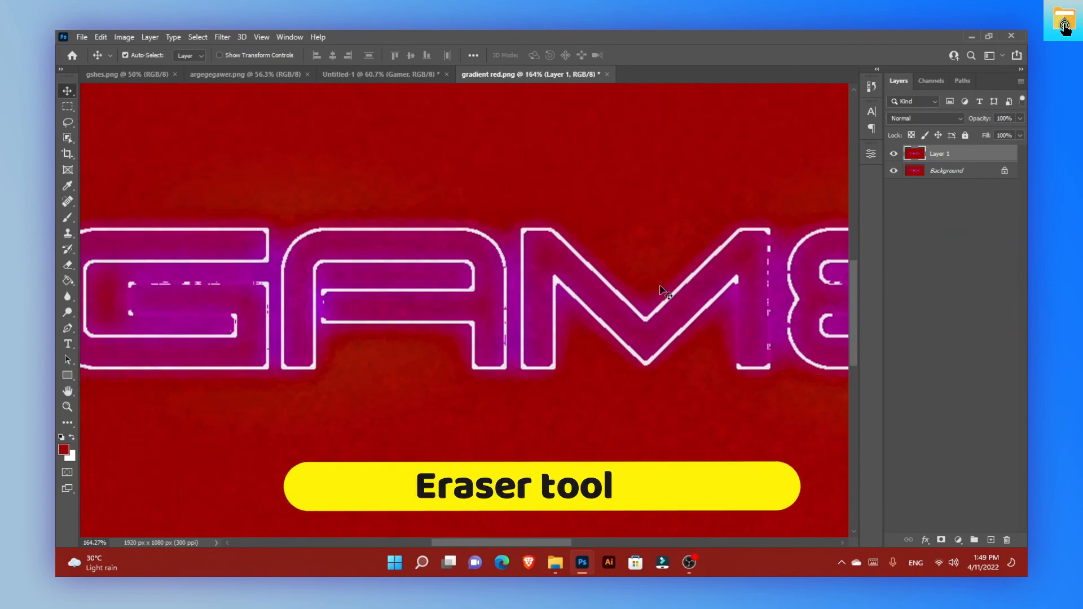
pyautogui.scroll(-3, 666, 290)
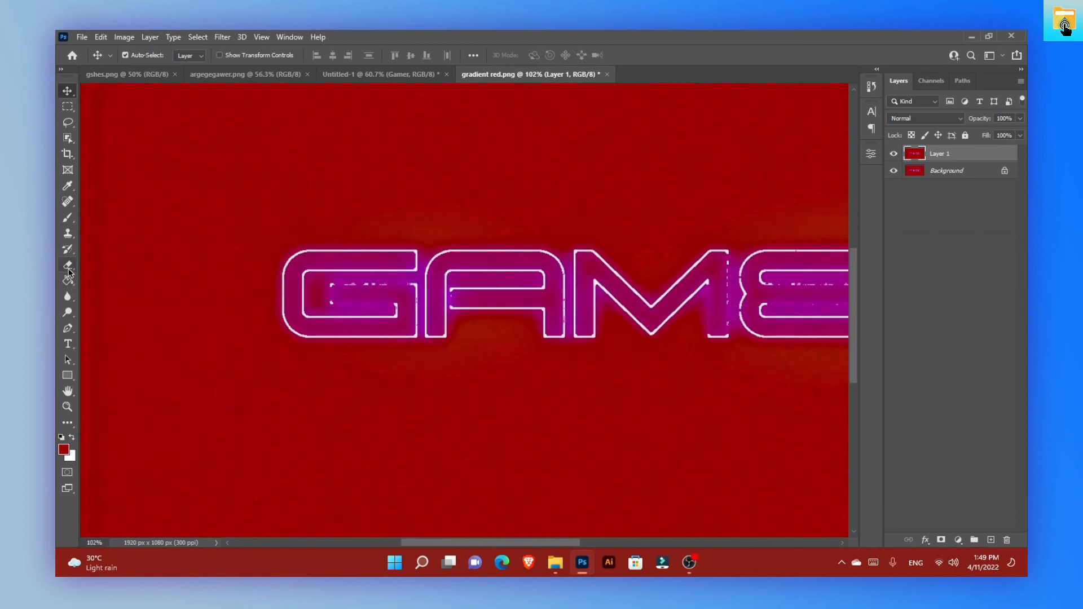
pyautogui.rightClick(68, 271)
pyautogui.click(148, 264)
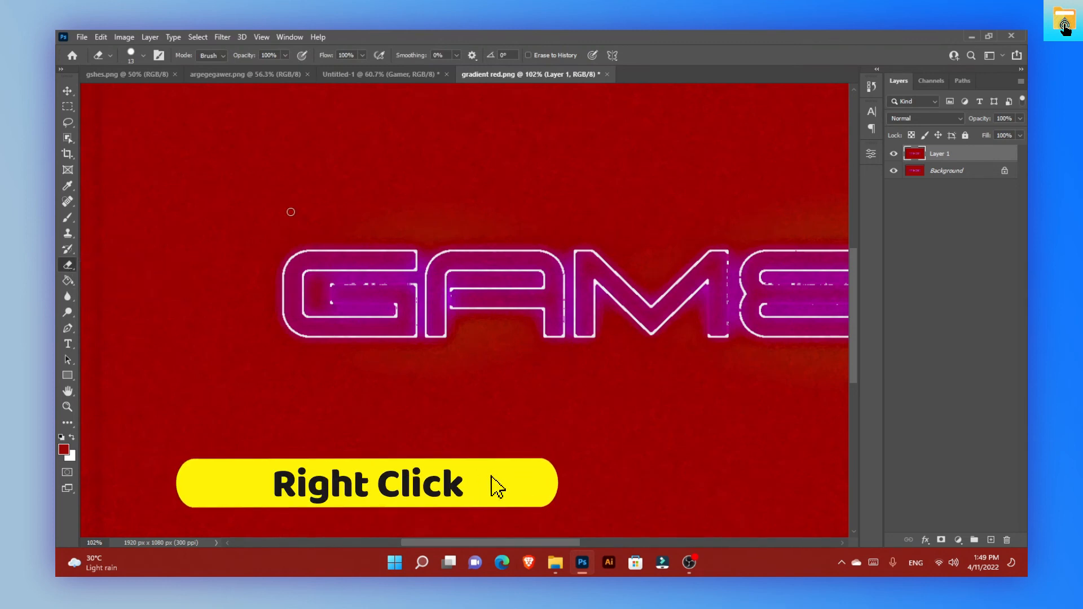
pyautogui.rightClick(283, 201)
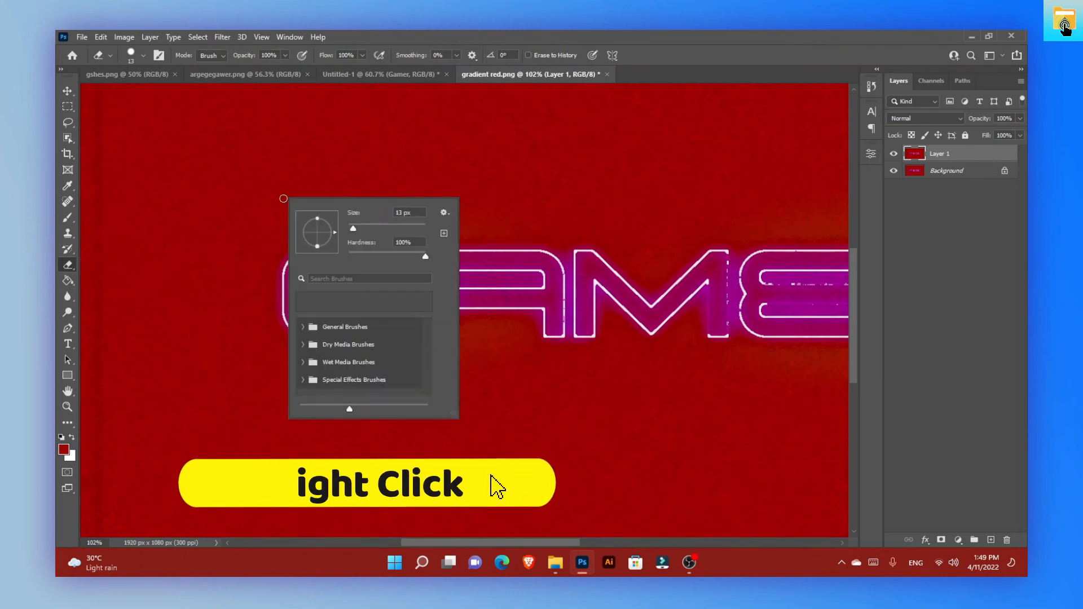
pyautogui.click(309, 328)
pyautogui.click(339, 345)
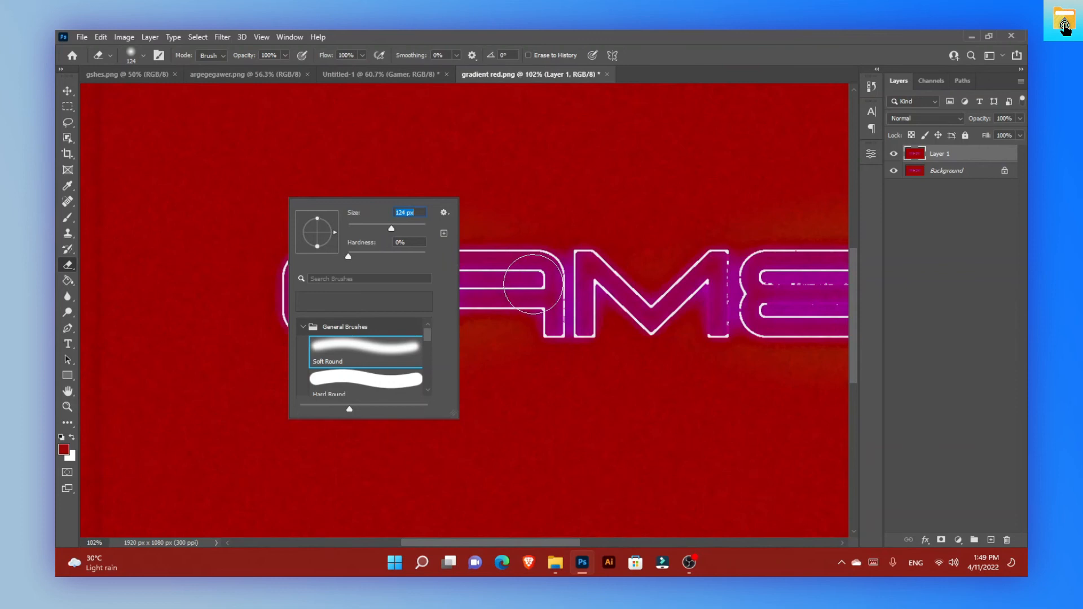
pyautogui.click(533, 283)
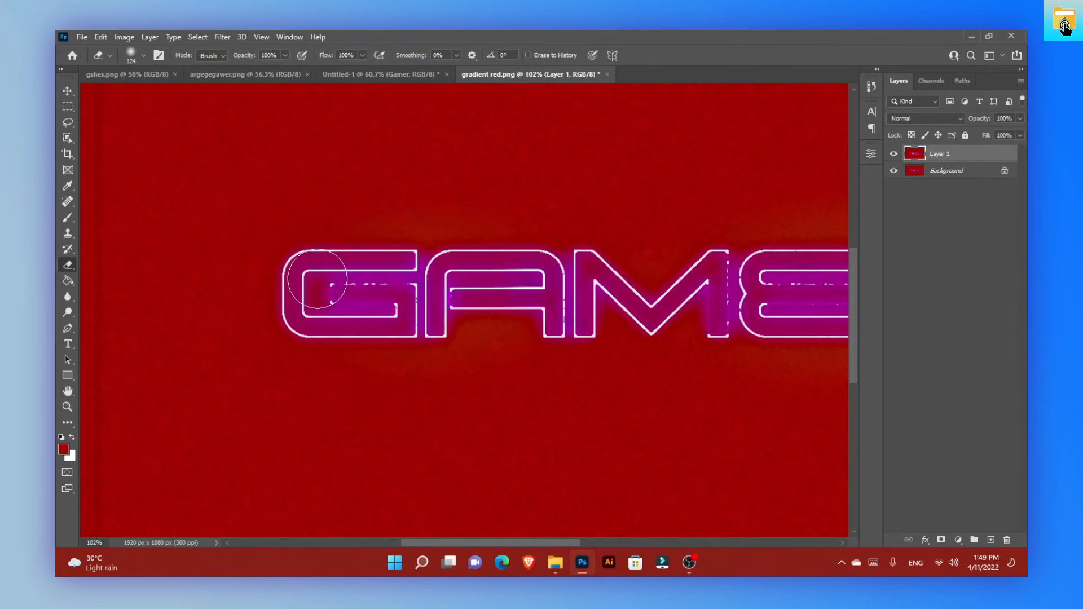
# Step: Erase Layer 1 over the letters G and A and the first part of M, reducing the soft eraser to 84 px
pyautogui.moveTo(310, 277); pyautogui.dragTo(308, 308)
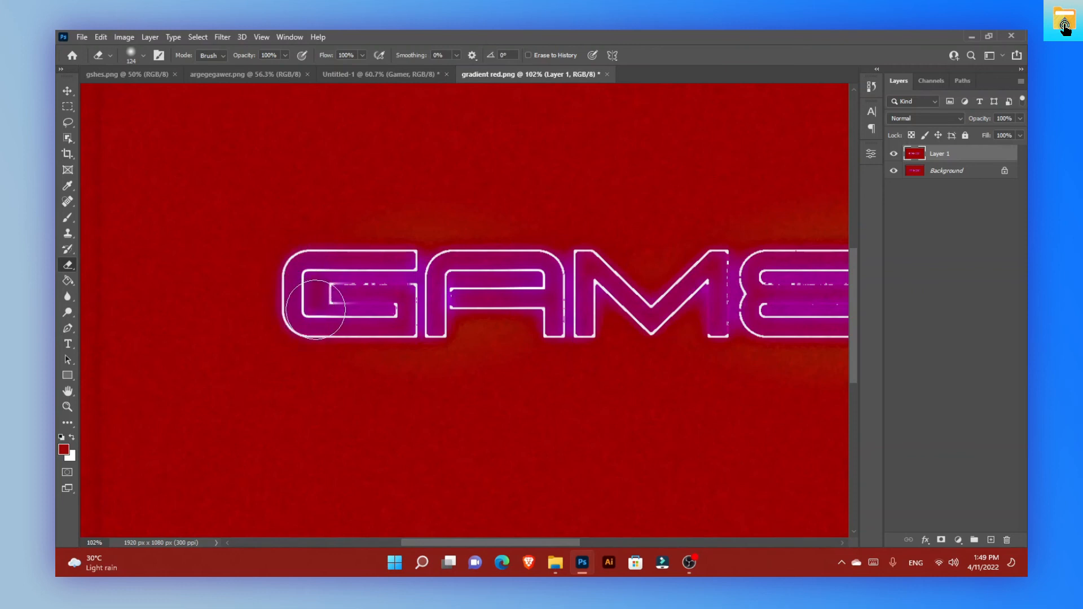
pyautogui.rightClick(338, 292)
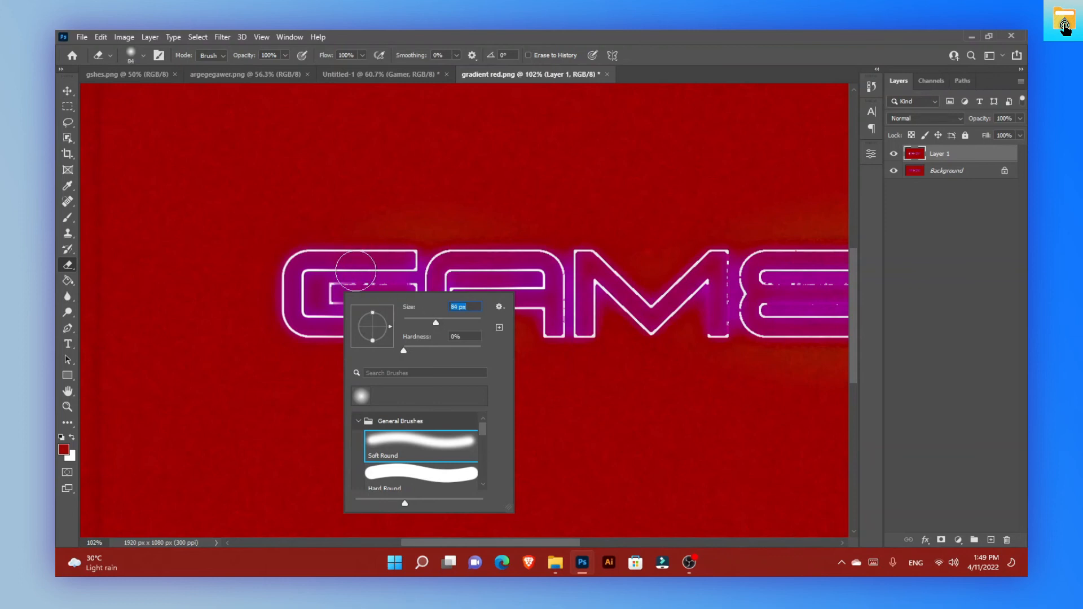
pyautogui.press('Return')
pyautogui.moveTo(316, 272)
pyautogui.mouseDown()
pyautogui.moveTo(398, 269)
pyautogui.moveTo(405, 281)
pyautogui.moveTo(393, 302)
pyautogui.moveTo(354, 302)
pyautogui.moveTo(357, 312)
pyautogui.moveTo(387, 294)
pyautogui.moveTo(322, 302)
pyautogui.moveTo(316, 316)
pyautogui.moveTo(328, 319)
pyautogui.moveTo(305, 319)
pyautogui.moveTo(389, 320)
pyautogui.moveTo(396, 297)
pyautogui.moveTo(426, 324)
pyautogui.moveTo(433, 303)
pyautogui.moveTo(435, 324)
pyautogui.moveTo(427, 294)
pyautogui.moveTo(441, 324)
pyautogui.moveTo(432, 290)
pyautogui.moveTo(469, 267)
pyautogui.moveTo(478, 289)
pyautogui.moveTo(441, 290)
pyautogui.moveTo(554, 288)
pyautogui.moveTo(561, 297)
pyautogui.moveTo(541, 290)
pyautogui.moveTo(551, 314)
pyautogui.moveTo(613, 323)
pyautogui.moveTo(572, 319)
pyautogui.moveTo(578, 313)
pyautogui.moveTo(546, 321)
pyautogui.moveTo(569, 307)
pyautogui.moveTo(556, 317)
pyautogui.moveTo(553, 274)
pyautogui.moveTo(530, 271)
pyautogui.moveTo(554, 263)
pyautogui.moveTo(450, 268)
pyautogui.moveTo(505, 264)
pyautogui.moveTo(592, 266)
pyautogui.moveTo(652, 312)
pyautogui.mouseUp()
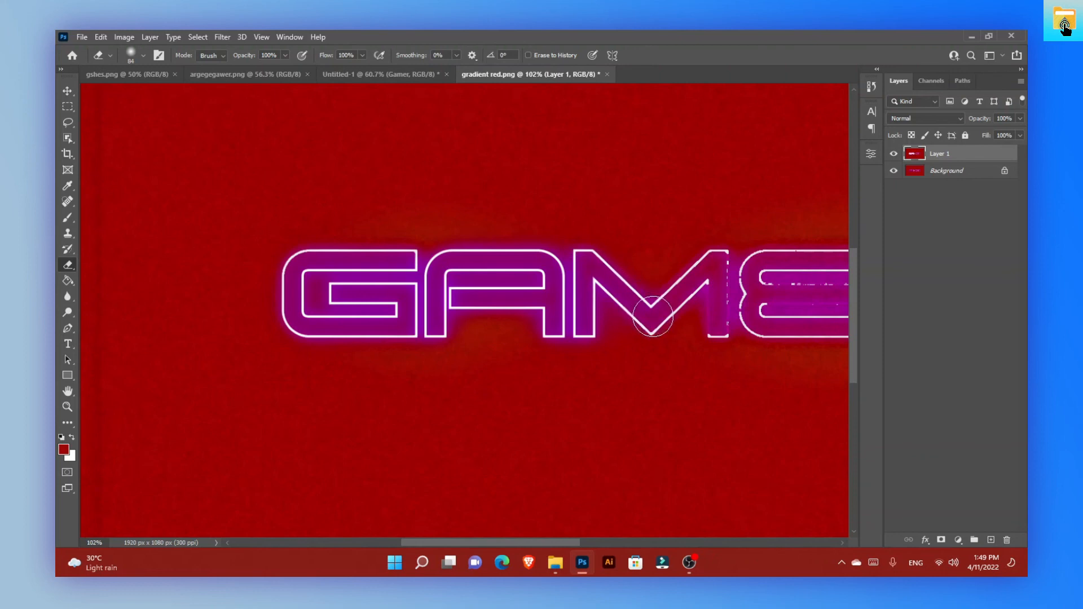
# Step: Erase Layer 1 over the rest of M and the letters E and R with the soft eraser
pyautogui.press('space')
pyautogui.moveTo(580, 242); pyautogui.dragTo(335, 234)
pyautogui.moveTo(368, 290)
pyautogui.mouseDown()
pyautogui.moveTo(374, 318)
pyautogui.moveTo(358, 319)
pyautogui.moveTo(387, 335)
pyautogui.moveTo(448, 300)
pyautogui.moveTo(453, 285)
pyautogui.moveTo(422, 309)
pyautogui.moveTo(458, 276)
pyautogui.moveTo(457, 339)
pyautogui.moveTo(460, 324)
pyautogui.moveTo(472, 331)
pyautogui.moveTo(458, 276)
pyautogui.moveTo(333, 320)
pyautogui.moveTo(307, 294)
pyautogui.moveTo(321, 281)
pyautogui.moveTo(310, 310)
pyautogui.moveTo(261, 298)
pyautogui.moveTo(506, 312)
pyautogui.moveTo(517, 300)
pyautogui.moveTo(612, 301)
pyautogui.moveTo(506, 315)
pyautogui.moveTo(623, 316)
pyautogui.moveTo(570, 331)
pyautogui.moveTo(628, 338)
pyautogui.moveTo(631, 321)
pyautogui.moveTo(632, 339)
pyautogui.moveTo(629, 300)
pyautogui.moveTo(633, 341)
pyautogui.moveTo(515, 334)
pyautogui.moveTo(490, 319)
pyautogui.moveTo(490, 294)
pyautogui.moveTo(520, 273)
pyautogui.moveTo(575, 273)
pyautogui.moveTo(607, 279)
pyautogui.moveTo(537, 278)
pyautogui.moveTo(603, 285)
pyautogui.moveTo(599, 304)
pyautogui.moveTo(641, 291)
pyautogui.moveTo(672, 299)
pyautogui.moveTo(718, 290)
pyautogui.moveTo(666, 304)
pyautogui.moveTo(714, 291)
pyautogui.moveTo(747, 333)
pyautogui.moveTo(708, 280)
pyautogui.moveTo(741, 287)
pyautogui.moveTo(634, 285)
pyautogui.moveTo(659, 276)
pyautogui.mouseUp()
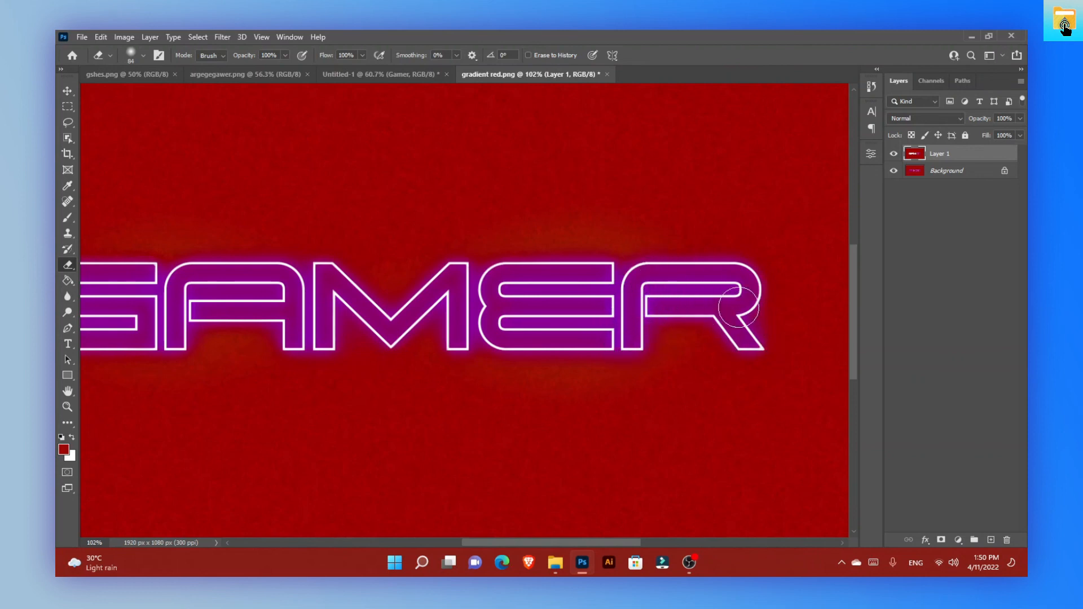
pyautogui.scroll(-3, 478, 311)
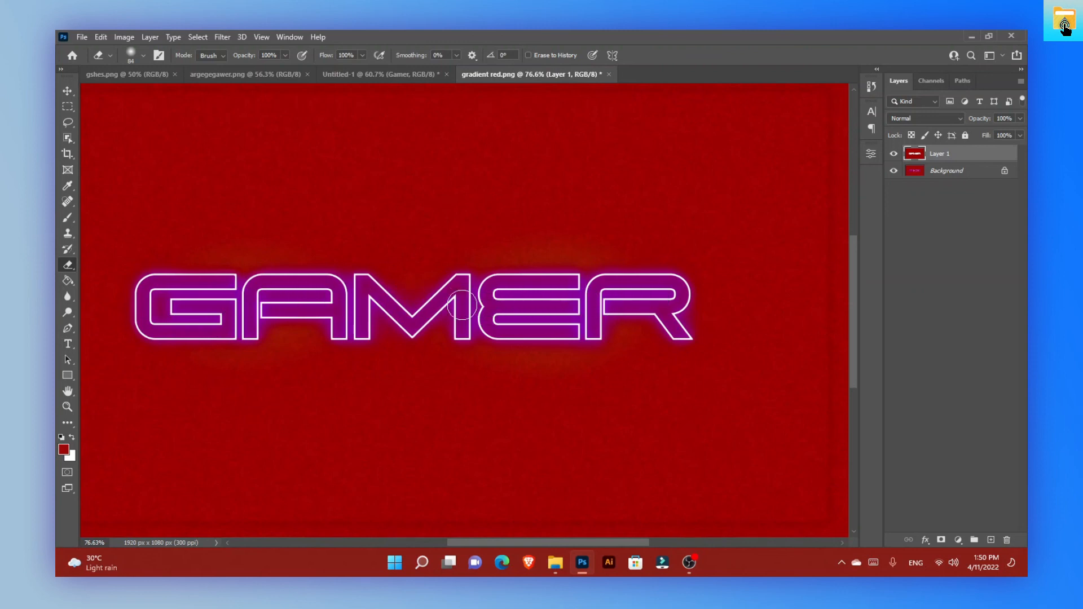
pyautogui.scroll(-3, 578, 299)
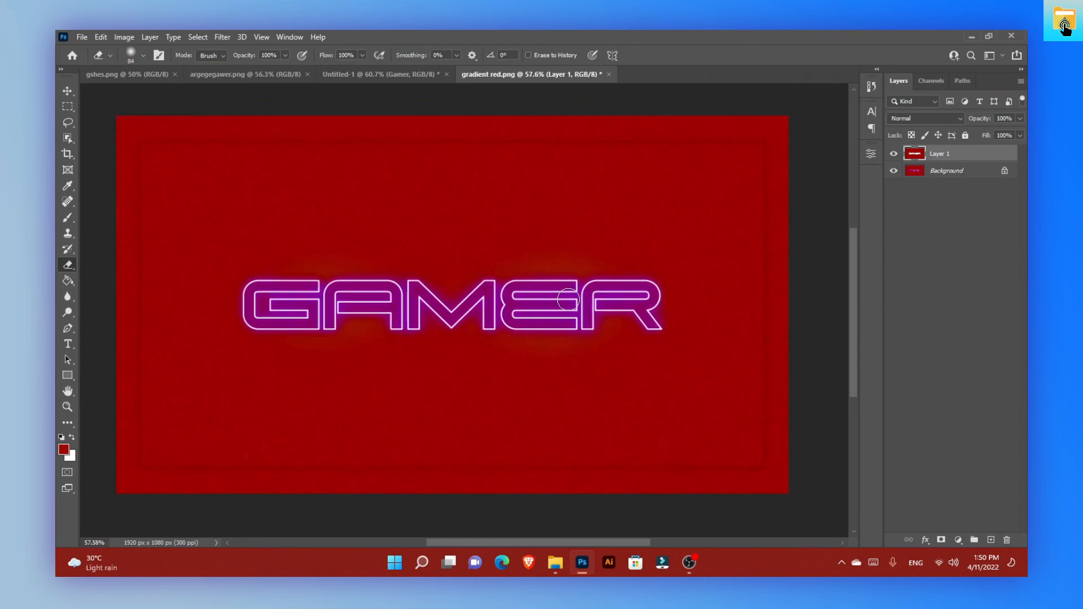
pyautogui.scroll(3, 389, 303)
pyautogui.scroll(-2, 388, 303)
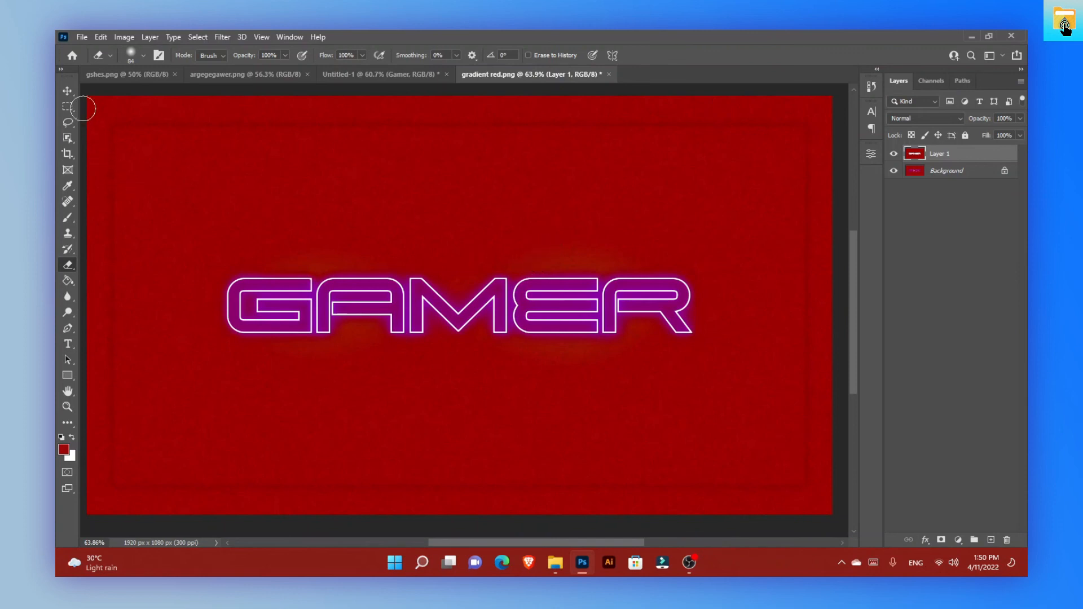
# Step: Switch to the Move tool and save a copy of the design to the Desktop as a PNG named reddd
pyautogui.click(66, 92)
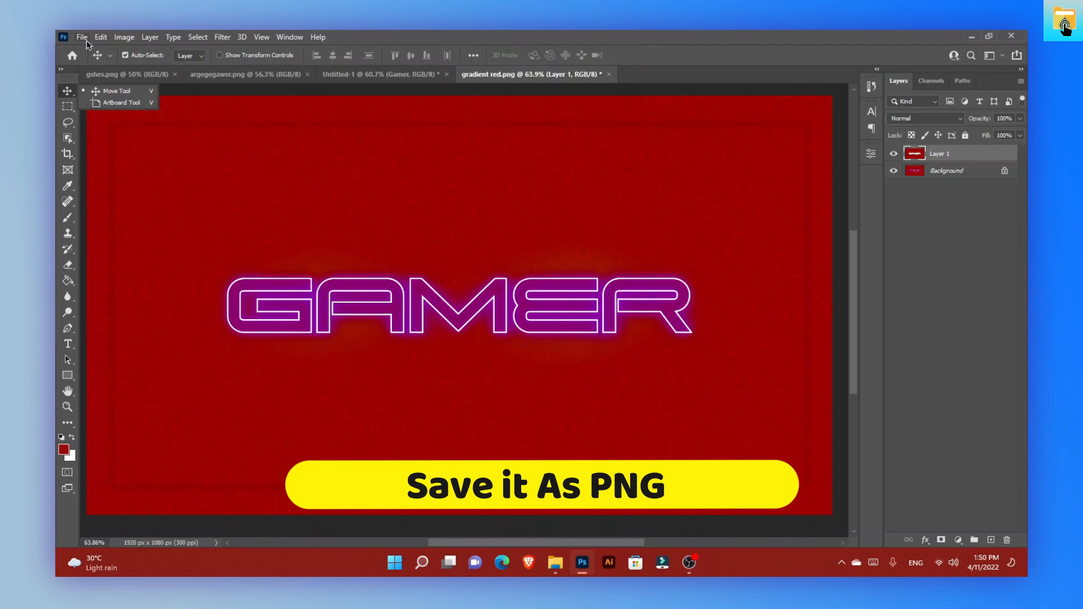
pyautogui.click(83, 38)
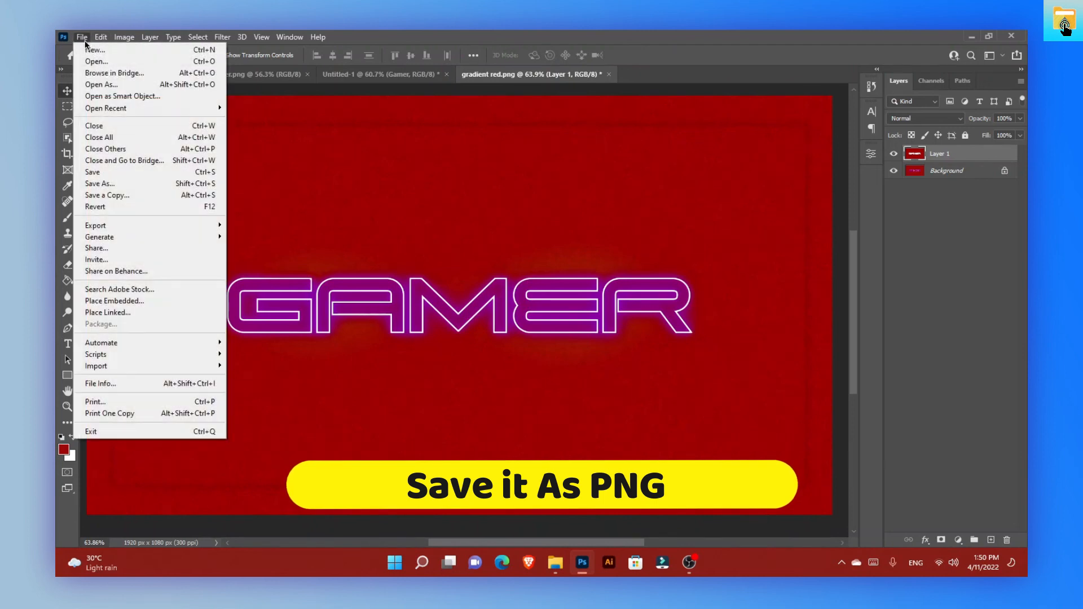
pyautogui.click(109, 172)
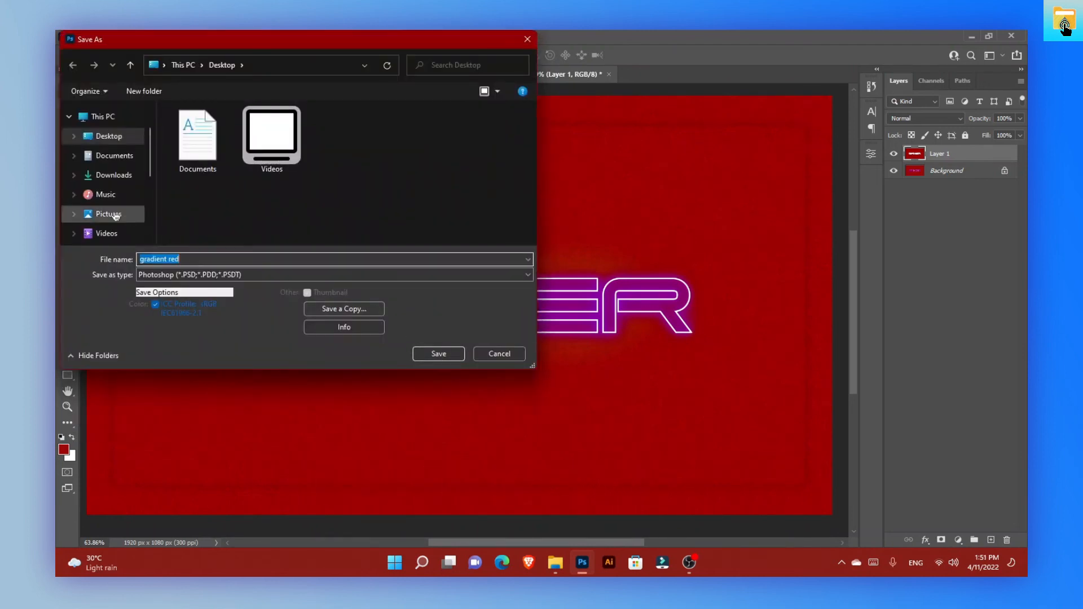
pyautogui.click(364, 311)
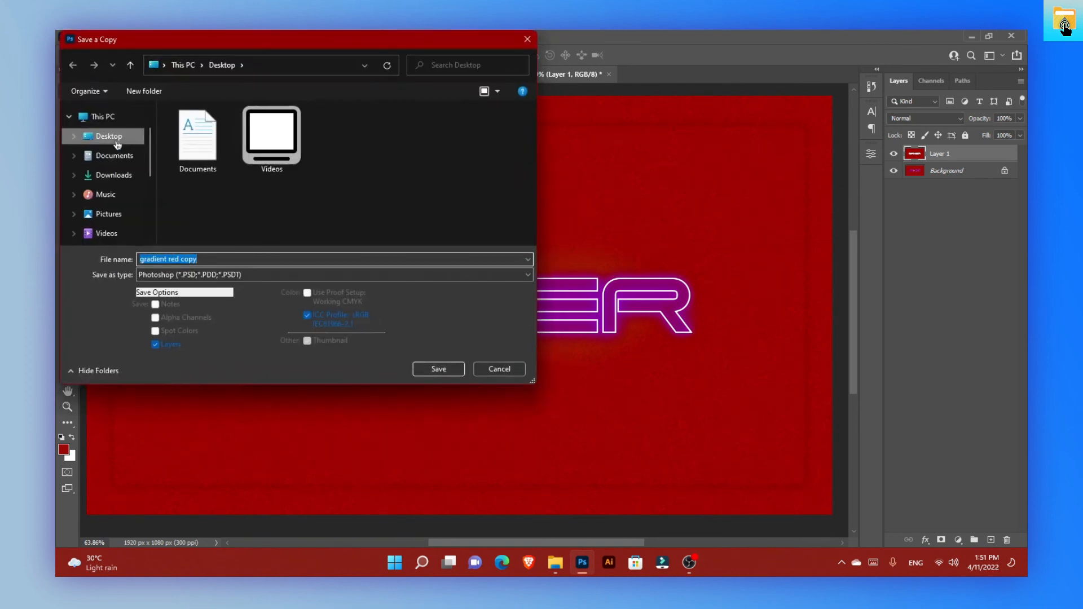
pyautogui.click(117, 141)
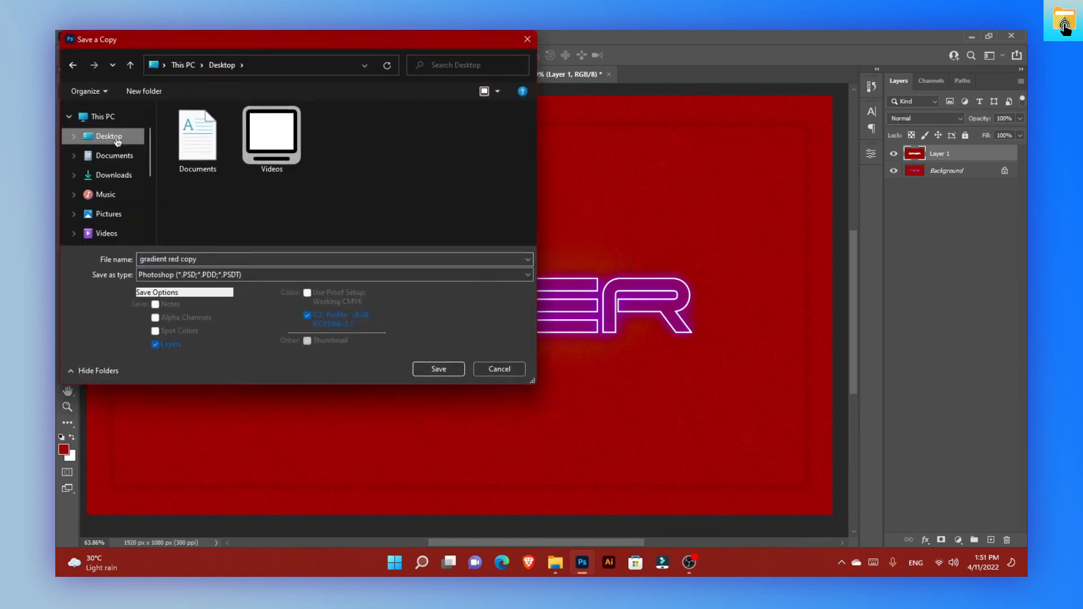
pyautogui.click(209, 260)
pyautogui.write('r')
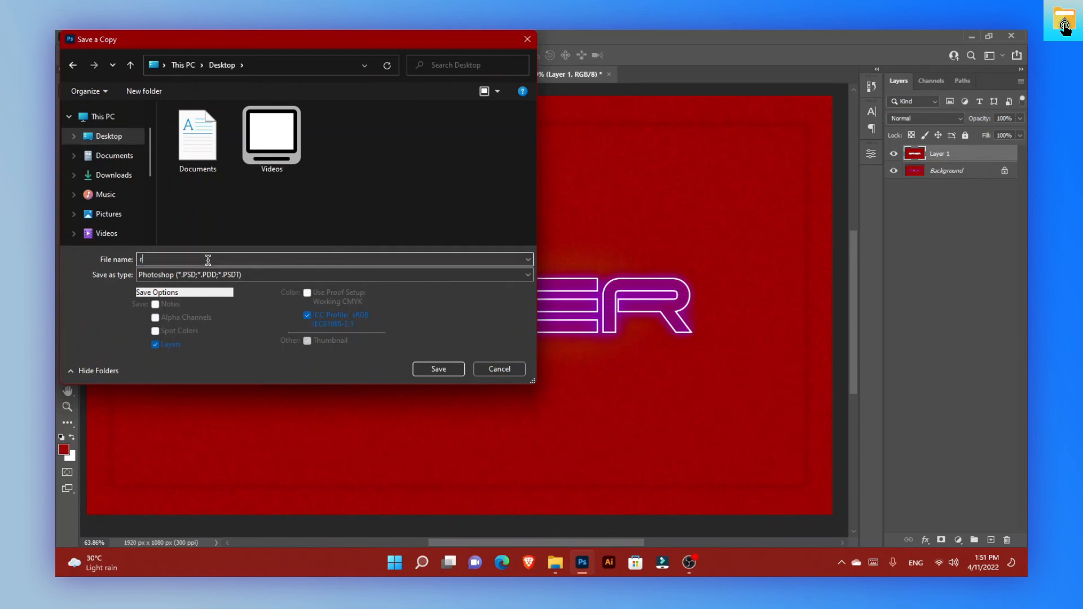
pyautogui.write('eddd')
pyautogui.click(218, 274)
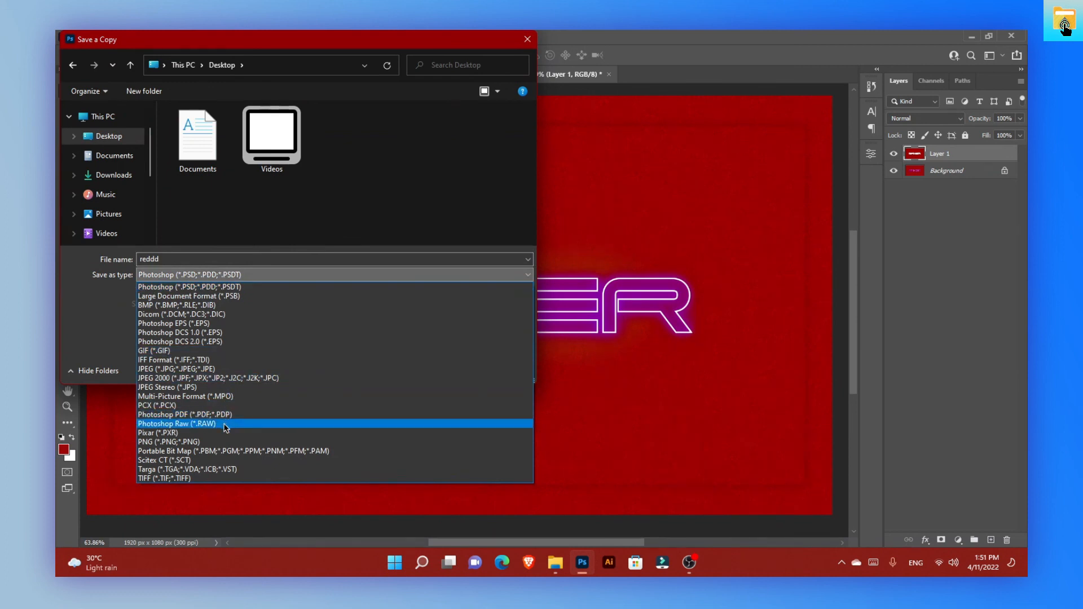
pyautogui.click(158, 442)
pyautogui.click(446, 371)
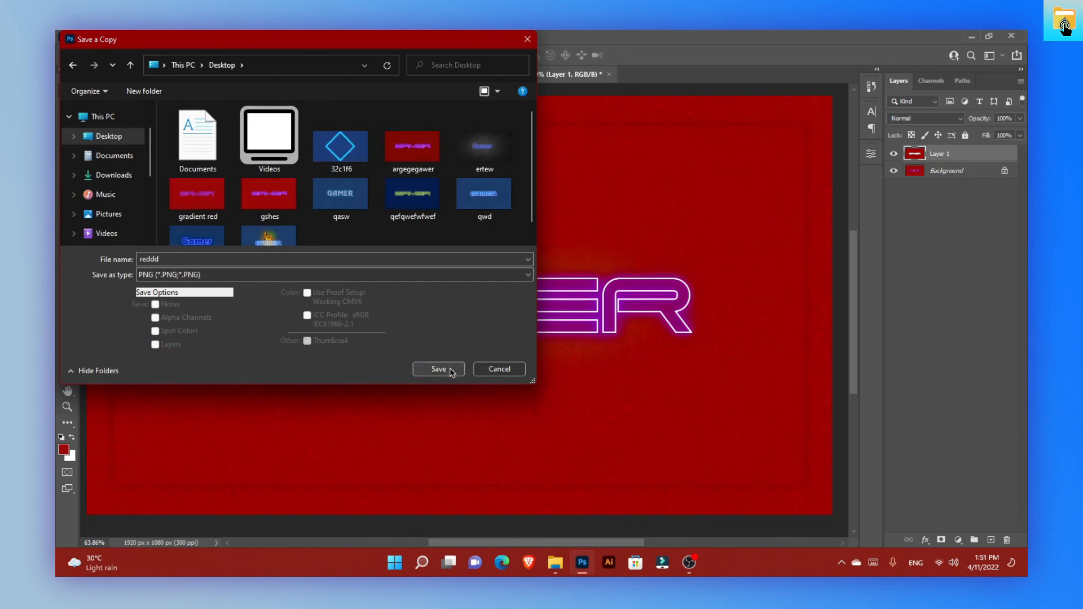
pyautogui.click(625, 181)
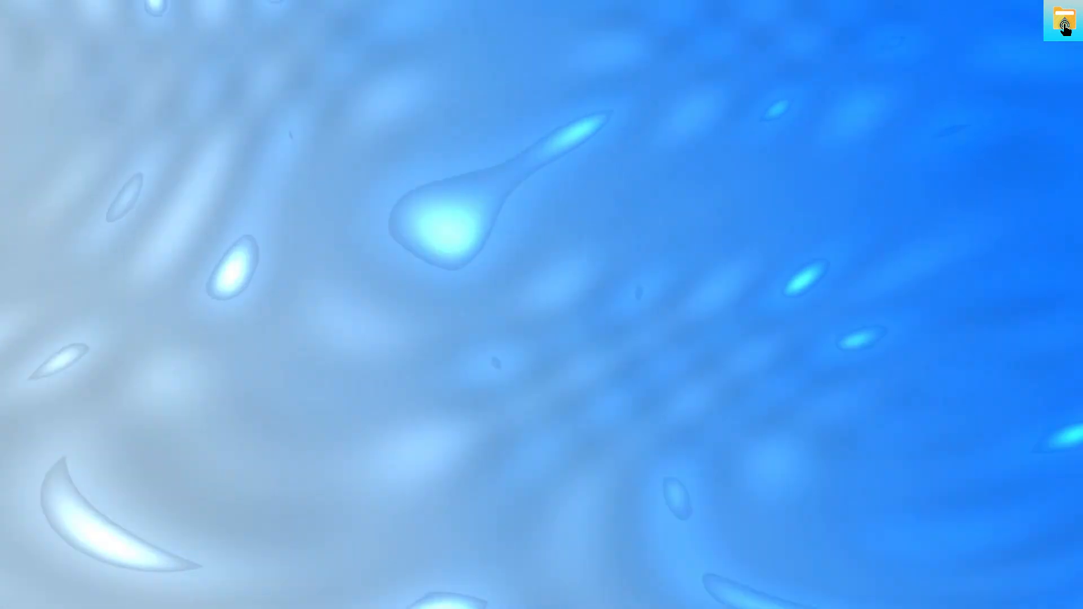